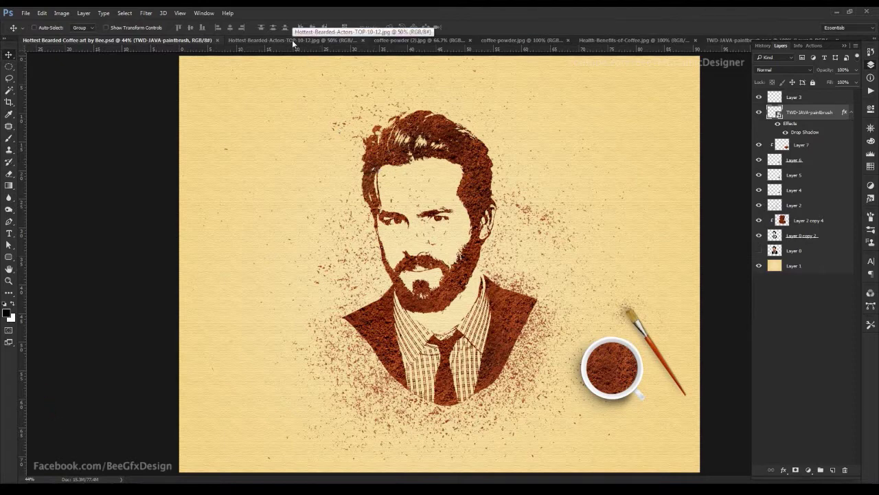
Look through the open source images, from the portrait photo to the paintbrush, and return to the finished coffee art document
{"action": "left_click", "coordinate": [314, 37]}
{"action": "left_click", "coordinate": [454, 40]}
{"action": "left_click", "coordinate": [522, 40]}
{"action": "left_click", "coordinate": [618, 40]}
{"action": "left_click", "coordinate": [728, 40]}
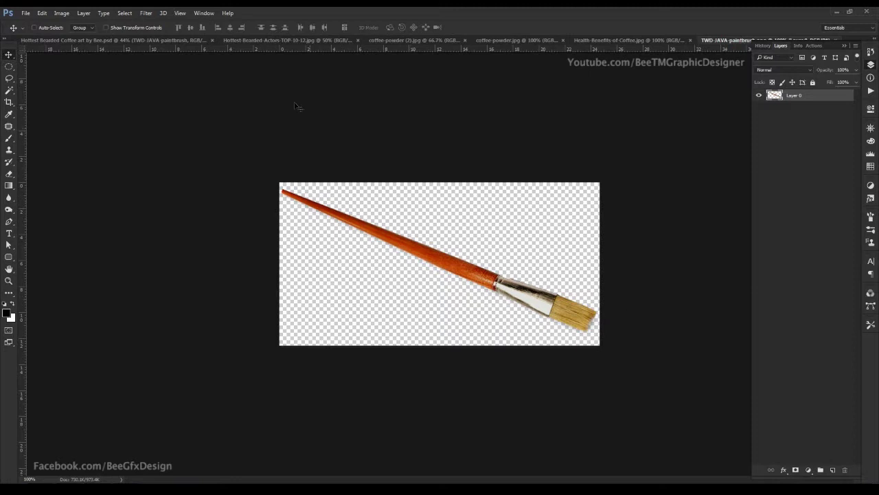
{"action": "left_click", "coordinate": [192, 40]}
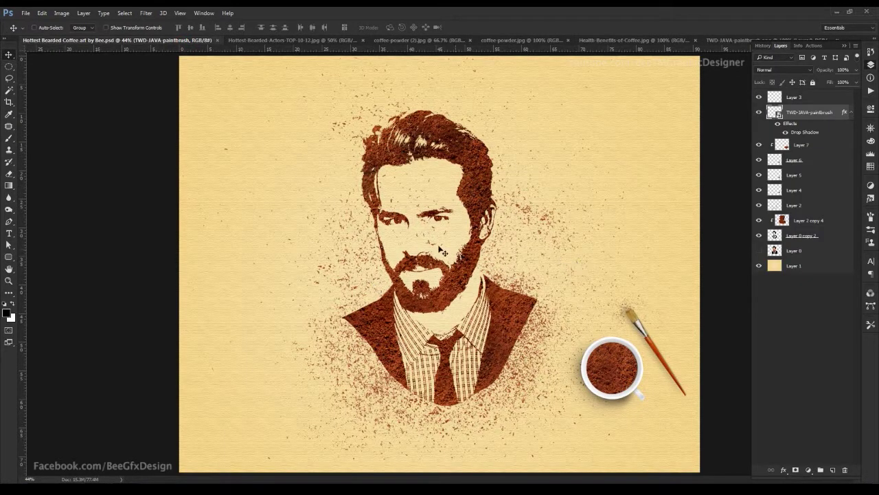
In Hottest-Bearded-Actors-TOP-10-12.jpg, unlock the Background by converting it to a regular layer named Layer 0
{"action": "left_click", "coordinate": [313, 41]}
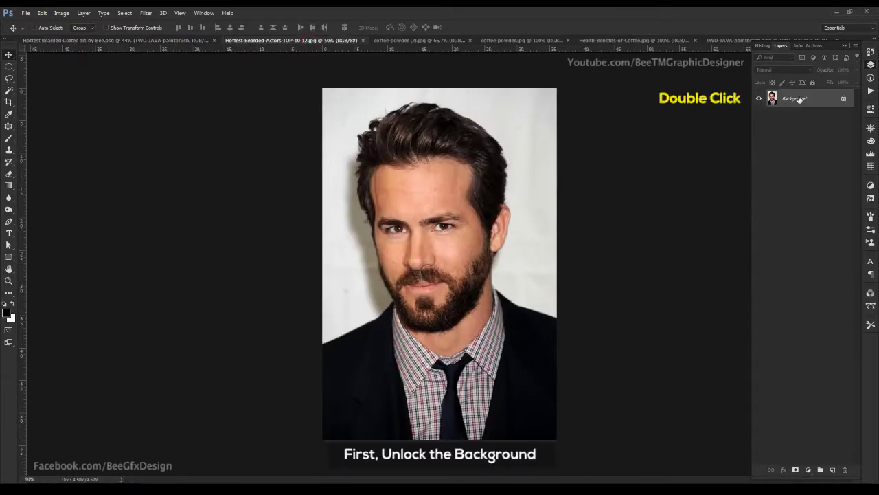
{"action": "double_click", "coordinate": [796, 98]}
{"action": "left_click", "coordinate": [519, 159]}
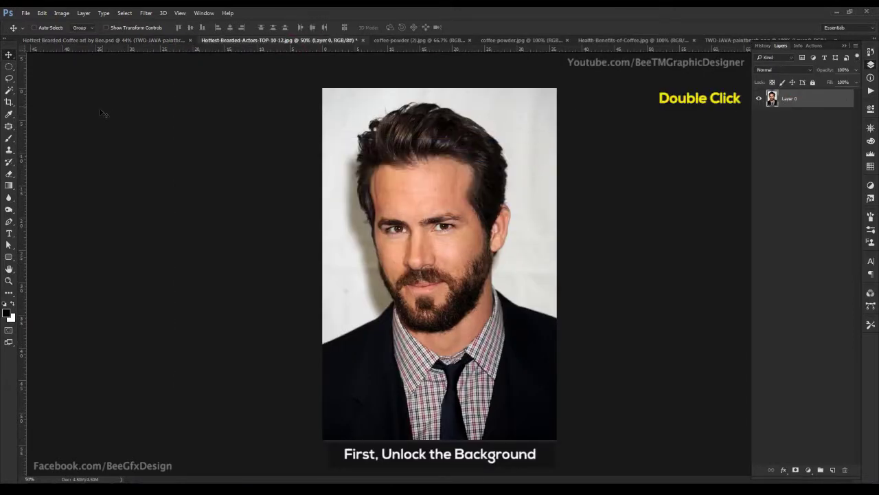
Enlarge the canvas around the portrait with the Crop tool, adding wide transparent side margins and narrower ones above and below
{"action": "left_click", "coordinate": [9, 102]}
{"action": "scroll", "coordinate": [493, 180], "scroll_direction": "down", "scroll_amount": 2}
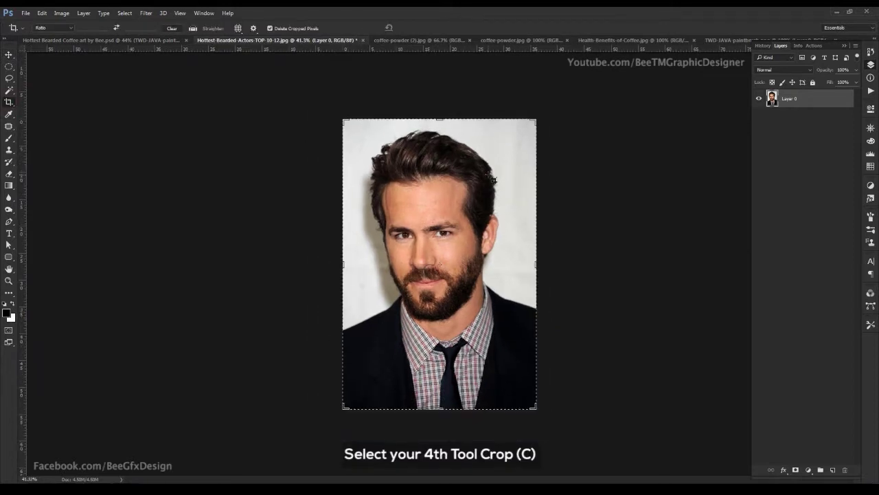
{"action": "left_click_drag", "start_coordinate": [539, 120], "coordinate": [712, 87]}
{"action": "left_click", "coordinate": [9, 56]}
{"action": "left_click", "coordinate": [386, 182]}
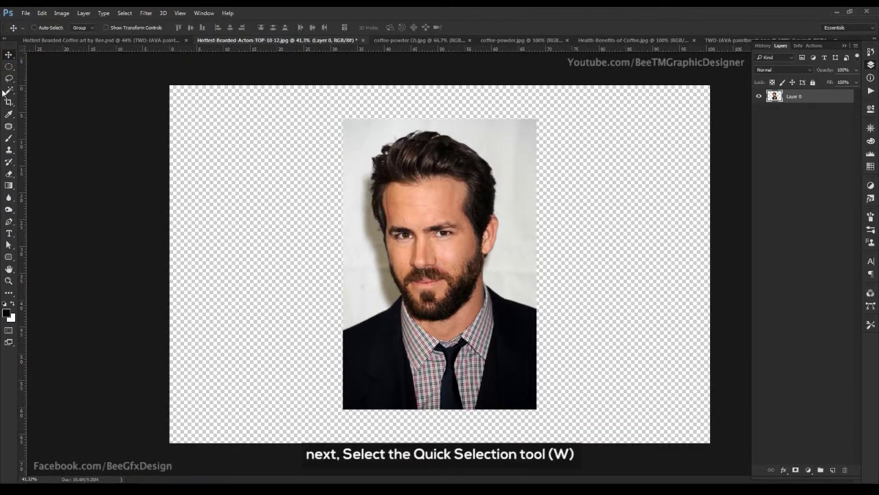
Select the pale backdrop around the man's head and shoulders with the Quick Selection tool and a smaller brush
{"action": "left_click_drag", "start_coordinate": [8, 90], "coordinate": [46, 95]}
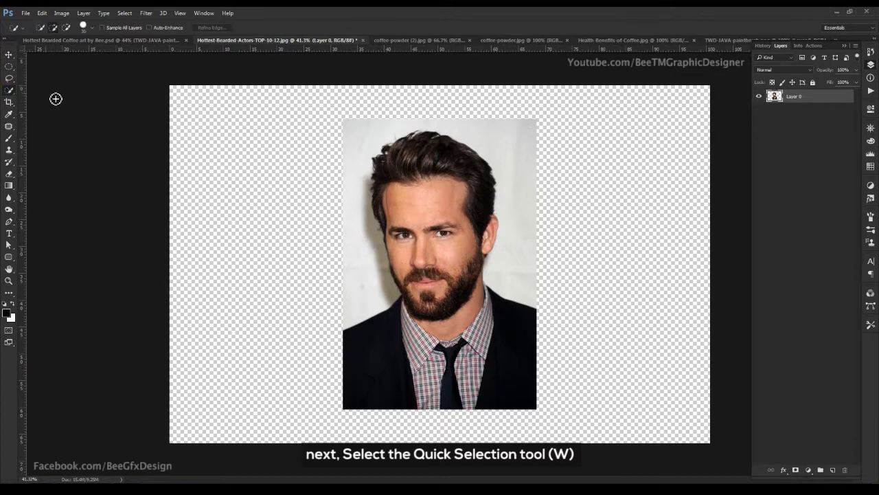
{"action": "left_click", "coordinate": [46, 92]}
{"action": "scroll", "coordinate": [506, 277], "scroll_direction": "down", "scroll_amount": 1}
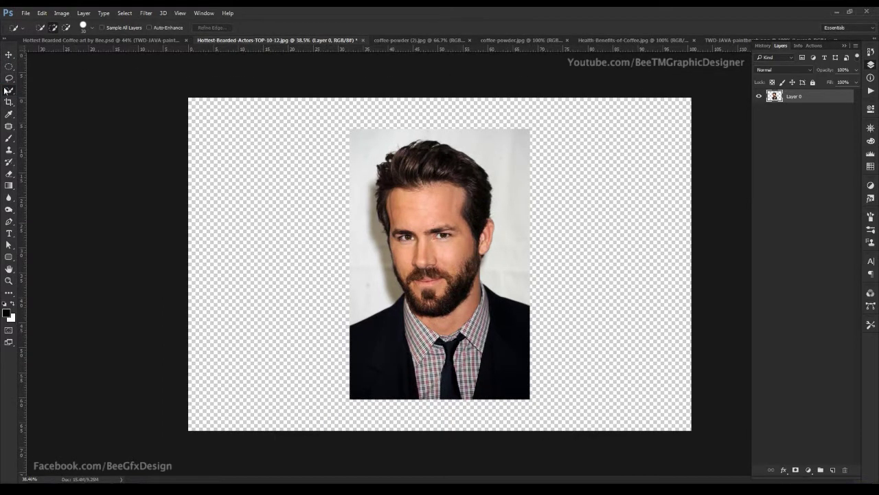
{"action": "left_click", "coordinate": [90, 27]}
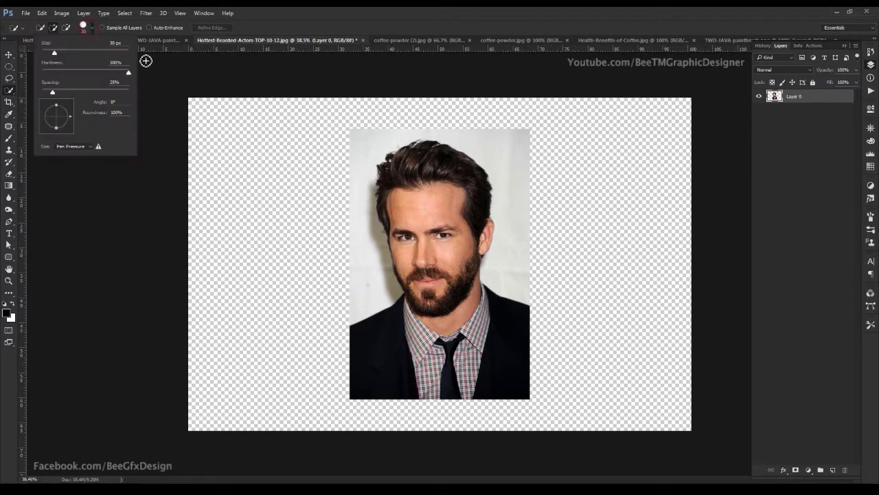
{"action": "left_click", "coordinate": [400, 8]}
{"action": "key", "text": "["}
{"action": "key", "text": "["}
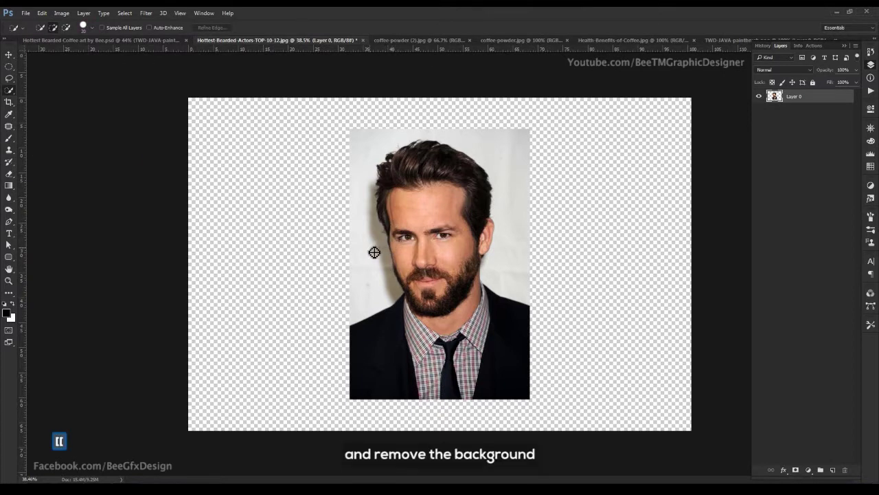
{"action": "mouse_move", "coordinate": [367, 291]}
{"action": "left_mouse_down"}
{"action": "mouse_move", "coordinate": [361, 196]}
{"action": "mouse_move", "coordinate": [506, 146]}
{"action": "mouse_move", "coordinate": [530, 222]}
{"action": "mouse_move", "coordinate": [550, 234]}
{"action": "left_mouse_up"}
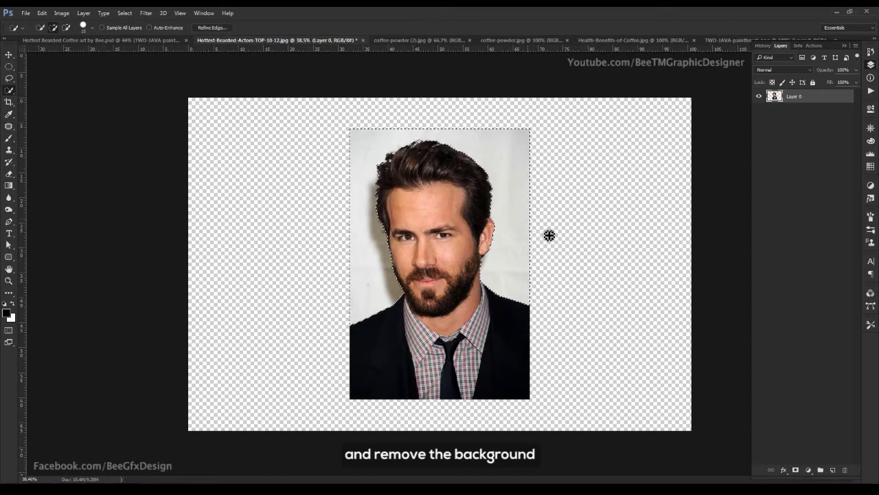
Add the surrounding transparent area to the selection with the Magic Wand, delete the backdrop and deselect
{"action": "right_click", "coordinate": [9, 90]}
{"action": "left_click", "coordinate": [42, 100]}
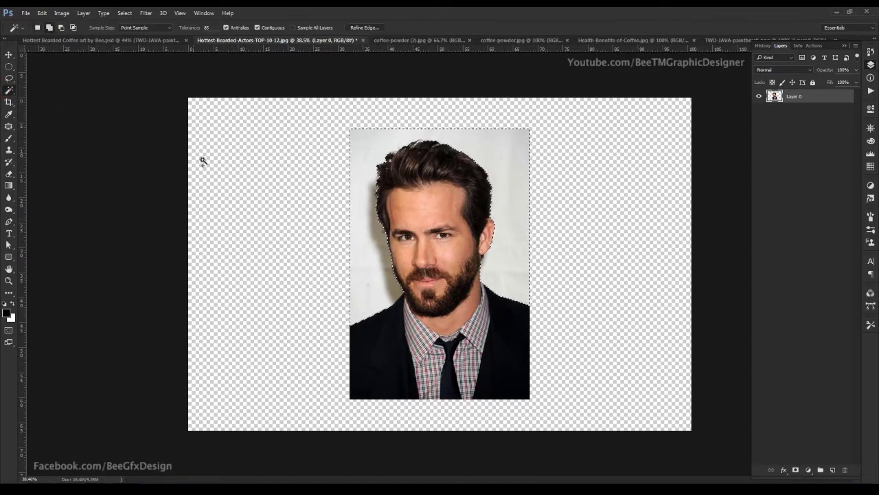
{"action": "left_click", "coordinate": [210, 162], "text": "shift"}
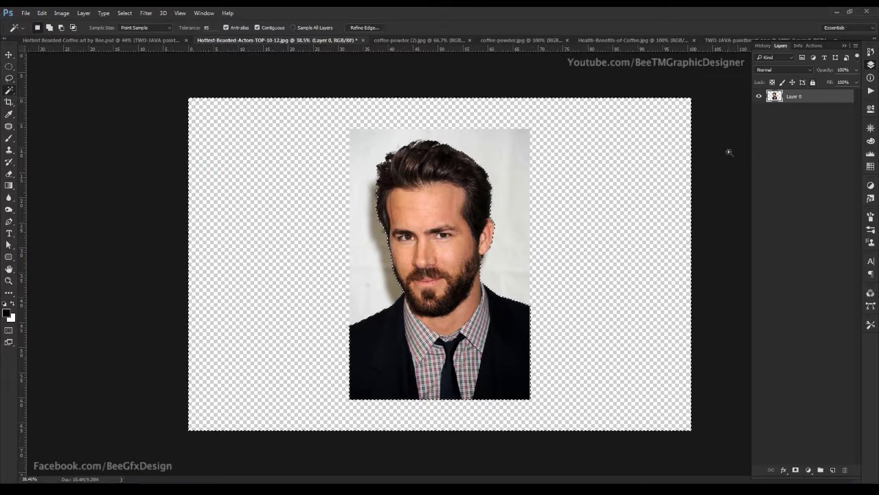
{"action": "key", "text": "Delete"}
{"action": "key", "text": "Delete"}
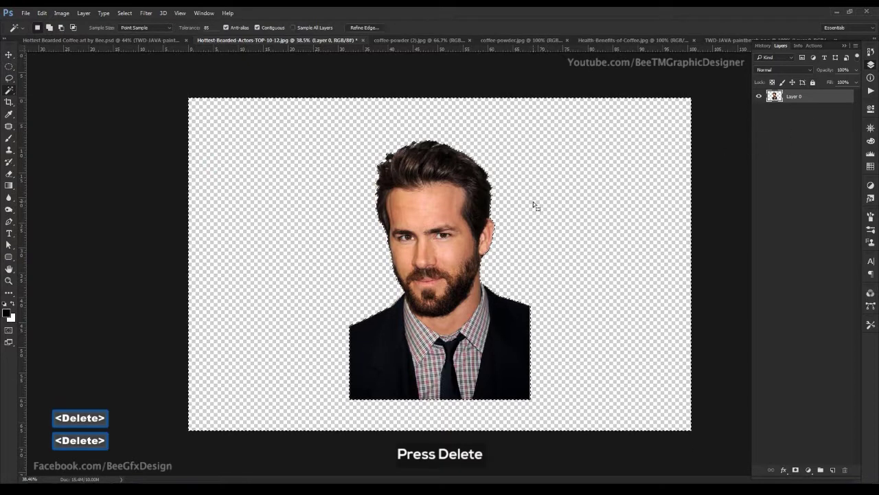
{"action": "key", "text": "ctrl+d"}
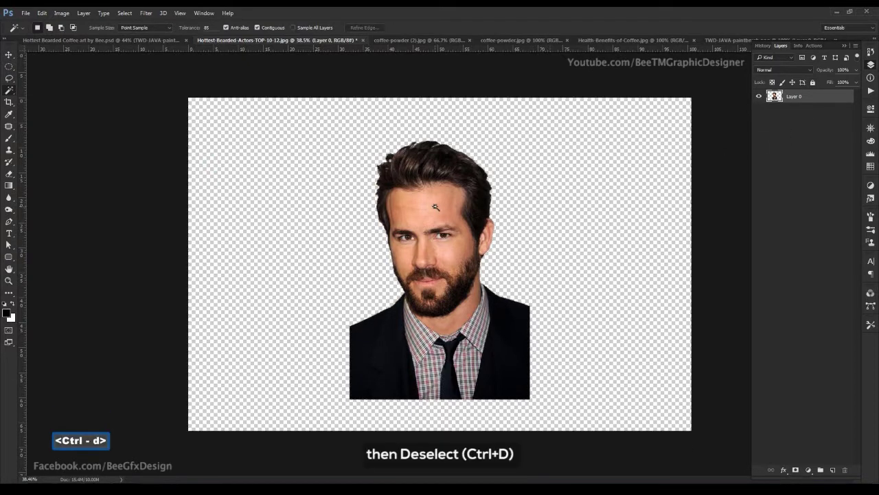
Duplicate the cut-out portrait layer twice and hide the two layers beneath Layer 0 copy 2
{"action": "key", "text": "ctrl+j"}
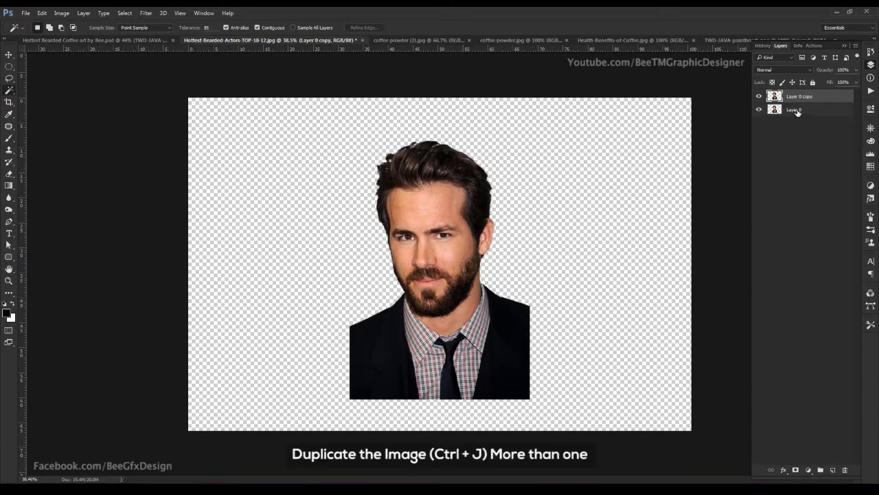
{"action": "key", "text": "ctrl+j"}
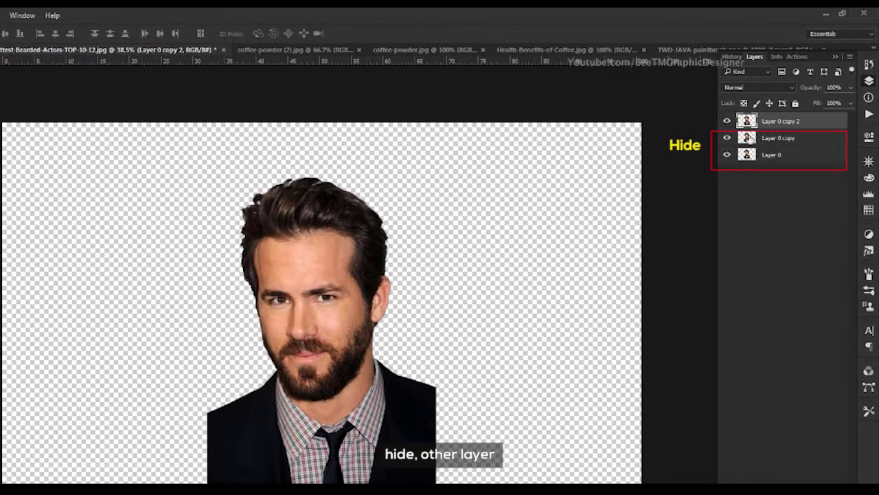
{"action": "left_click", "coordinate": [726, 138]}
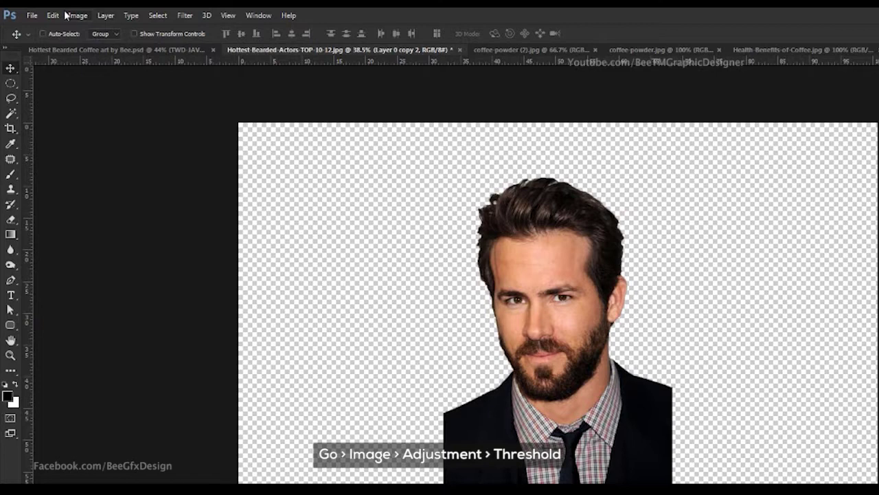
Apply a Threshold adjustment with level 166 to Layer 0 copy 2
{"action": "left_click", "coordinate": [75, 15]}
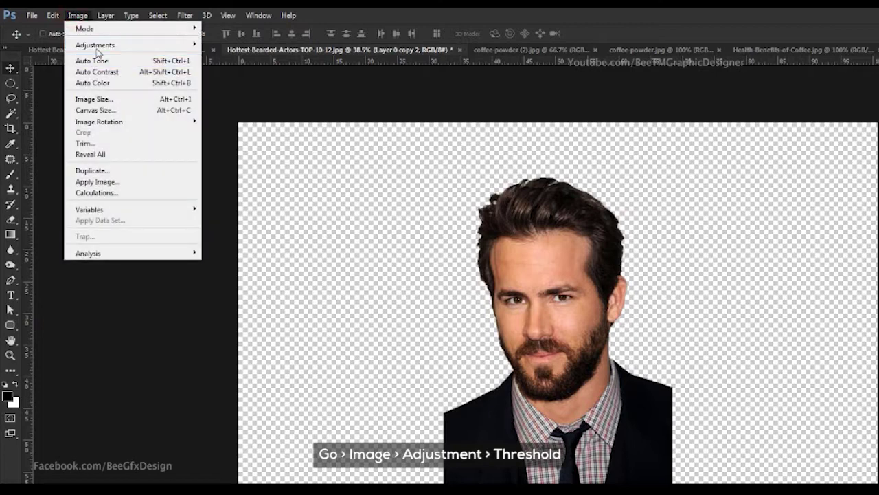
{"action": "mouse_move", "coordinate": [94, 43]}
{"action": "left_click", "coordinate": [225, 200]}
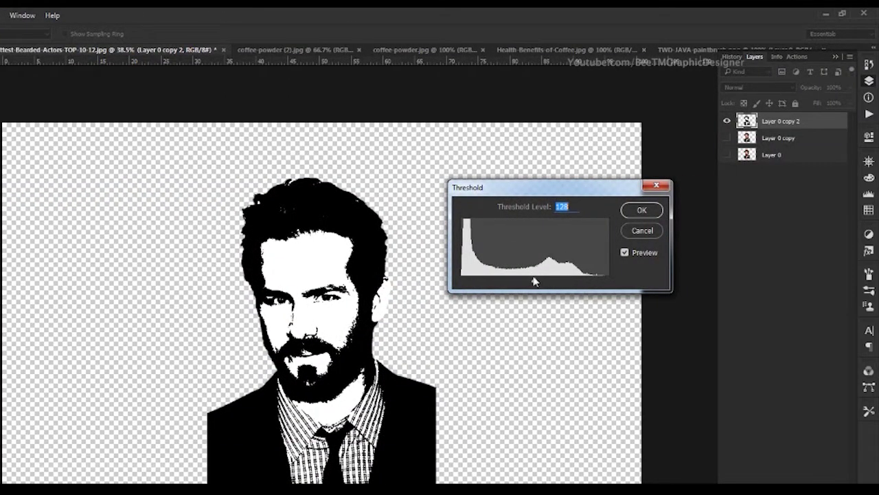
{"action": "left_click_drag", "start_coordinate": [535, 281], "coordinate": [556, 281]}
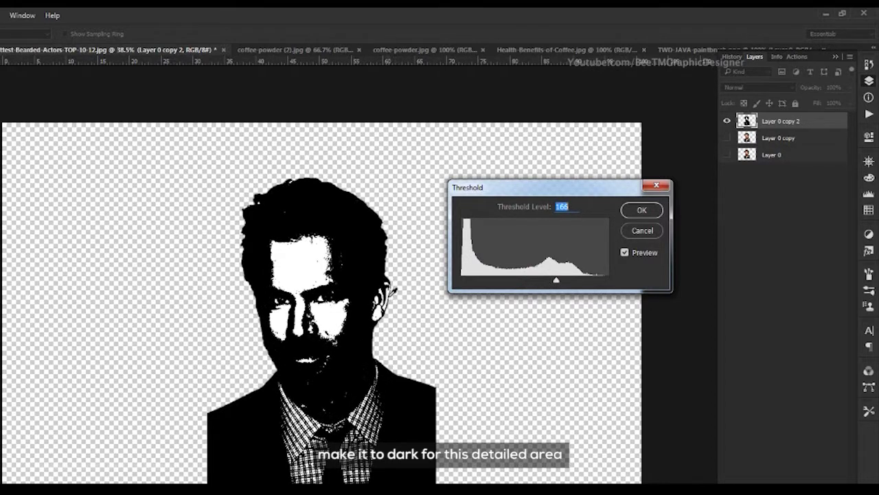
{"action": "left_click", "coordinate": [641, 210]}
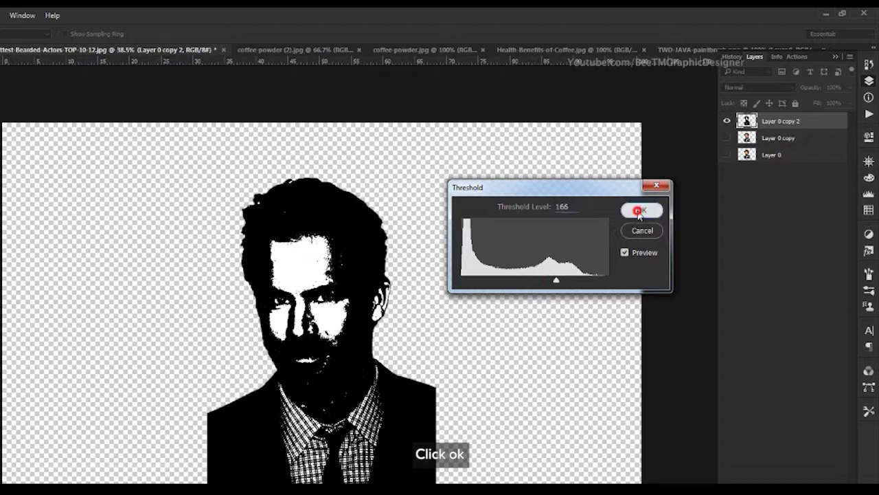
Show only Layer 0 copy and apply a Threshold adjustment with level 94 to it
{"action": "left_click", "coordinate": [727, 122]}
{"action": "left_click", "coordinate": [727, 138]}
{"action": "left_click", "coordinate": [776, 140]}
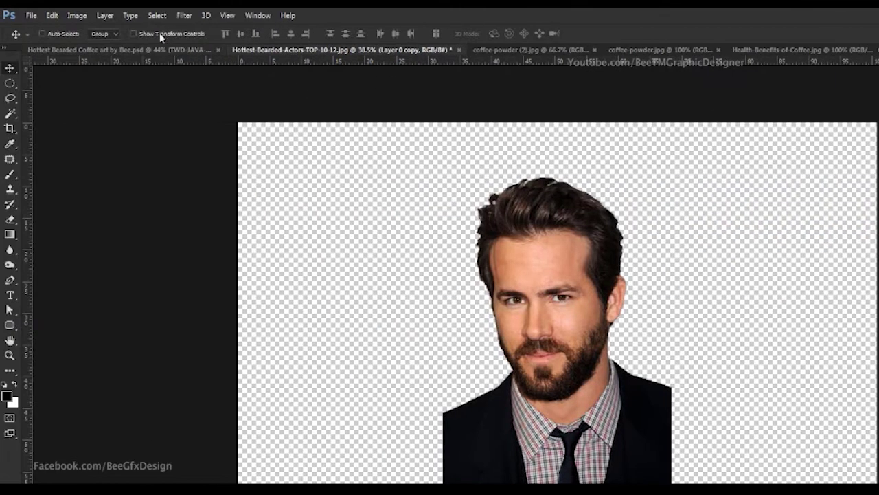
{"action": "left_click", "coordinate": [77, 15]}
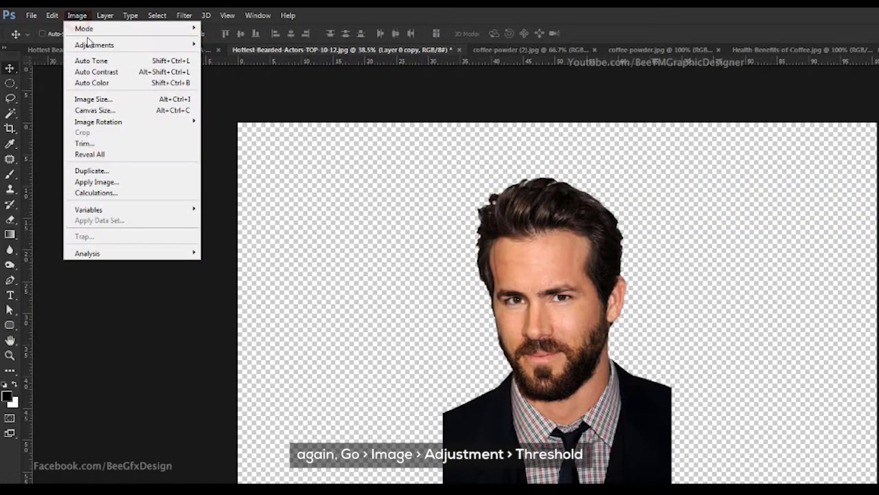
{"action": "mouse_move", "coordinate": [113, 45]}
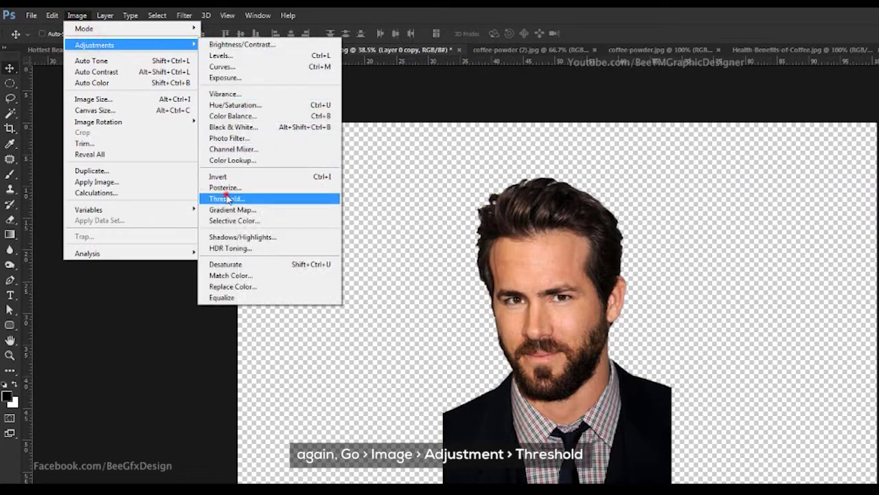
{"action": "left_click", "coordinate": [223, 196]}
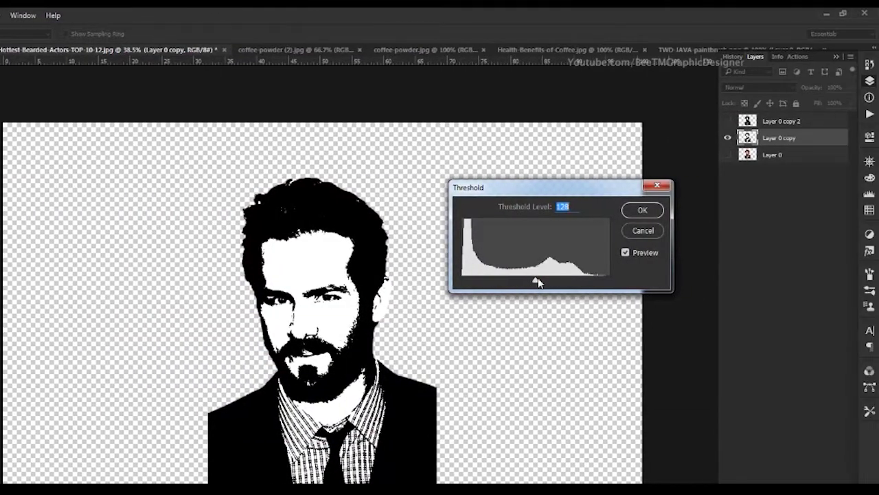
{"action": "left_click_drag", "start_coordinate": [734, 283], "coordinate": [713, 289]}
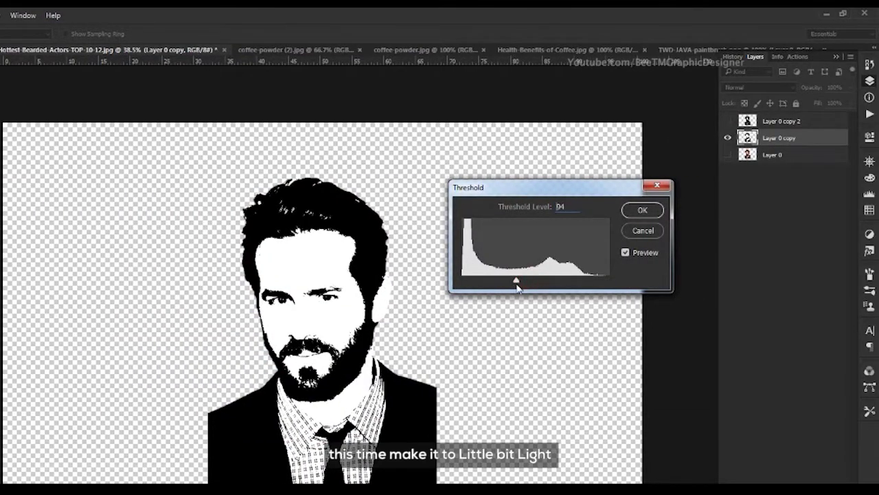
{"action": "left_click_drag", "start_coordinate": [514, 289], "coordinate": [510, 289]}
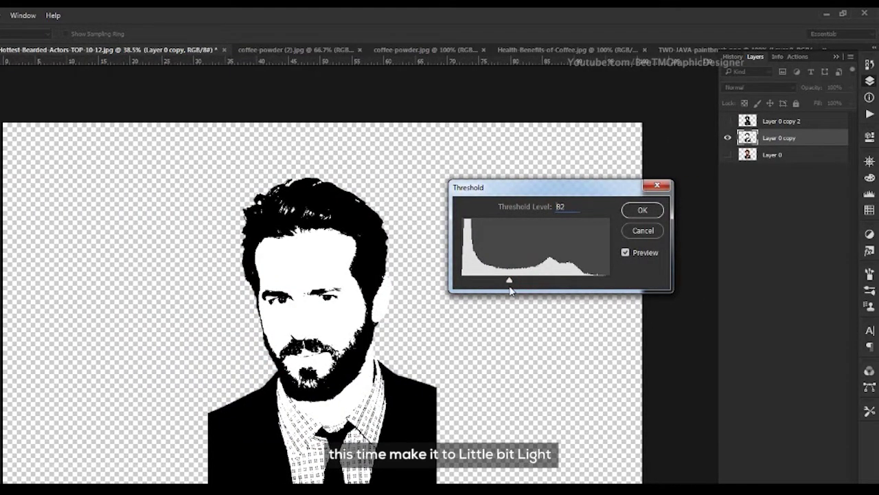
{"action": "left_click_drag", "start_coordinate": [509, 291], "coordinate": [518, 290]}
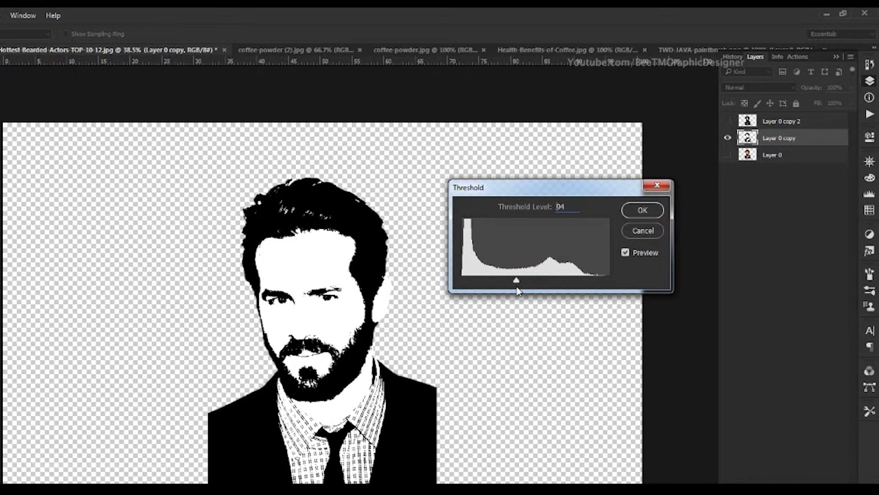
{"action": "left_click", "coordinate": [642, 209]}
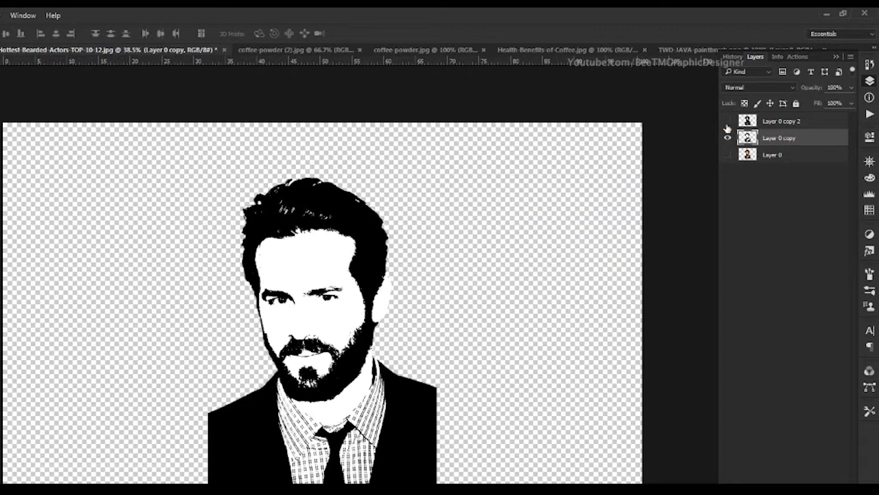
Show Layer 0 copy 2 and reduce its fill to 26%
{"action": "left_click", "coordinate": [727, 121]}
{"action": "left_click", "coordinate": [797, 120]}
{"action": "left_click", "coordinate": [851, 103]}
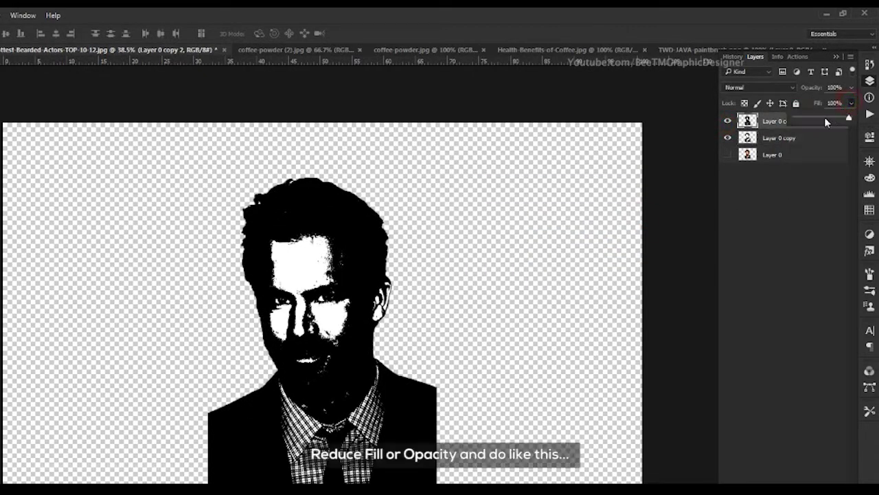
{"action": "left_click_drag", "start_coordinate": [818, 121], "coordinate": [810, 118]}
Draw a freehand Lasso selection around the man's visible ear on Layer 0 copy 2
{"action": "scroll", "coordinate": [318, 317], "scroll_direction": "up", "scroll_amount": 6}
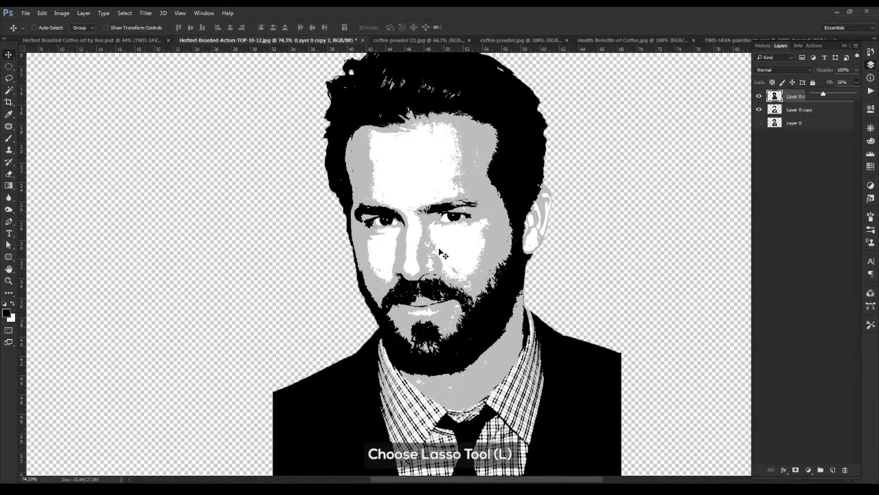
{"action": "key", "text": "l"}
{"action": "mouse_move", "coordinate": [550, 179]}
{"action": "left_mouse_down"}
{"action": "mouse_move", "coordinate": [523, 204]}
{"action": "mouse_move", "coordinate": [527, 266]}
{"action": "mouse_move", "coordinate": [568, 192]}
{"action": "mouse_move", "coordinate": [550, 180]}
{"action": "left_mouse_up"}
{"action": "scroll", "coordinate": [542, 220], "scroll_direction": "down", "scroll_amount": 4}
Invert the selection to delete everything except the ear from Layer 0 copy 2, and set the layer's fill to 100%
{"action": "key", "text": "ctrl+shift+i"}
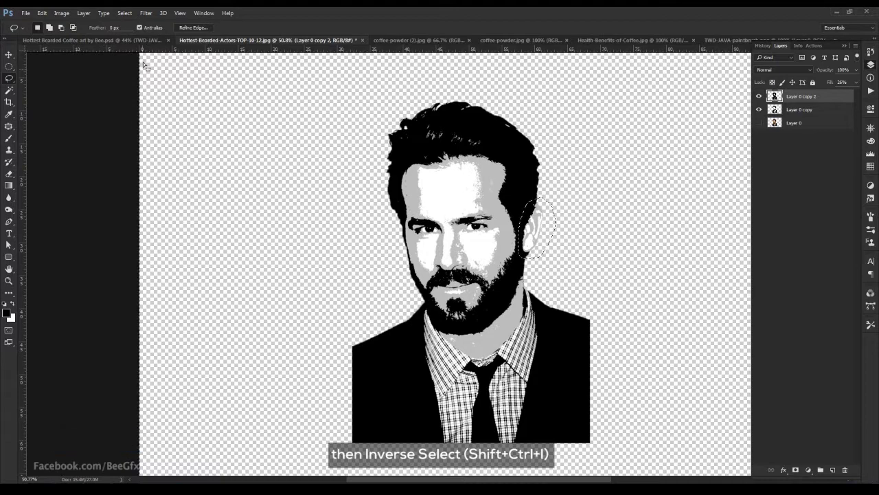
{"action": "left_click", "coordinate": [124, 14]}
{"action": "left_click", "coordinate": [134, 51]}
{"action": "scroll", "coordinate": [527, 289], "scroll_direction": "down", "scroll_amount": 2}
{"action": "key", "text": "Delete"}
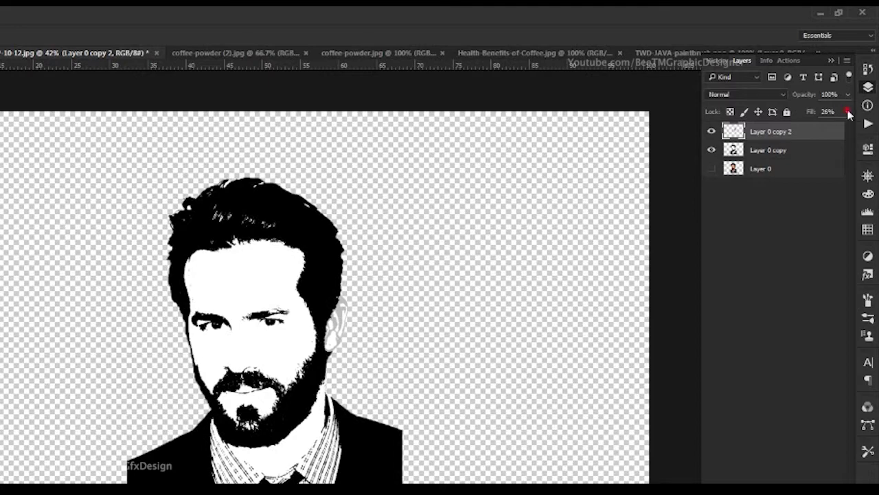
{"action": "left_click", "coordinate": [848, 112]}
{"action": "left_click_drag", "start_coordinate": [825, 127], "coordinate": [848, 127]}
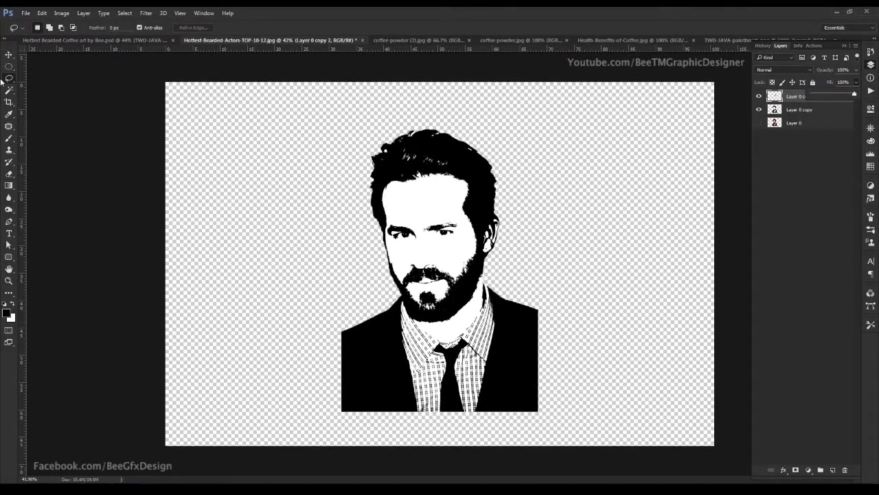
Merge Layer 0 copy 2 with Layer 0 copy into one layer
{"action": "left_click", "coordinate": [10, 54]}
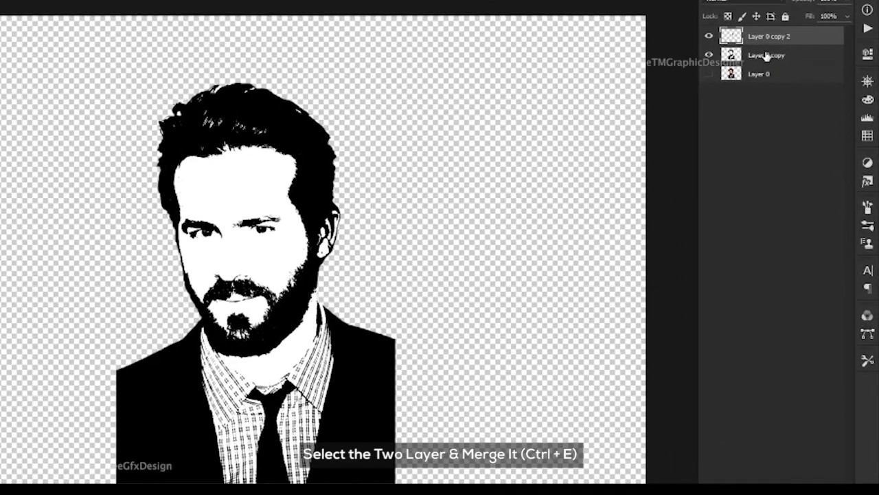
{"action": "left_click", "coordinate": [806, 108], "text": "shift"}
{"action": "right_click", "coordinate": [774, 55]}
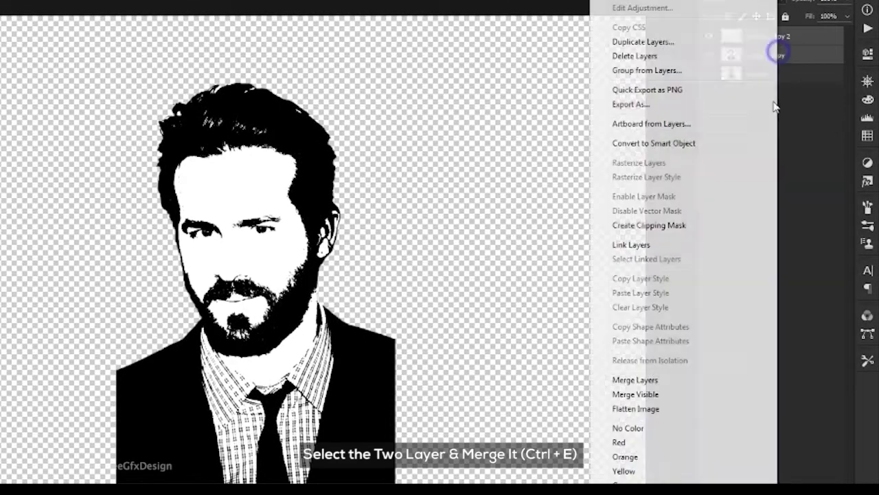
{"action": "left_click", "coordinate": [658, 382]}
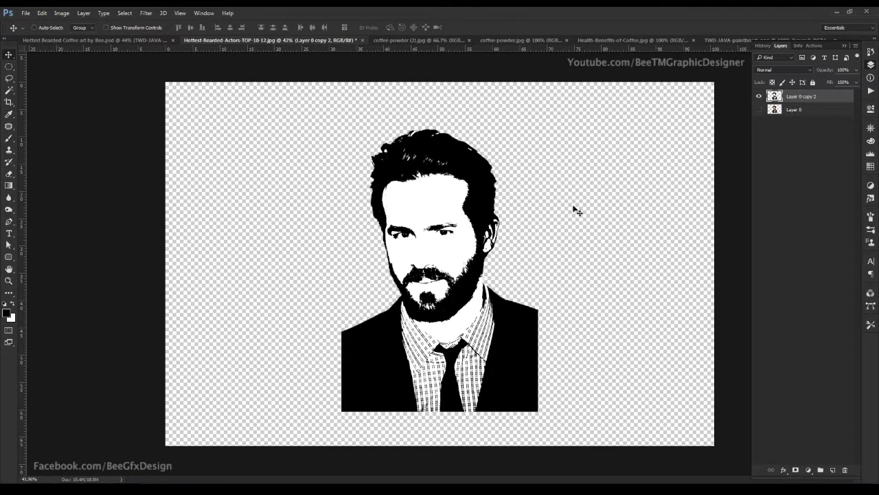
{"action": "key", "text": "p"}
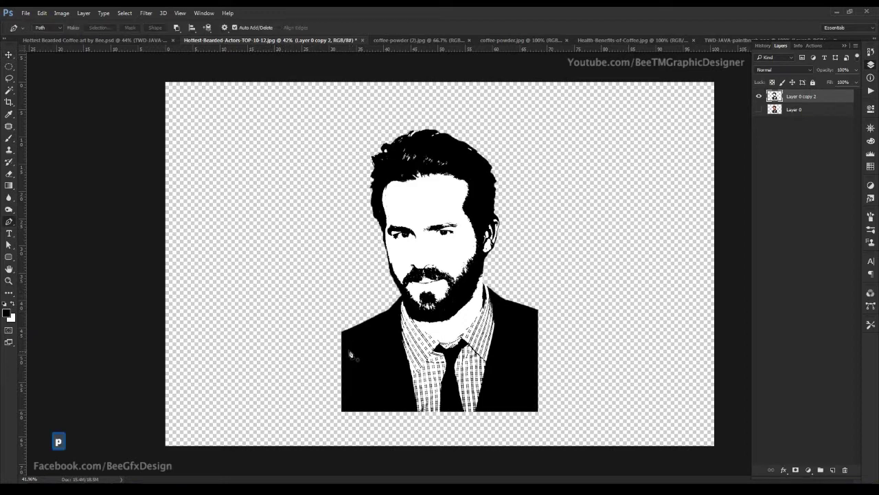
{"action": "key", "text": "l"}
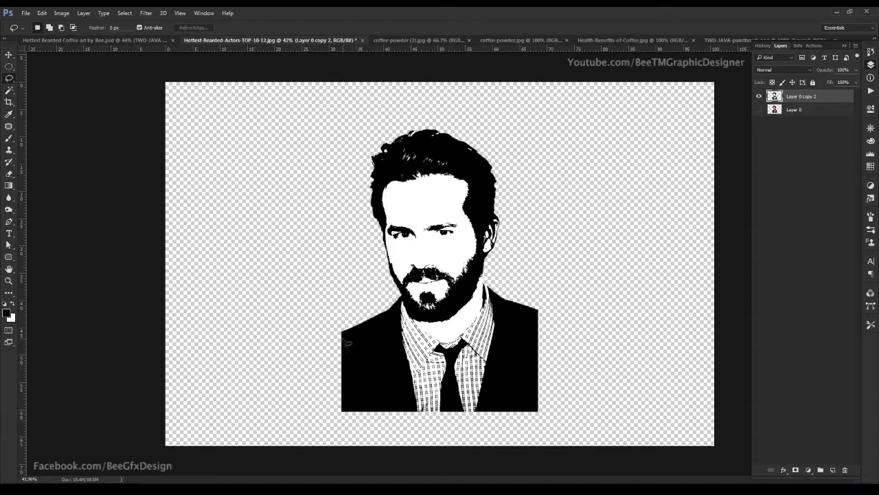
{"action": "mouse_move", "coordinate": [347, 338]}
{"action": "left_mouse_down"}
{"action": "mouse_move", "coordinate": [548, 350]}
{"action": "mouse_move", "coordinate": [337, 313]}
{"action": "mouse_move", "coordinate": [329, 324]}
{"action": "left_mouse_up"}
{"action": "key", "text": "Delete"}
{"action": "key", "text": "ctrl+d"}
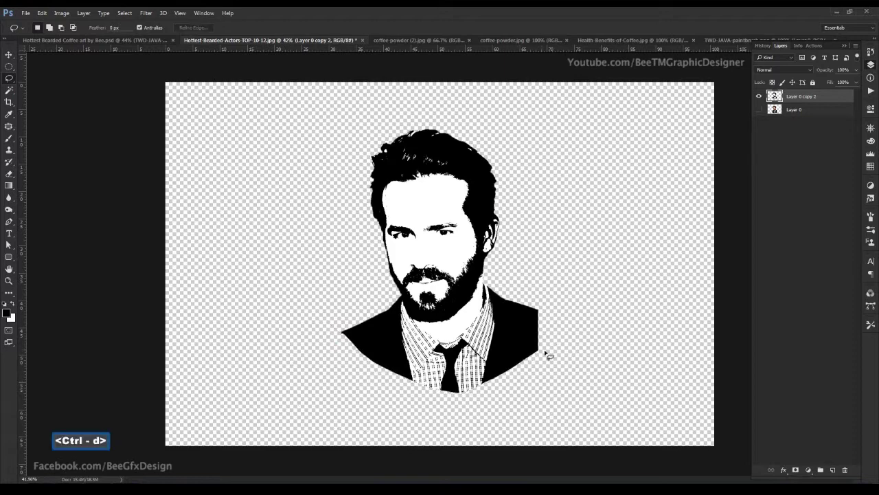
{"action": "scroll", "coordinate": [409, 344], "scroll_direction": "up", "scroll_amount": 1}
{"action": "key", "text": "ctrl+alt+z"}
{"action": "key", "text": "ctrl+alt+z"}
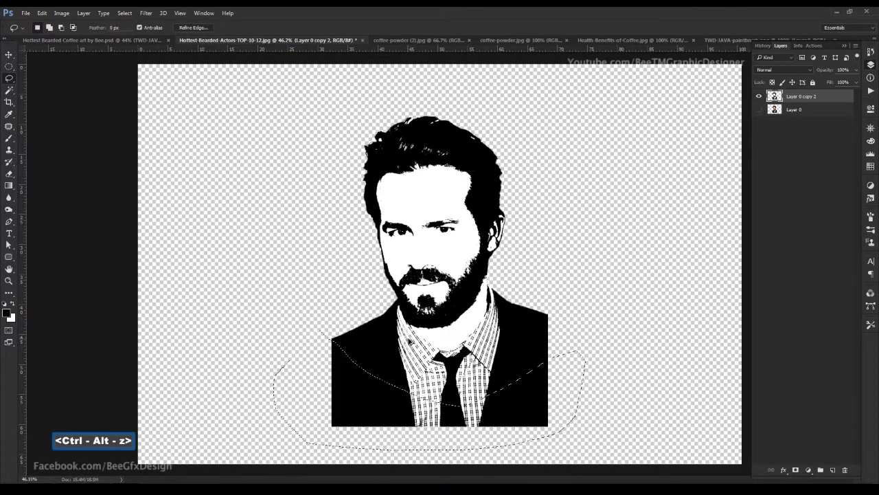
{"action": "key", "text": "ctrl+d"}
Lasso a curved area around the lower part of the bust, delete it to leave a rounded bottom edge, and deselect
{"action": "mouse_move", "coordinate": [333, 339]}
{"action": "left_mouse_down"}
{"action": "mouse_move", "coordinate": [428, 391]}
{"action": "mouse_move", "coordinate": [592, 408]}
{"action": "mouse_move", "coordinate": [316, 417]}
{"action": "mouse_move", "coordinate": [337, 346]}
{"action": "mouse_move", "coordinate": [445, 417]}
{"action": "mouse_move", "coordinate": [583, 324]}
{"action": "mouse_move", "coordinate": [300, 397]}
{"action": "mouse_move", "coordinate": [301, 367]}
{"action": "left_mouse_up"}
{"action": "key", "text": "ctrl+z"}
{"action": "key", "text": "Delete"}
{"action": "key", "text": "ctrl+d"}
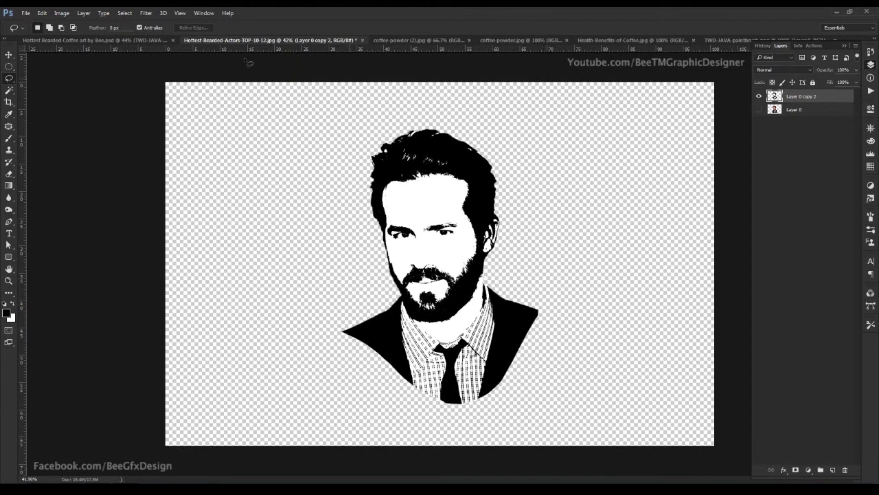
Select the white areas of Layer 0 copy 2 with Color Range by sampling the forehead, delete them, and deselect
{"action": "left_click", "coordinate": [124, 13]}
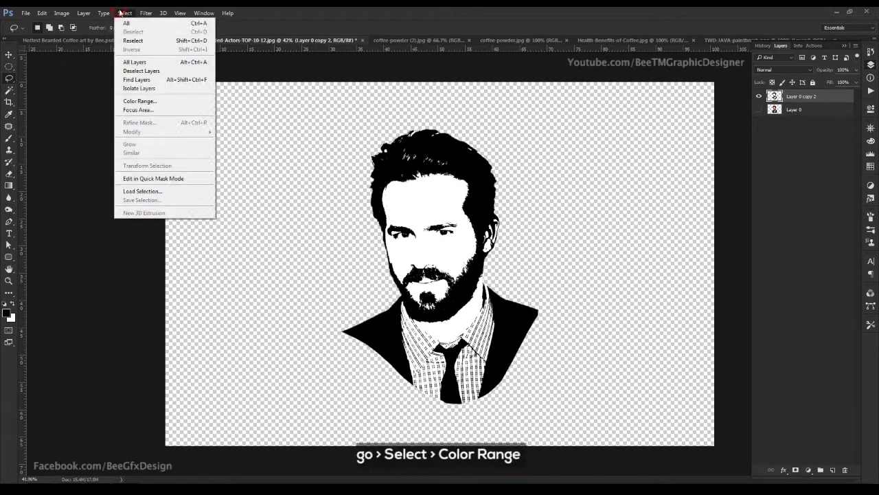
{"action": "left_click", "coordinate": [138, 101]}
{"action": "left_click_drag", "start_coordinate": [385, 92], "coordinate": [574, 90]}
{"action": "left_click", "coordinate": [412, 196]}
{"action": "left_click_drag", "start_coordinate": [567, 144], "coordinate": [632, 143]}
{"action": "left_click", "coordinate": [696, 113]}
{"action": "key", "text": "Delete"}
{"action": "key", "text": "ctrl+d"}
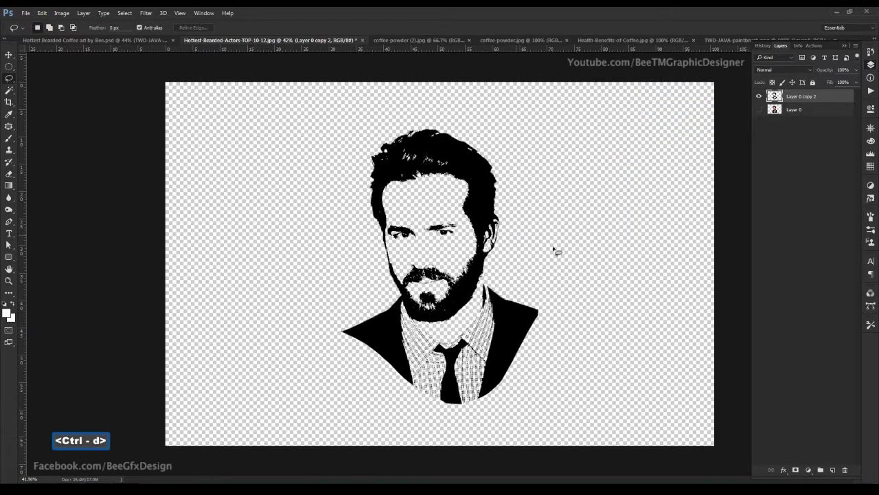
Create a new empty layer beneath Layer 0
{"action": "left_click", "coordinate": [759, 98]}
{"action": "left_click", "coordinate": [759, 98]}
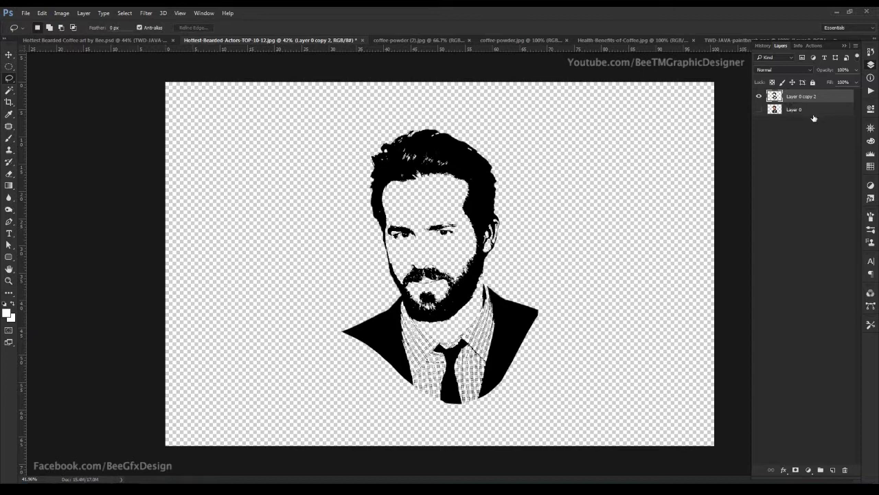
{"action": "left_click", "coordinate": [816, 110]}
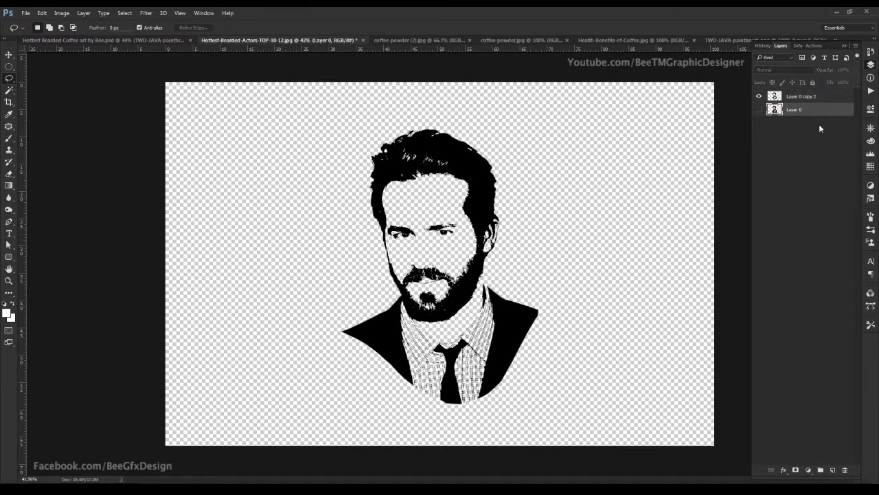
{"action": "left_click", "coordinate": [833, 471]}
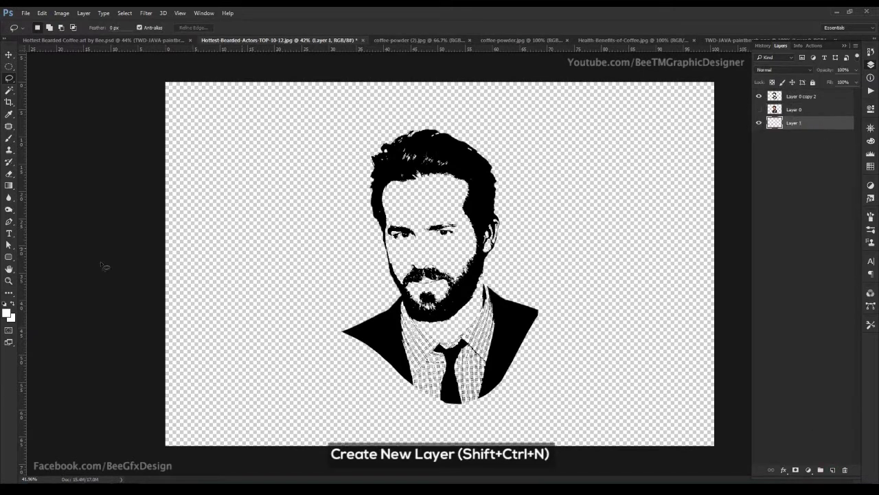
Set the foreground colour to light yellow #ffef96 and fill Layer 1 with it
{"action": "left_click", "coordinate": [7, 313]}
{"action": "left_click_drag", "start_coordinate": [457, 253], "coordinate": [455, 234]}
{"action": "left_click_drag", "start_coordinate": [367, 156], "coordinate": [369, 129]}
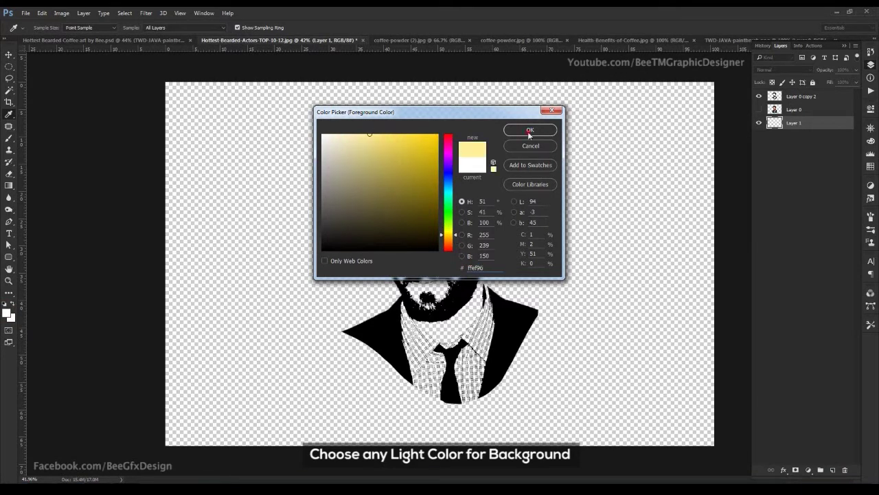
{"action": "left_click", "coordinate": [530, 129]}
{"action": "key", "text": "alt+Delete"}
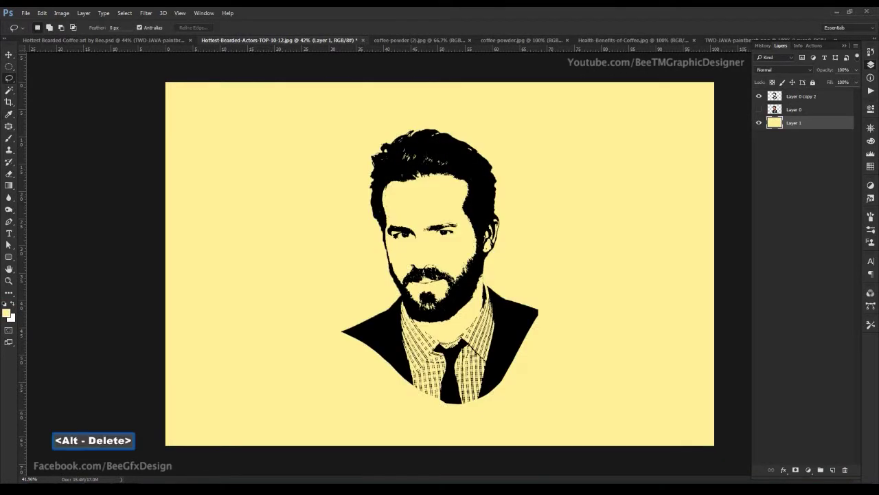
Set the background colour to light orange #ffd496
{"action": "left_click", "coordinate": [7, 313]}
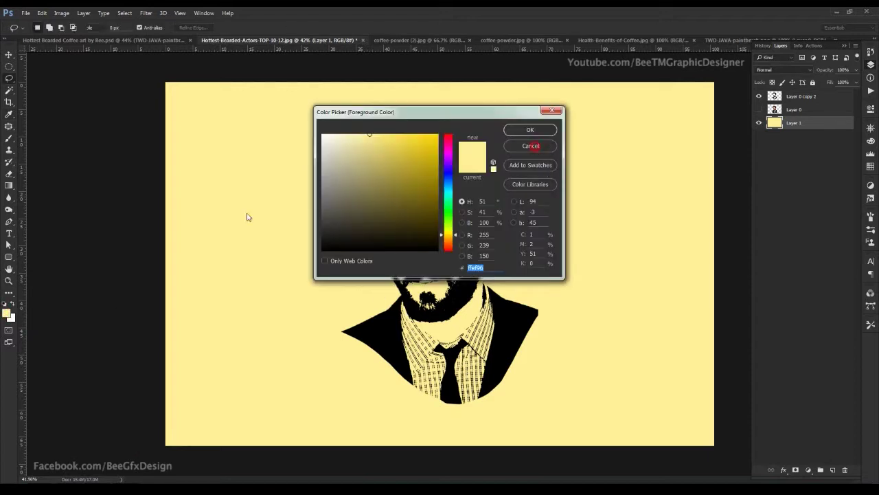
{"action": "left_click", "coordinate": [530, 146]}
{"action": "key", "text": "i"}
{"action": "left_click", "coordinate": [11, 317]}
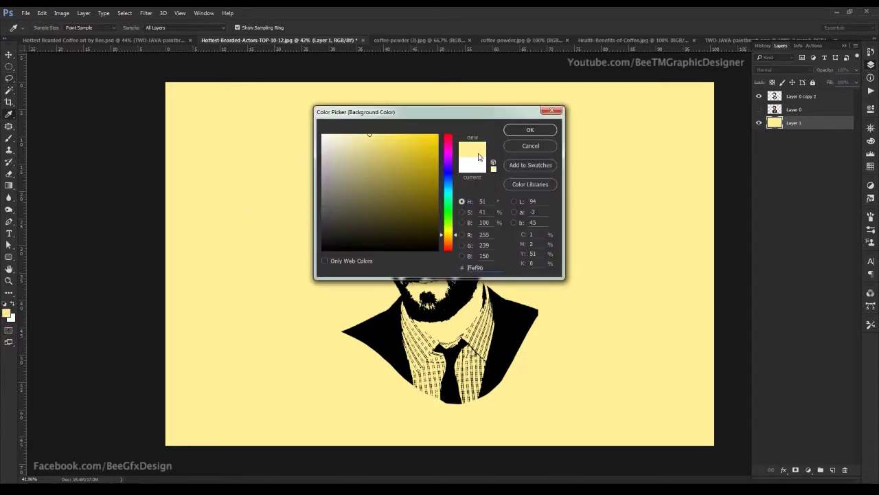
{"action": "left_click_drag", "start_coordinate": [458, 237], "coordinate": [457, 241]}
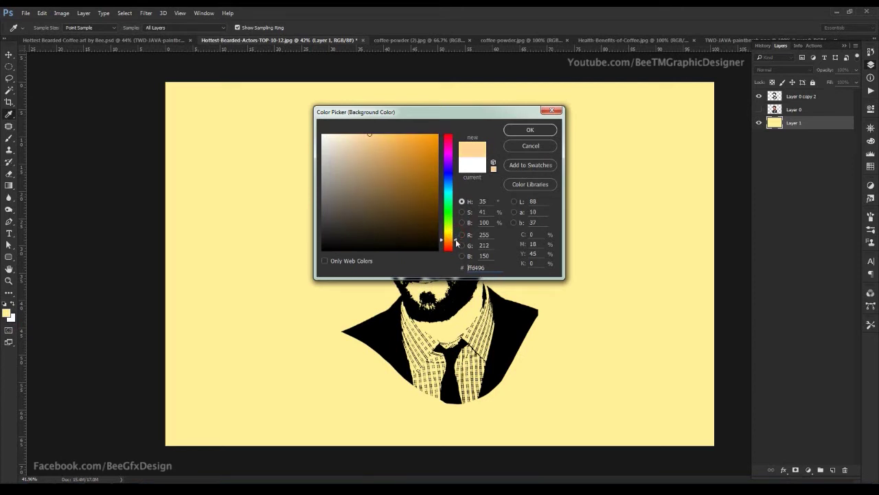
{"action": "left_click", "coordinate": [535, 131]}
{"action": "key", "text": "l"}
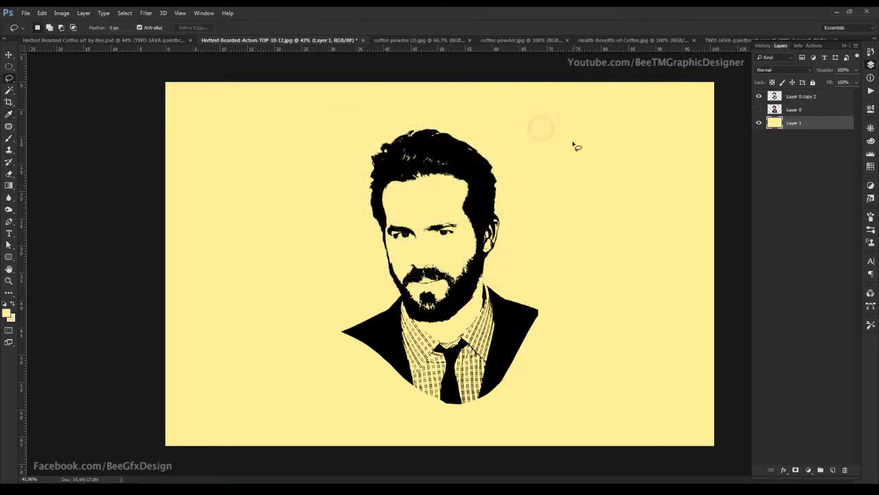
Fill Layer 1 with a radial gradient running from light yellow at the canvas centre to light orange near the edge
{"action": "left_click", "coordinate": [8, 186]}
{"action": "left_click_drag", "start_coordinate": [482, 275], "coordinate": [718, 272]}
{"action": "key", "text": "ctrl+z"}
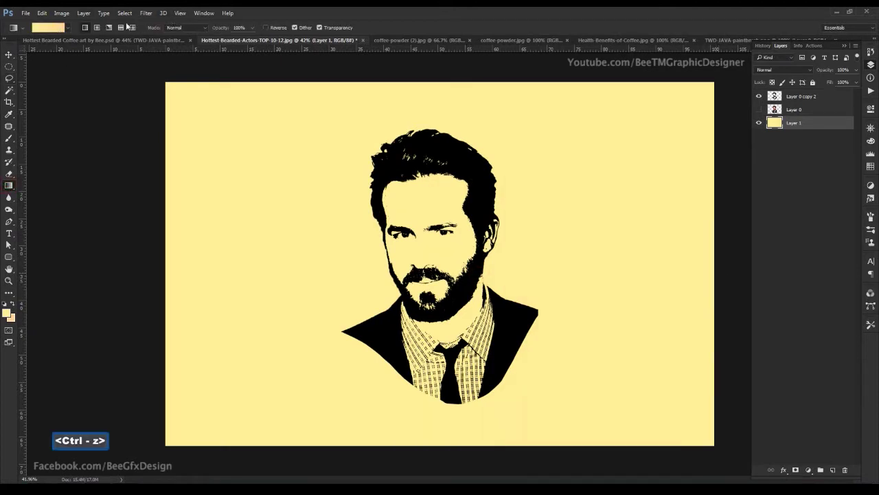
{"action": "left_click", "coordinate": [98, 28]}
{"action": "left_click_drag", "start_coordinate": [434, 265], "coordinate": [709, 253]}
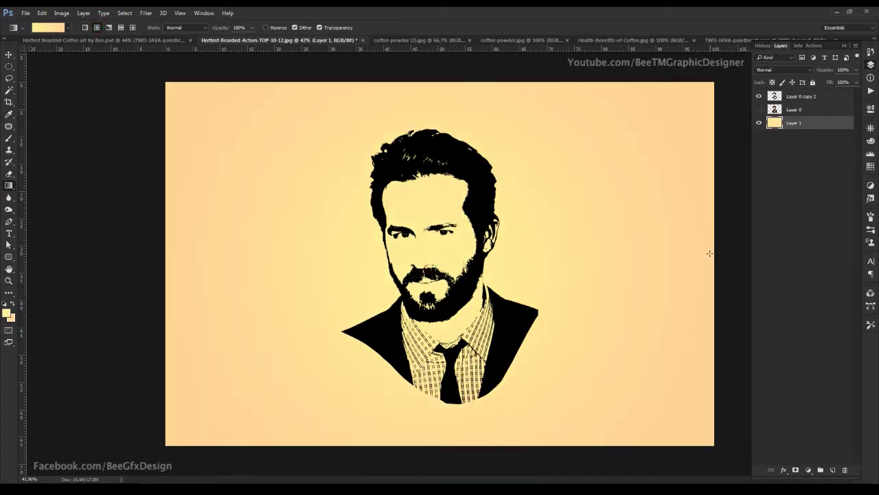
Choose another light orange shade and redraw Layer 1's radial gradient with the Reverse option on
{"action": "left_click", "coordinate": [11, 318]}
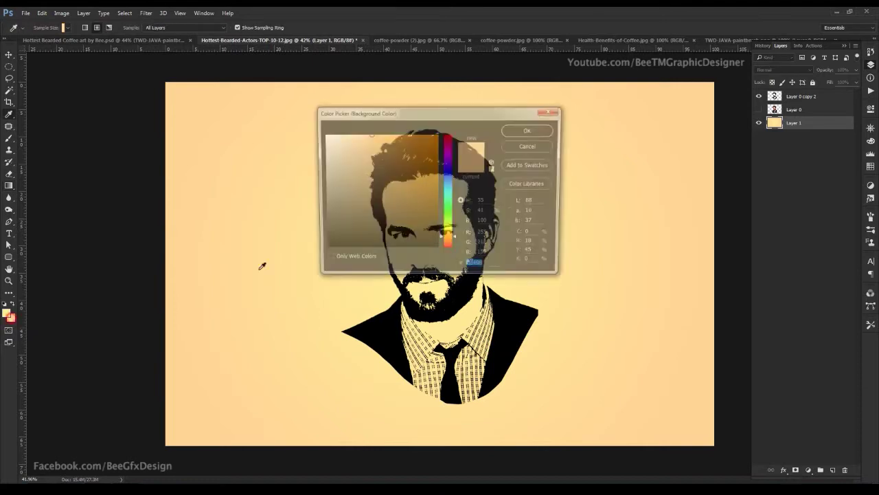
{"action": "left_click", "coordinate": [359, 132]}
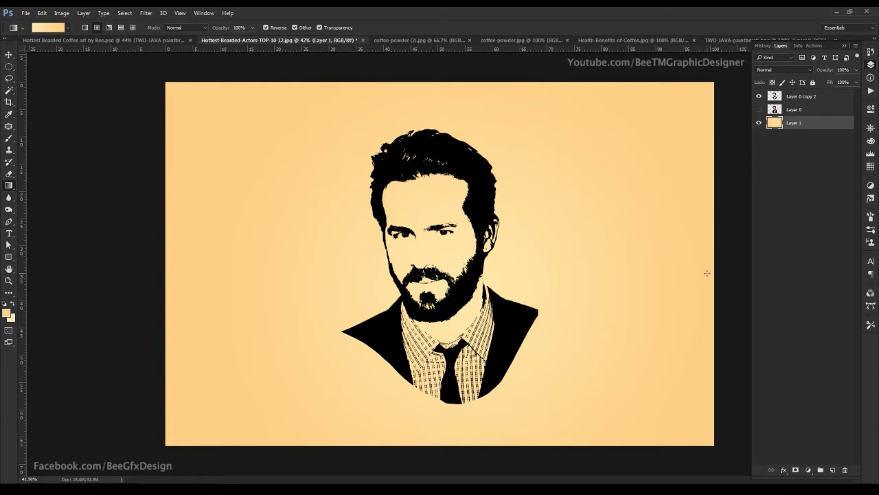
{"action": "left_click", "coordinate": [9, 55]}
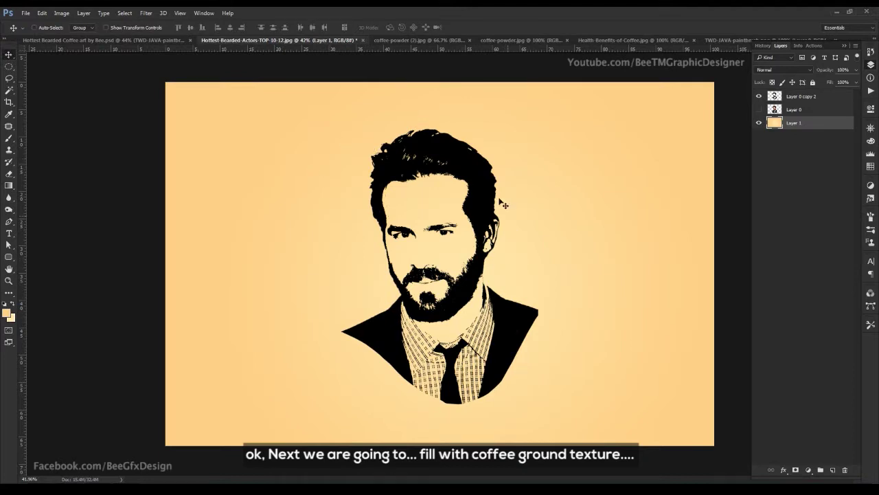
Compare the coffee-powder.jpg and coffee-powder (2).jpg textures, and close coffee-powder (2).jpg
{"action": "left_click", "coordinate": [447, 39]}
{"action": "left_click", "coordinate": [500, 41]}
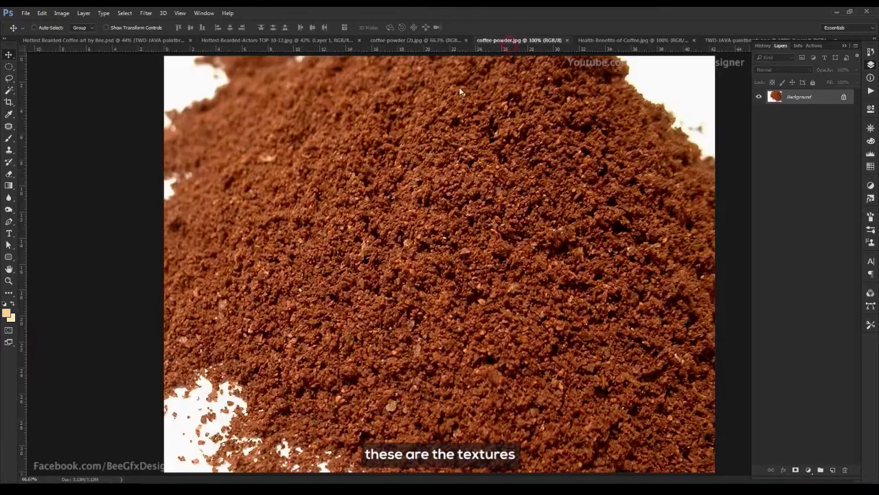
{"action": "left_click", "coordinate": [441, 42]}
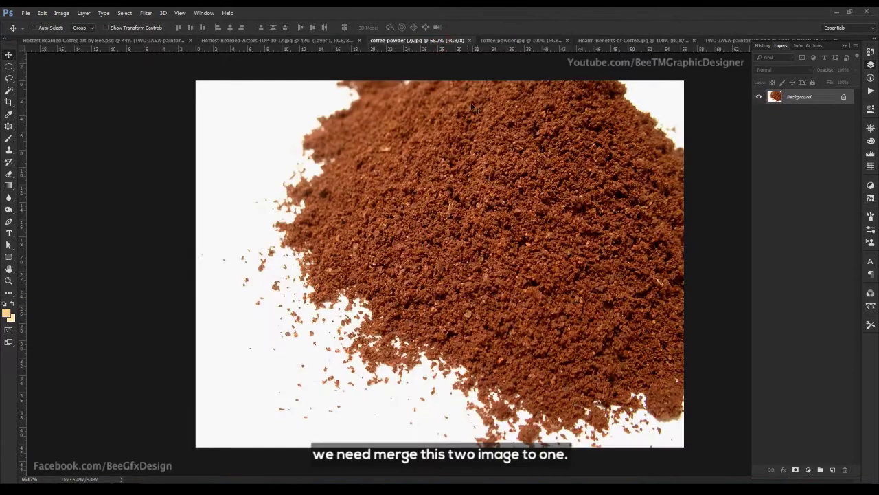
{"action": "left_click", "coordinate": [483, 42]}
{"action": "left_click", "coordinate": [452, 42]}
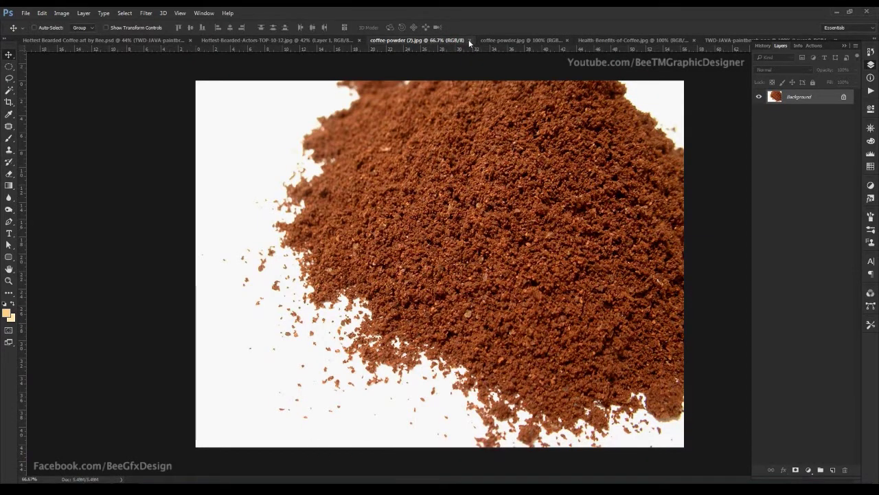
{"action": "left_click", "coordinate": [469, 40]}
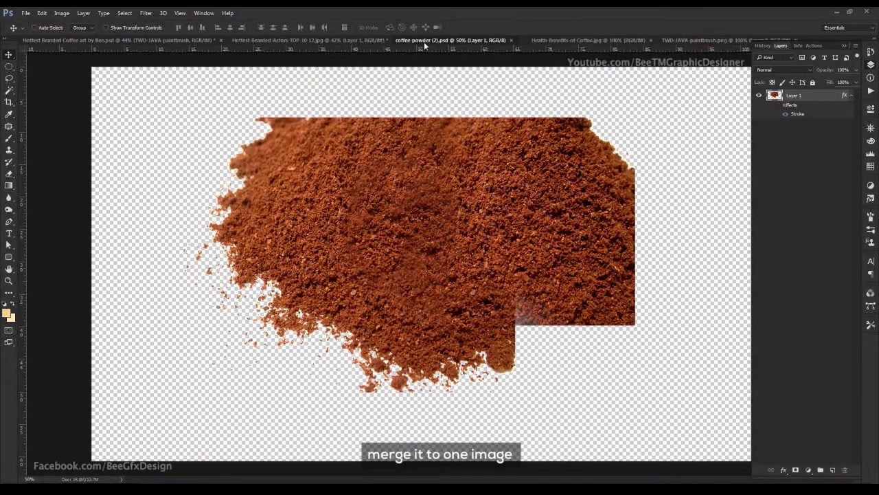
Select and copy the whole merged coffee texture from coffee-powder (2).psd
{"action": "left_click", "coordinate": [423, 42]}
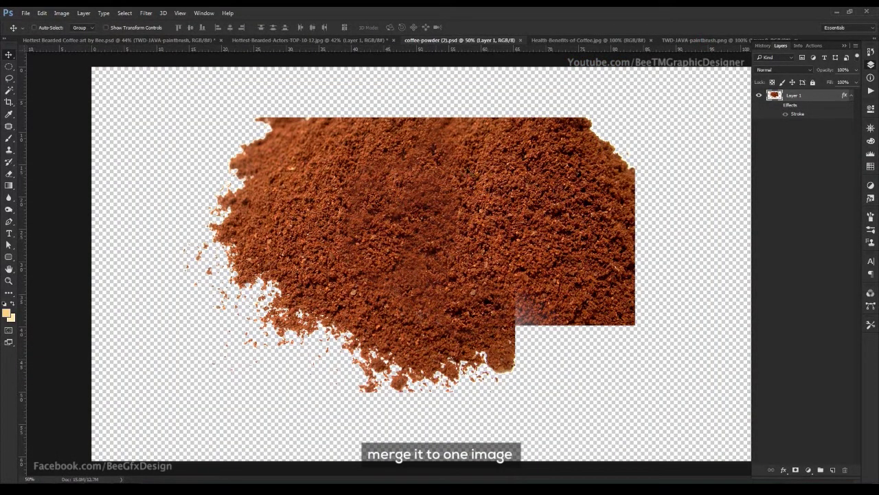
{"action": "scroll", "coordinate": [402, 203], "scroll_direction": "down", "scroll_amount": 1}
{"action": "scroll", "coordinate": [430, 205], "scroll_direction": "up", "scroll_amount": 1}
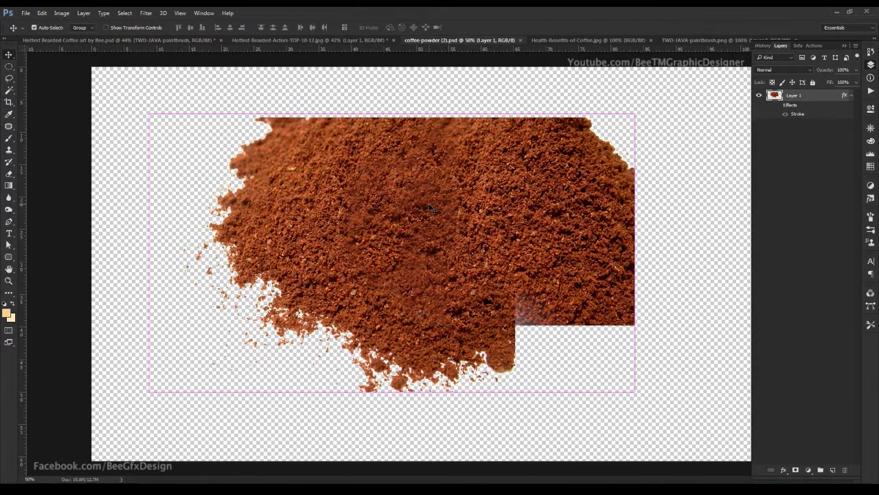
{"action": "key", "text": "ctrl+a"}
{"action": "key", "text": "ctrl+c"}
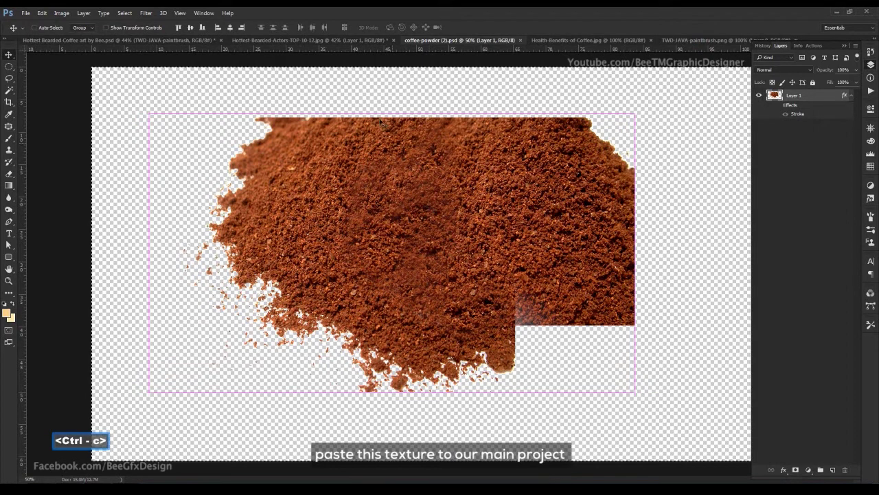
Paste the coffee texture into the portrait document, place its layer above Layer 0 copy 2, and move it over the man's head
{"action": "left_click", "coordinate": [294, 39]}
{"action": "key", "text": "ctrl+v"}
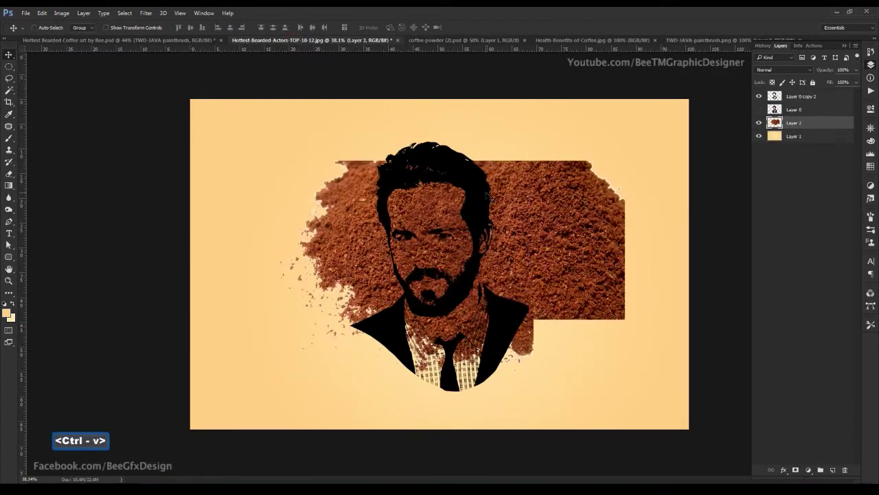
{"action": "left_click_drag", "start_coordinate": [820, 130], "coordinate": [806, 95]}
{"action": "left_click_drag", "start_coordinate": [424, 267], "coordinate": [438, 232]}
Select the pale fringe around the coffee grains on Layer 2 using Color Range with sampled colors, delete it, and deselect
{"action": "scroll", "coordinate": [437, 267], "scroll_direction": "up", "scroll_amount": 10}
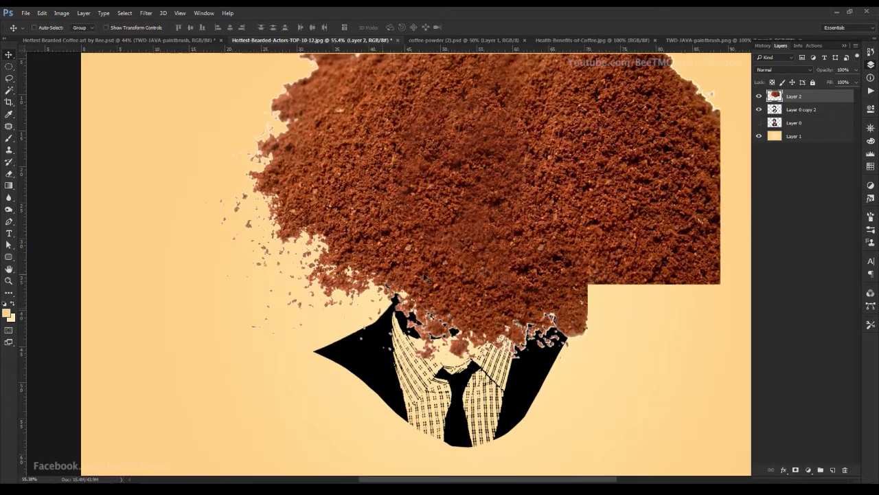
{"action": "scroll", "coordinate": [282, 347], "scroll_direction": "up", "scroll_amount": 3}
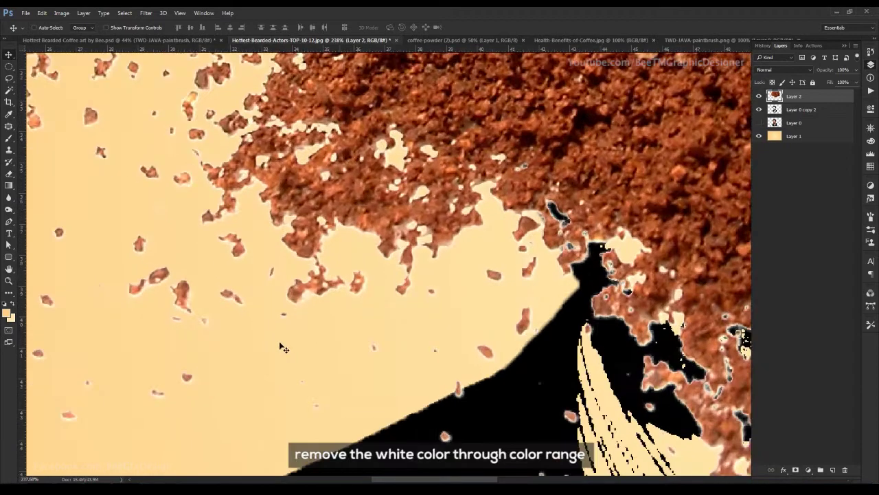
{"action": "left_click", "coordinate": [125, 13]}
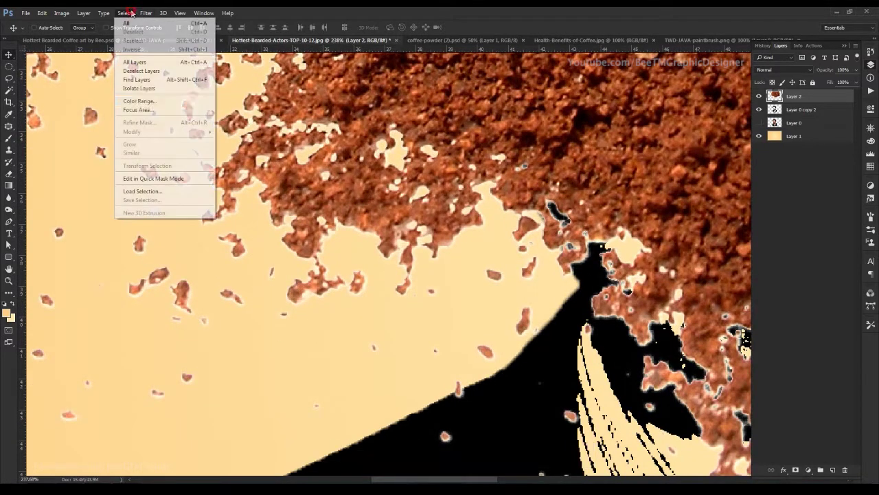
{"action": "left_click", "coordinate": [143, 103]}
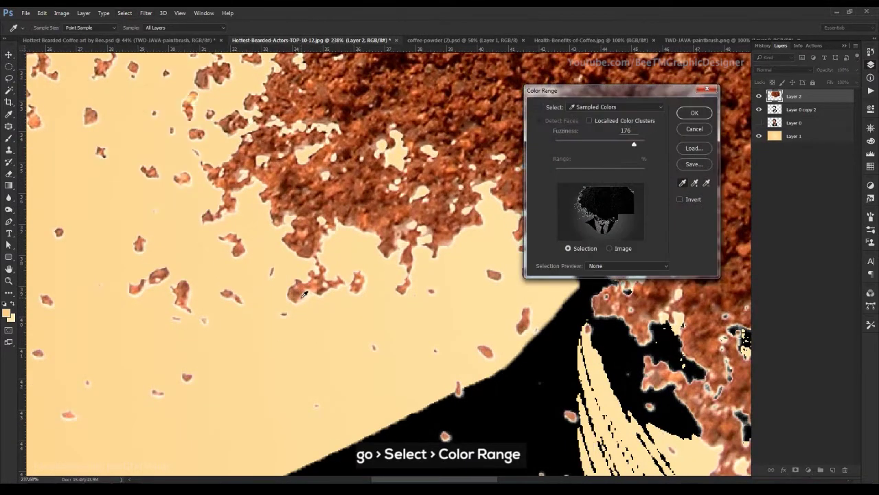
{"action": "left_click", "coordinate": [209, 318]}
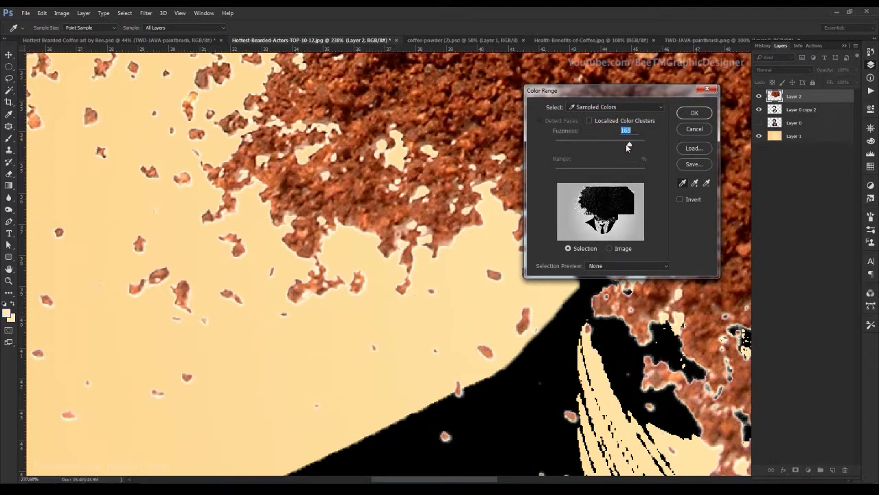
{"action": "left_click_drag", "start_coordinate": [632, 146], "coordinate": [622, 147]}
{"action": "left_click", "coordinate": [710, 114]}
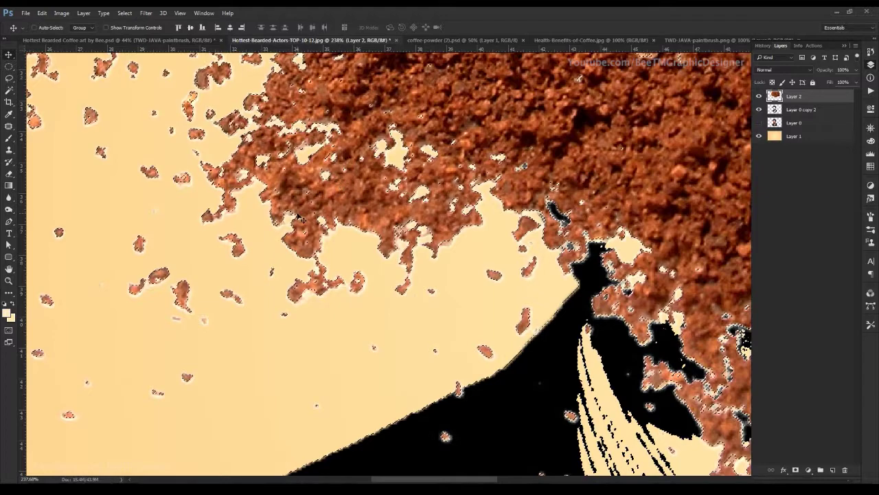
{"action": "key", "text": "Delete"}
{"action": "key", "text": "ctrl+d"}
{"action": "key", "text": "ctrl+0"}
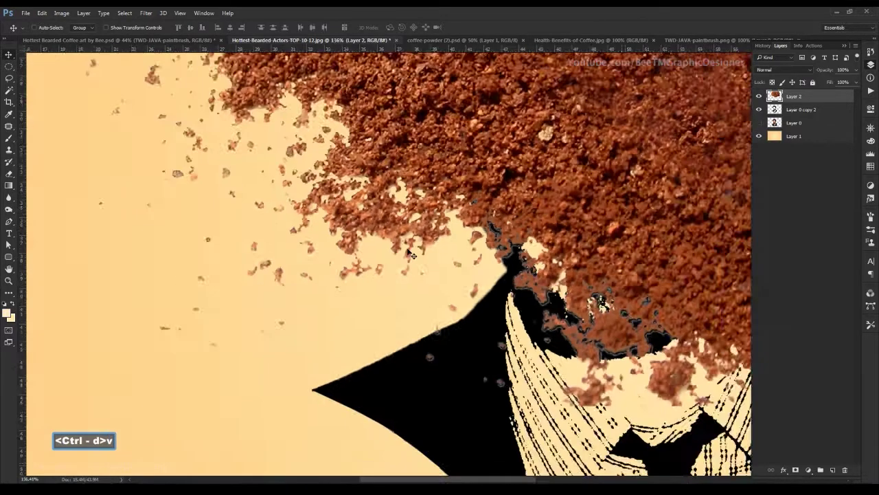
{"action": "key", "text": "space"}
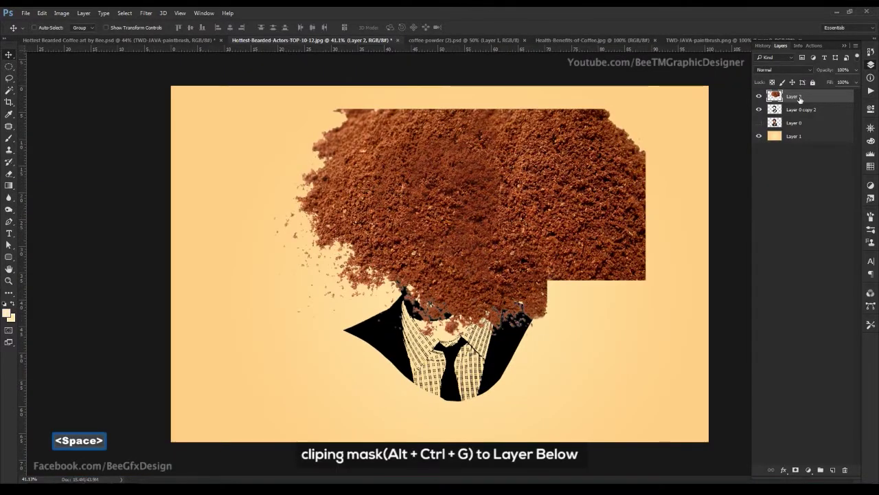
Clip the coffee texture to Layer 0 copy 2, then scale it down and position it over the man's hair
{"action": "key", "text": "ctrl+alt+g"}
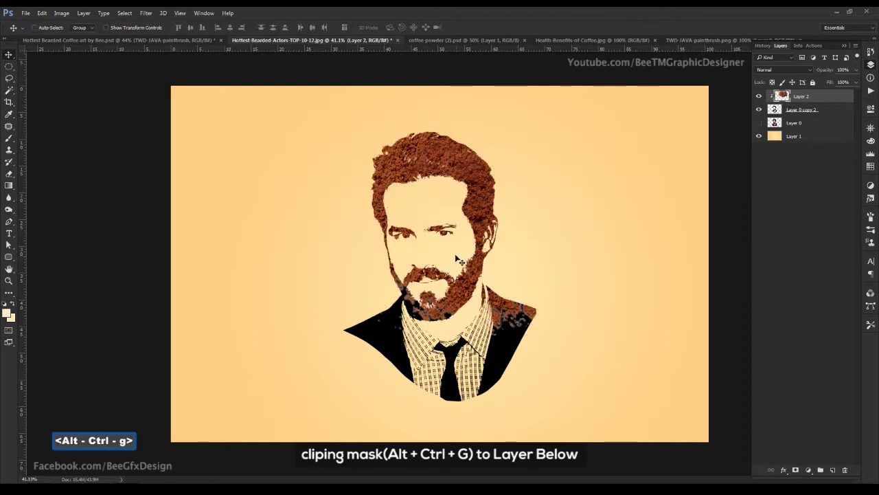
{"action": "key", "text": "ctrl+t"}
{"action": "left_click_drag", "start_coordinate": [642, 107], "coordinate": [552, 163]}
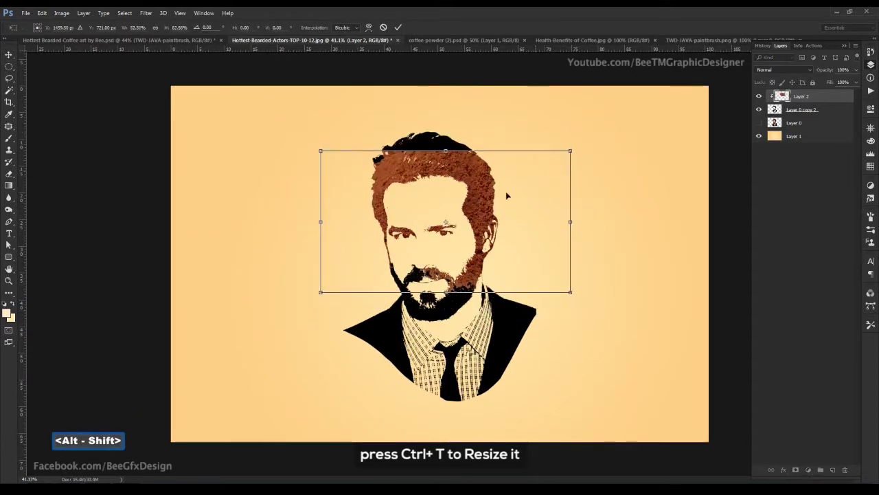
{"action": "left_click_drag", "start_coordinate": [496, 200], "coordinate": [490, 160]}
{"action": "left_click_drag", "start_coordinate": [566, 111], "coordinate": [551, 119]}
{"action": "key", "text": "Return"}
Duplicate the clipped coffee texture four times and place the copies over the remaining face, beard, jacket and tie
{"action": "left_click_drag", "start_coordinate": [482, 206], "coordinate": [467, 263], "text": "alt"}
{"action": "scroll", "coordinate": [445, 221], "scroll_direction": "up", "scroll_amount": 3}
{"action": "scroll", "coordinate": [445, 221], "scroll_direction": "up", "scroll_amount": 3}
{"action": "left_click_drag", "start_coordinate": [504, 229], "coordinate": [421, 371]}
{"action": "scroll", "coordinate": [459, 224], "scroll_direction": "down", "scroll_amount": 4}
{"action": "scroll", "coordinate": [460, 227], "scroll_direction": "down", "scroll_amount": 1}
{"action": "scroll", "coordinate": [453, 359], "scroll_direction": "up", "scroll_amount": 4}
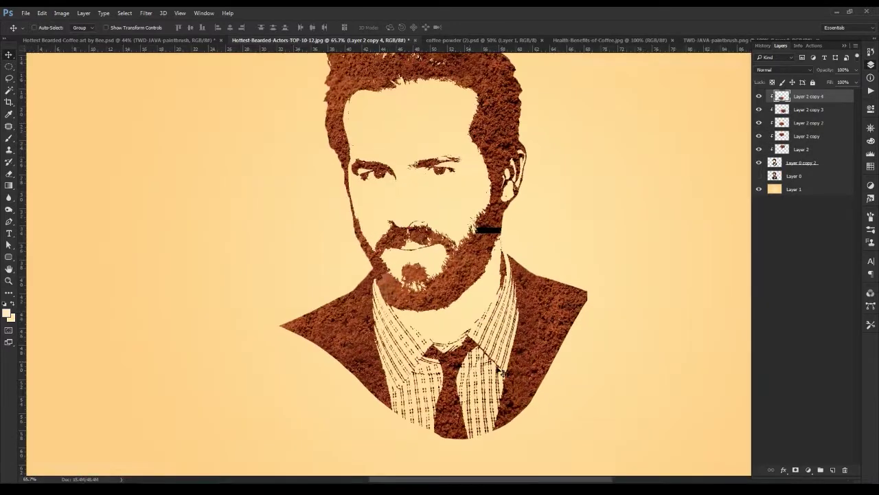
Erase the mismatched texture edges around the jaw and collar on Layer 2 copy 3
{"action": "scroll", "coordinate": [433, 292], "scroll_direction": "up", "scroll_amount": 2}
{"action": "key", "text": "e"}
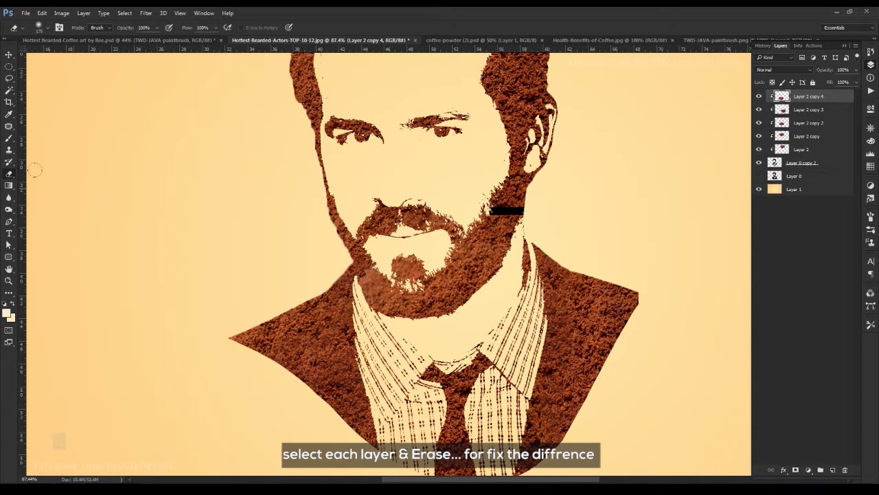
{"action": "left_click_drag", "start_coordinate": [347, 312], "coordinate": [393, 301]}
{"action": "key", "text": "ctrl+z"}
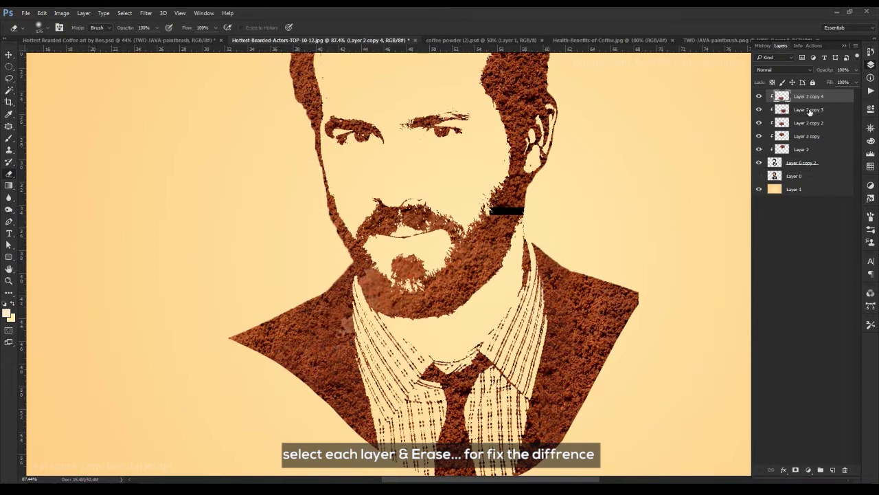
{"action": "left_click", "coordinate": [810, 110]}
{"action": "mouse_move", "coordinate": [347, 323]}
{"action": "left_mouse_down"}
{"action": "mouse_move", "coordinate": [402, 285]}
{"action": "mouse_move", "coordinate": [508, 256]}
{"action": "mouse_move", "coordinate": [496, 302]}
{"action": "mouse_move", "coordinate": [501, 265]}
{"action": "left_mouse_up"}
{"action": "key", "text": "space"}
Shift the texture copy to cover the black gap in the beard below the ear
{"action": "key", "text": "v"}
{"action": "key", "text": "space"}
{"action": "left_click_drag", "start_coordinate": [434, 296], "coordinate": [449, 281]}
{"action": "key", "text": "space"}
{"action": "mouse_move", "coordinate": [309, 69]}
{"action": "left_mouse_down"}
{"action": "mouse_move", "coordinate": [285, 206]}
{"action": "mouse_move", "coordinate": [304, 185]}
{"action": "left_mouse_up"}
Erase the visible texture seams across the hair on Layer 2 copy, and undo the last eraser stroke
{"action": "scroll", "coordinate": [282, 193], "scroll_direction": "up", "scroll_amount": 5}
{"action": "key", "text": "e"}
{"action": "left_click_drag", "start_coordinate": [494, 180], "coordinate": [708, 196]}
{"action": "key", "text": "space"}
{"action": "left_click_drag", "start_coordinate": [545, 193], "coordinate": [498, 192]}
{"action": "left_click_drag", "start_coordinate": [666, 209], "coordinate": [622, 230]}
{"action": "left_click_drag", "start_coordinate": [240, 234], "coordinate": [235, 303]}
{"action": "key", "text": "ctrl+z"}
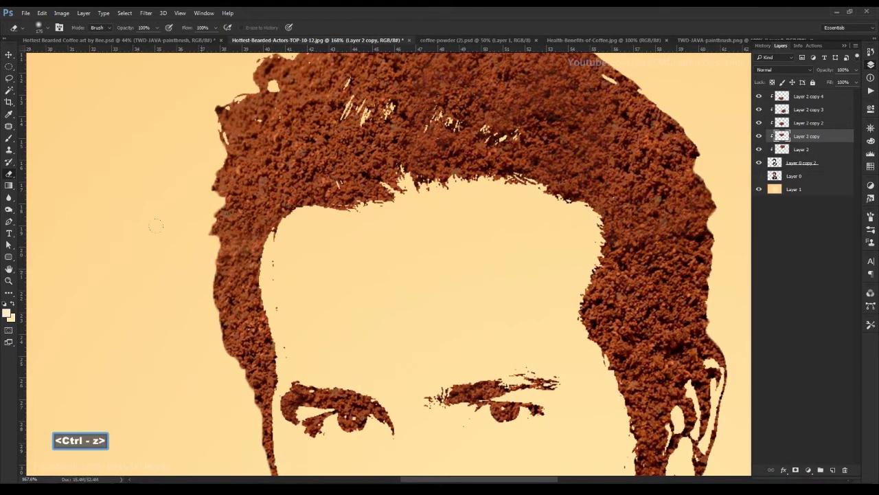
Merge the five clipped texture layers, from Layer 2 through Layer 2 copy 4, into one layer
{"action": "key", "text": "v"}
{"action": "scroll", "coordinate": [397, 265], "scroll_direction": "down", "scroll_amount": 6}
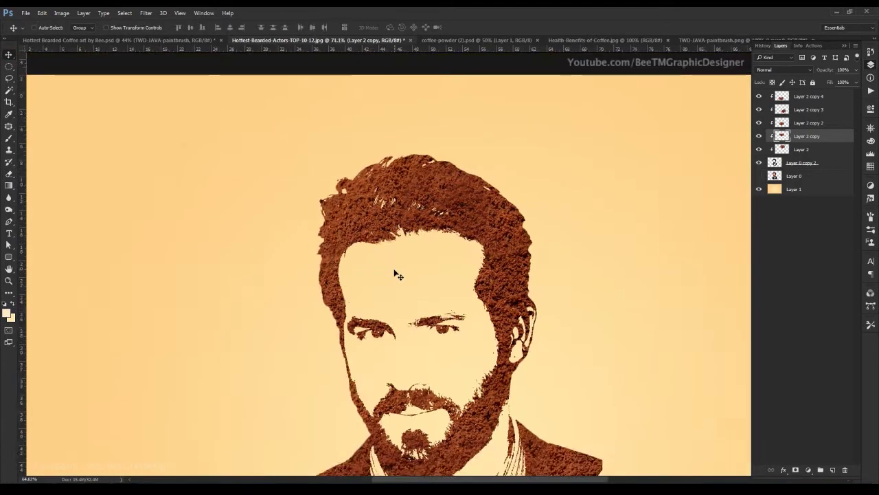
{"action": "key", "text": "space"}
{"action": "scroll", "coordinate": [464, 364], "scroll_direction": "up", "scroll_amount": 1}
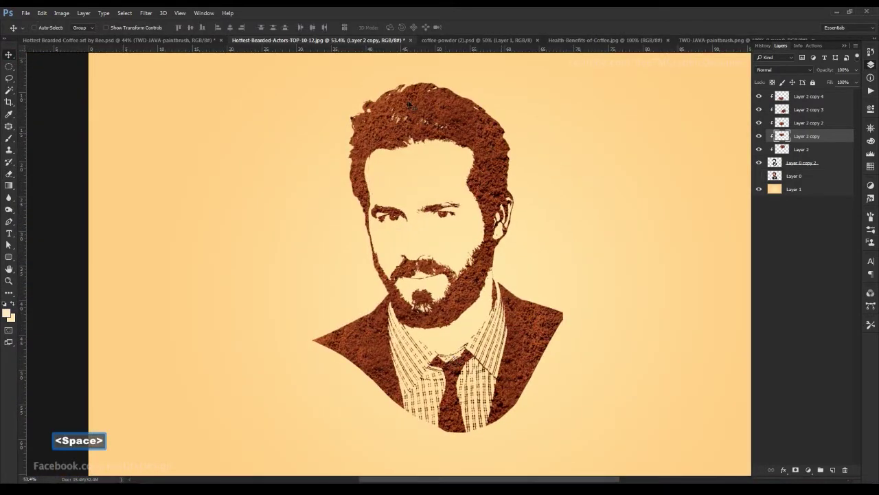
{"action": "left_click", "coordinate": [807, 149]}
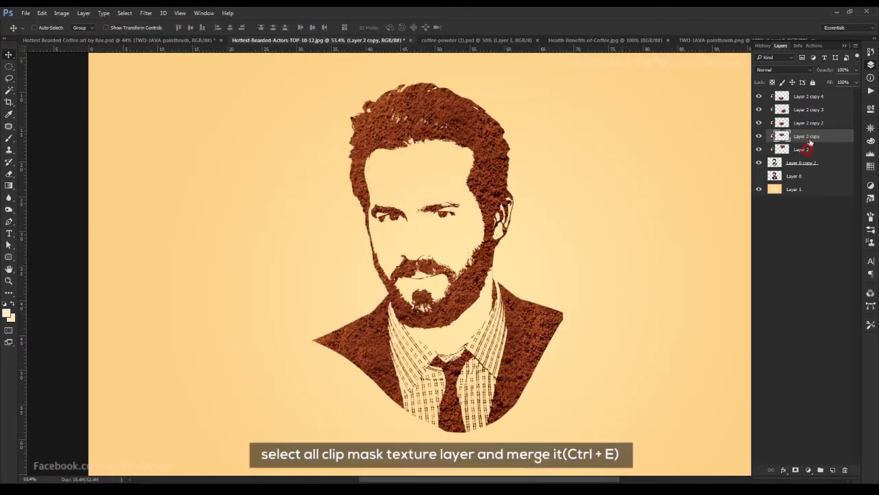
{"action": "left_click", "coordinate": [814, 97], "text": "shift"}
{"action": "scroll", "coordinate": [503, 257], "scroll_direction": "down", "scroll_amount": 1}
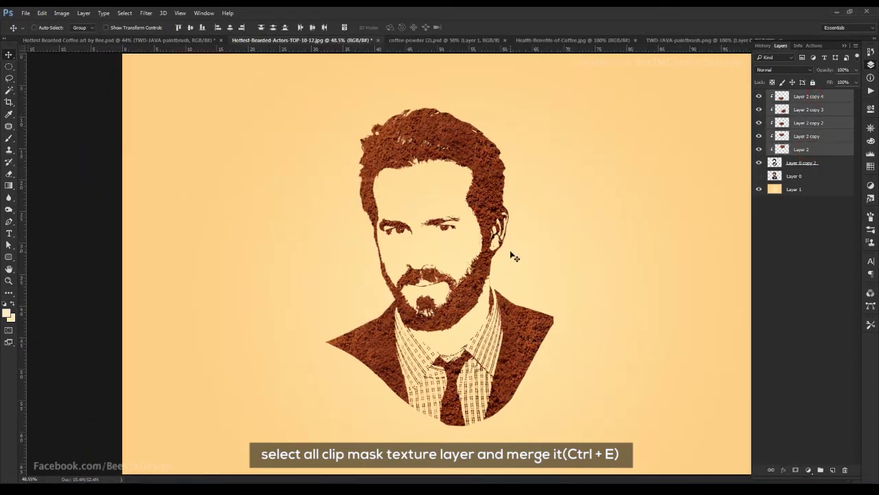
{"action": "key", "text": "ctrl+e"}
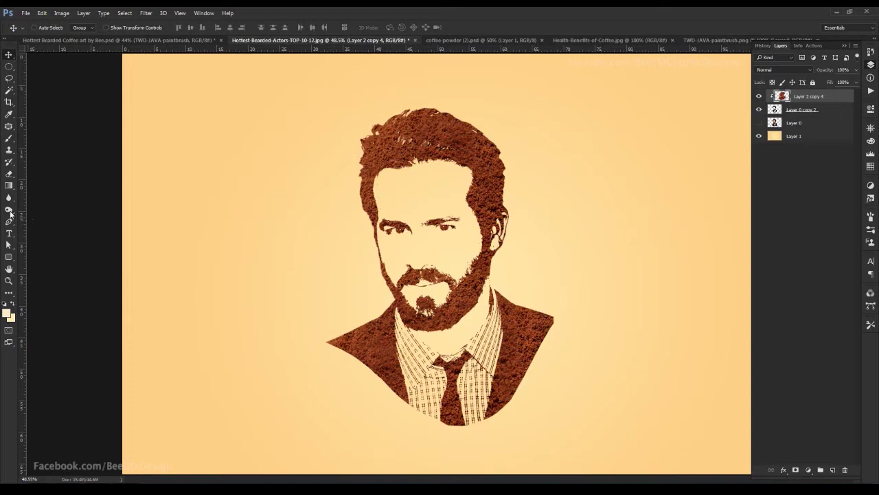
Enlarge the Burn tool's brush to 250 px, try darkening the hair texture with it, and undo the strokes
{"action": "left_click_drag", "start_coordinate": [9, 212], "coordinate": [48, 219]}
{"action": "key", "text": "bracketright"}
{"action": "key", "text": "bracketright"}
{"action": "key", "text": "bracketright"}
{"action": "key", "text": "bracketright"}
{"action": "key", "text": "bracketright"}
{"action": "key", "text": "bracketright"}
{"action": "key", "text": "bracketright"}
{"action": "key", "text": "bracketright"}
{"action": "key", "text": "bracketright"}
{"action": "key", "text": "bracketright"}
{"action": "key", "text": "bracketright"}
{"action": "key", "text": "bracketright"}
{"action": "key", "text": "bracketright"}
{"action": "key", "text": "bracketright"}
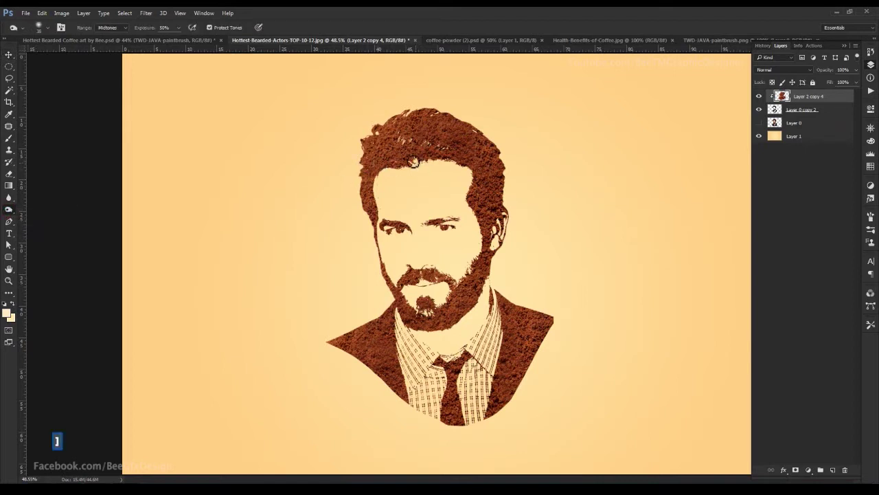
{"action": "mouse_move", "coordinate": [385, 151]}
{"action": "left_mouse_down"}
{"action": "mouse_move", "coordinate": [414, 158]}
{"action": "mouse_move", "coordinate": [390, 145]}
{"action": "left_mouse_up"}
{"action": "key", "text": "ctrl+z"}
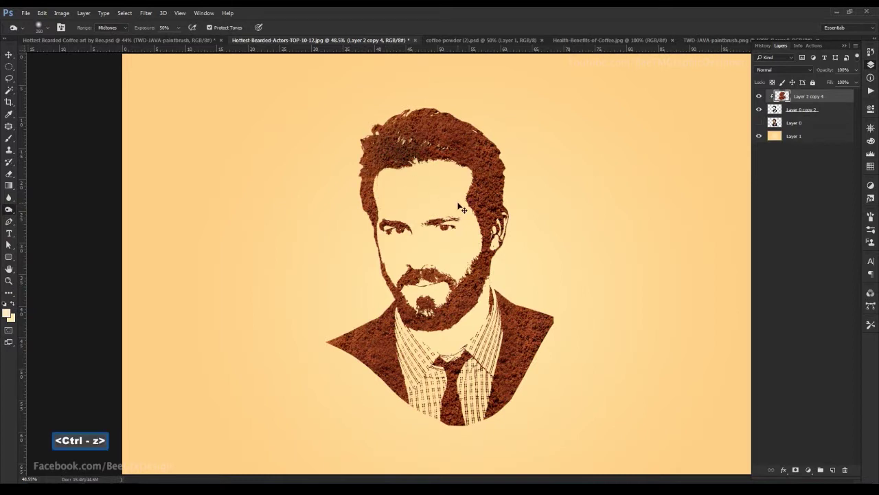
{"action": "key", "text": "ctrl+alt+z"}
Burn the hair's edge above the ear and the jacket's lower edge, and step back the last stroke
{"action": "left_click", "coordinate": [507, 180]}
{"action": "left_click", "coordinate": [508, 192]}
{"action": "left_click", "coordinate": [346, 366]}
{"action": "left_click", "coordinate": [8, 55]}
{"action": "key", "text": "ctrl+alt+z"}
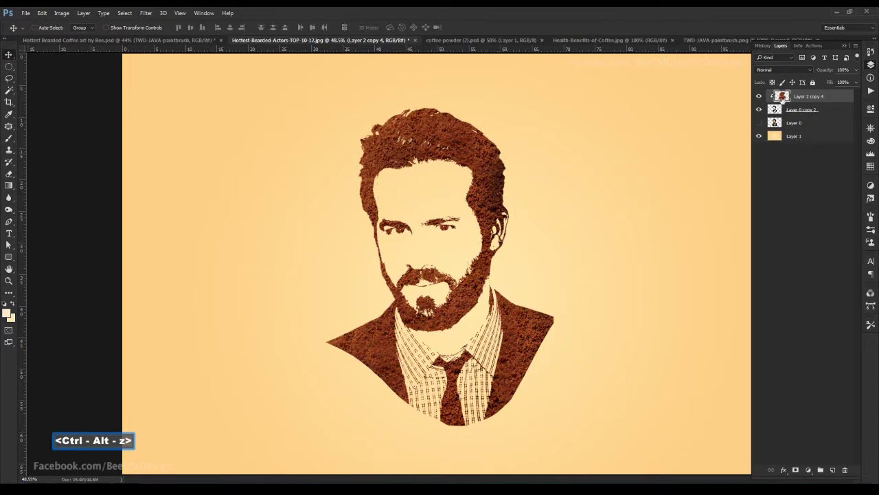
Darken the merged coffee texture with Levels, setting the input black point to 25 and the white point to 240
{"action": "key", "text": "ctrl+l"}
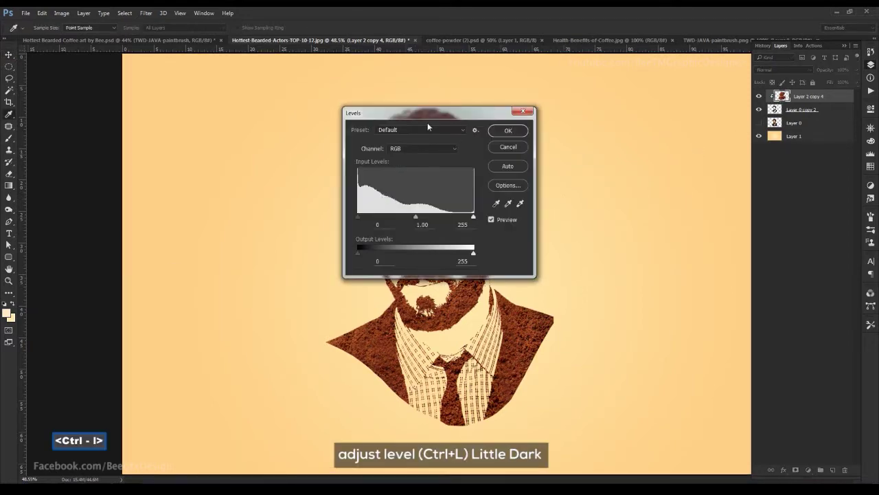
{"action": "left_click_drag", "start_coordinate": [443, 114], "coordinate": [651, 115]}
{"action": "left_click_drag", "start_coordinate": [566, 218], "coordinate": [578, 218]}
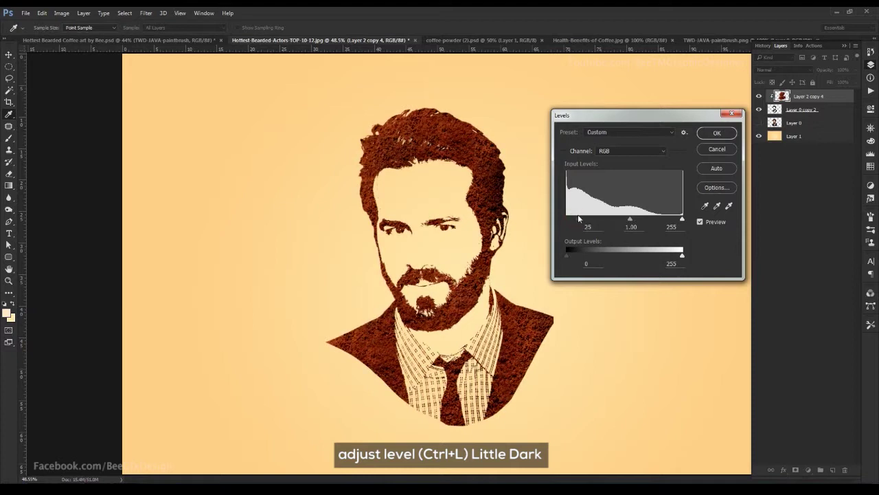
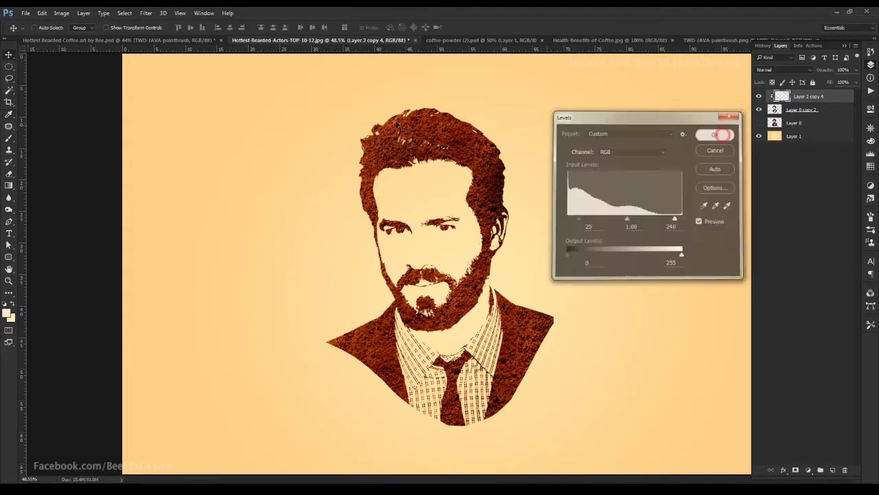
{"action": "scroll", "coordinate": [505, 206], "scroll_direction": "up", "scroll_amount": 3}
{"action": "scroll", "coordinate": [506, 210], "scroll_direction": "down", "scroll_amount": 1}
{"action": "scroll", "coordinate": [507, 209], "scroll_direction": "down", "scroll_amount": 1}
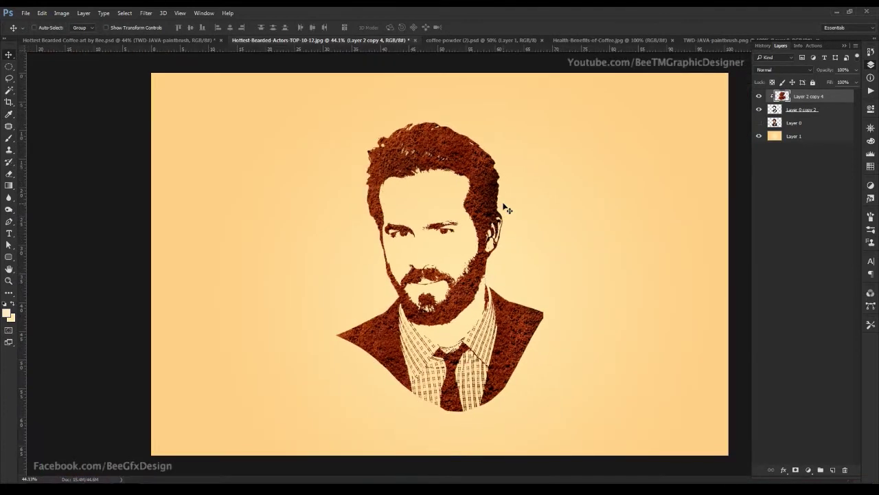
{"action": "key", "text": "v"}
{"action": "scroll", "coordinate": [489, 246], "scroll_direction": "down", "scroll_amount": 1}
{"action": "scroll", "coordinate": [489, 247], "scroll_direction": "up", "scroll_amount": 1}
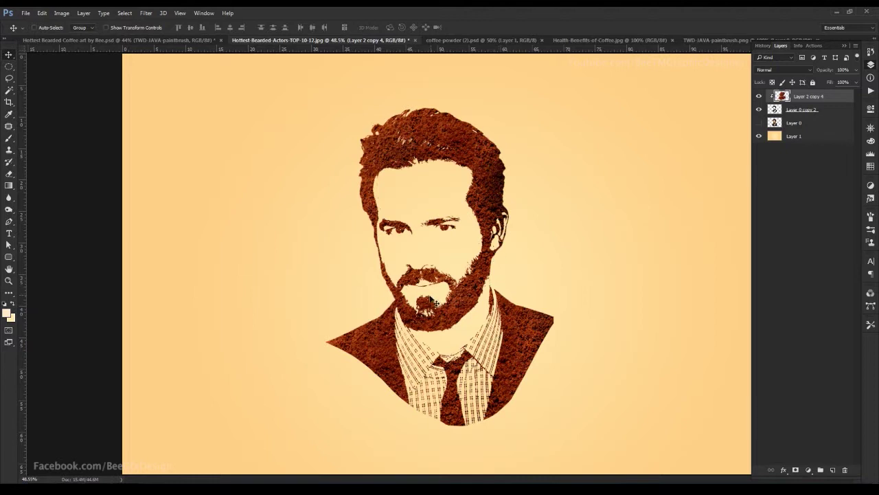
{"action": "scroll", "coordinate": [431, 301], "scroll_direction": "down", "scroll_amount": 1}
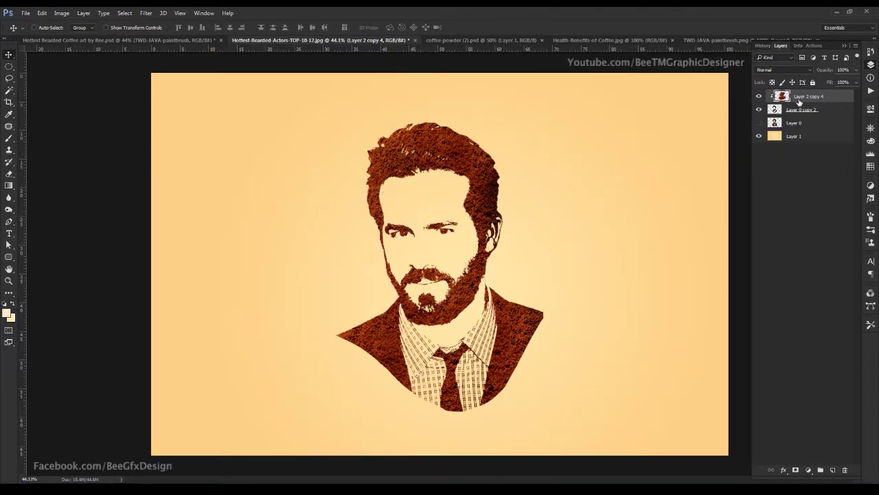
{"action": "left_click", "coordinate": [798, 112]}
{"action": "left_click", "coordinate": [816, 100]}
{"action": "left_click", "coordinate": [800, 112]}
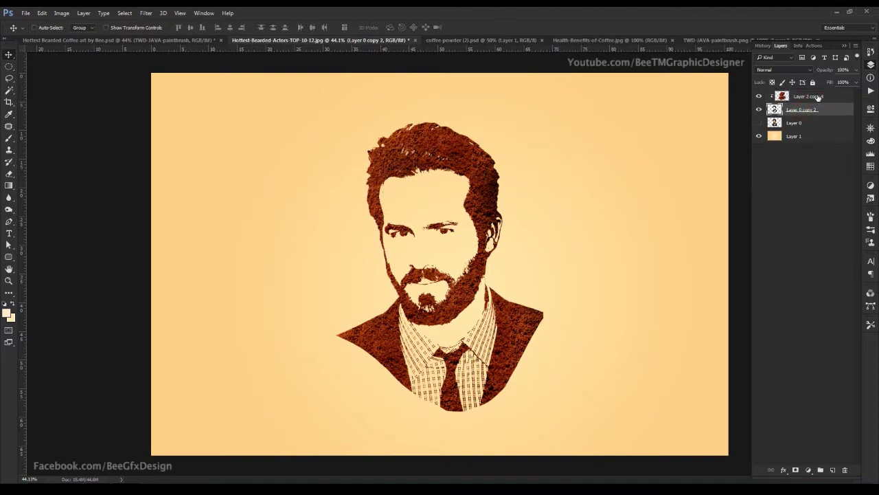
Add a new layer above Layer 2 copy 4 and load the Debris_Brush_Set_by_zigabooooo brush file for the Brush tool
{"action": "left_click", "coordinate": [817, 98]}
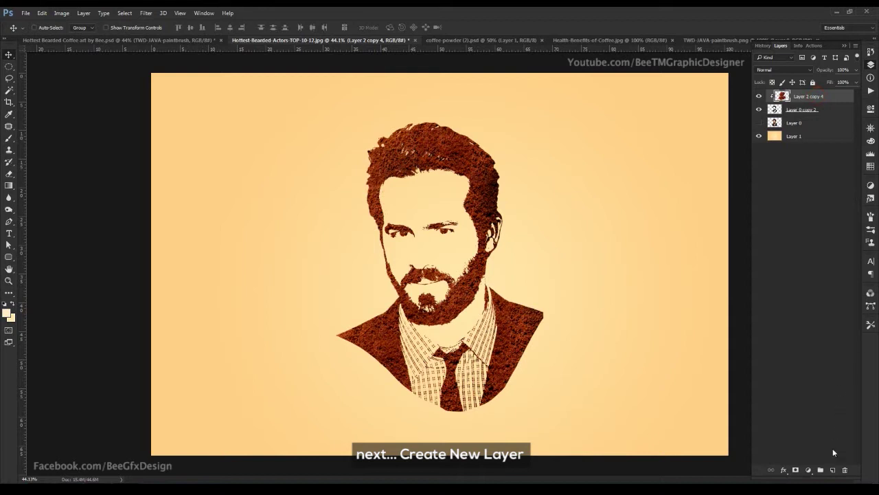
{"action": "left_click", "coordinate": [832, 471]}
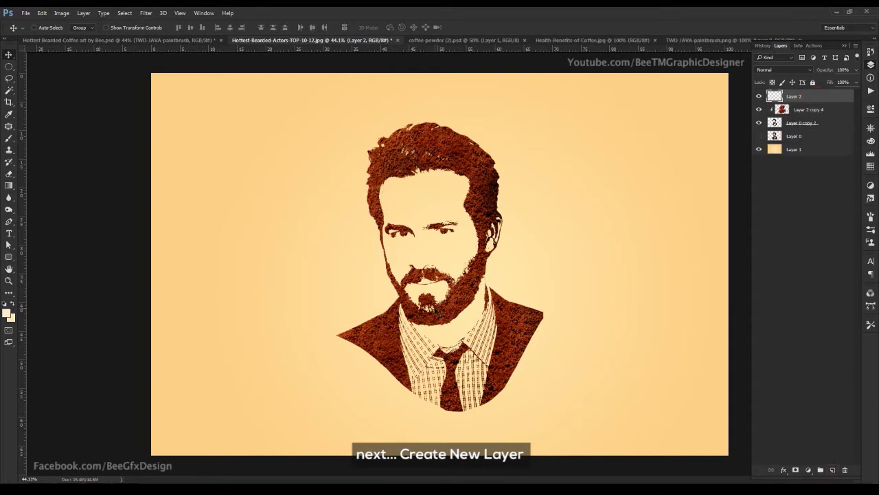
{"action": "key", "text": "b"}
{"action": "right_click", "coordinate": [337, 202]}
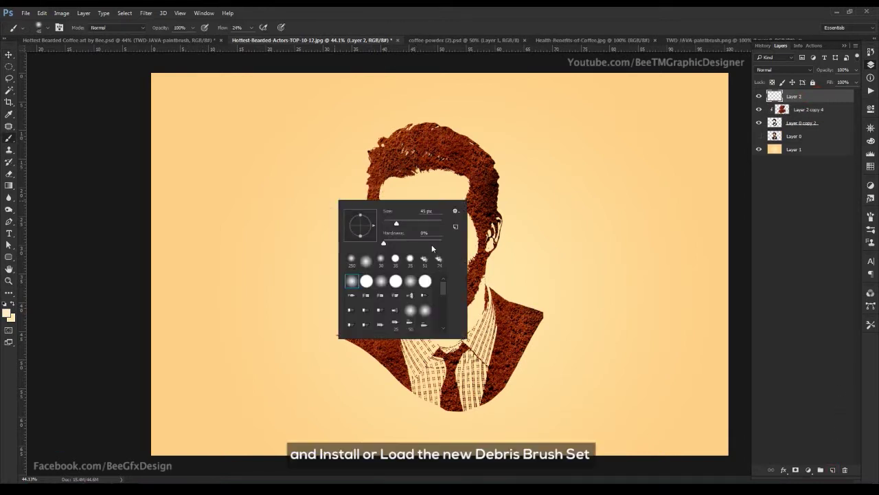
{"action": "left_click_drag", "start_coordinate": [443, 288], "coordinate": [443, 318]}
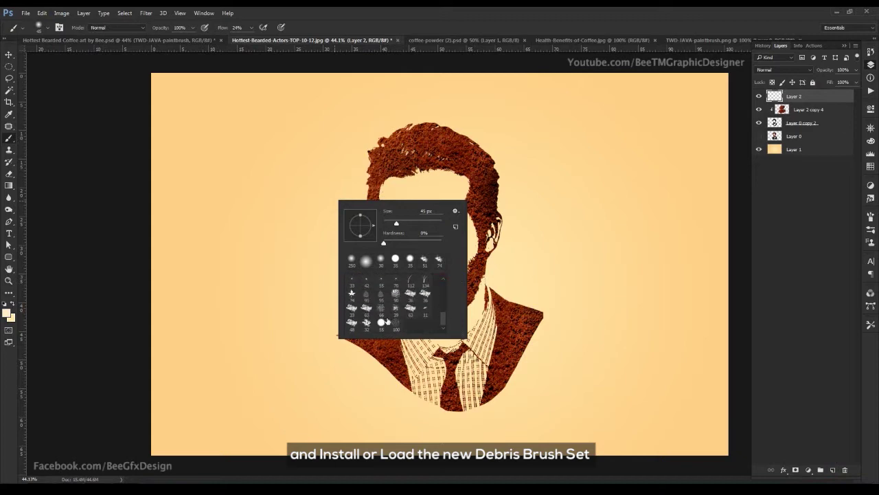
{"action": "left_click", "coordinate": [454, 212]}
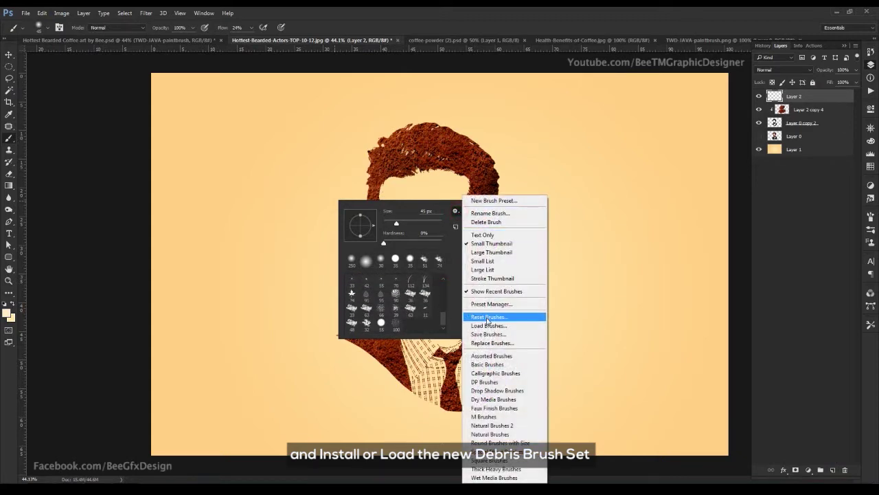
{"action": "left_click", "coordinate": [487, 325]}
{"action": "double_click", "coordinate": [191, 152]}
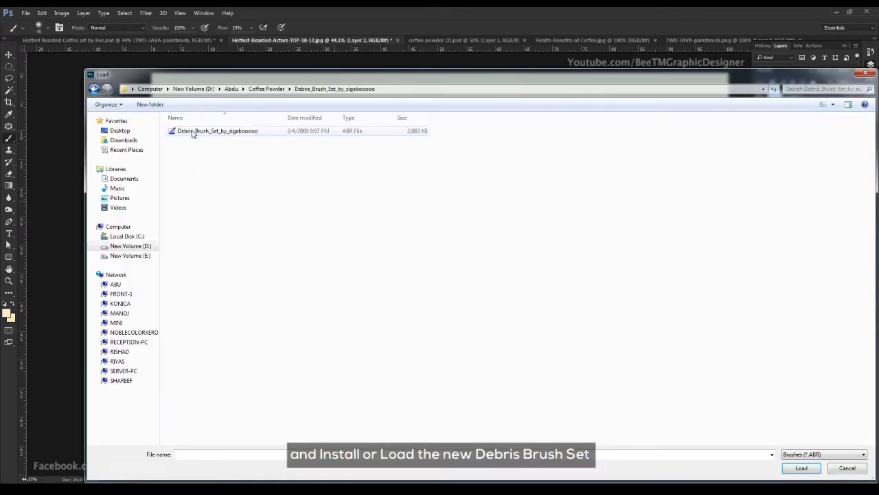
{"action": "double_click", "coordinate": [193, 131]}
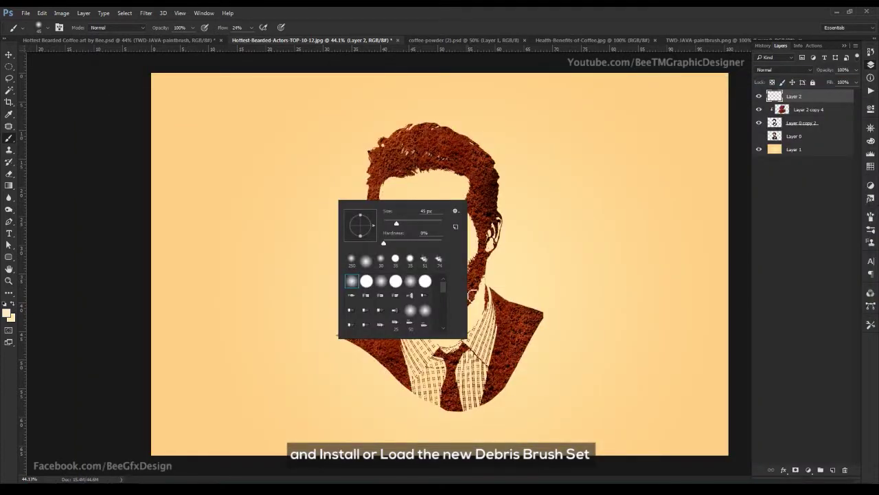
Choose the 2476 px debris brush at the end of the loaded set and reduce its size to 1500 px
{"action": "mouse_move", "coordinate": [444, 294]}
{"action": "left_mouse_down"}
{"action": "mouse_move", "coordinate": [433, 314]}
{"action": "mouse_move", "coordinate": [444, 336]}
{"action": "left_mouse_up"}
{"action": "left_click", "coordinate": [395, 327]}
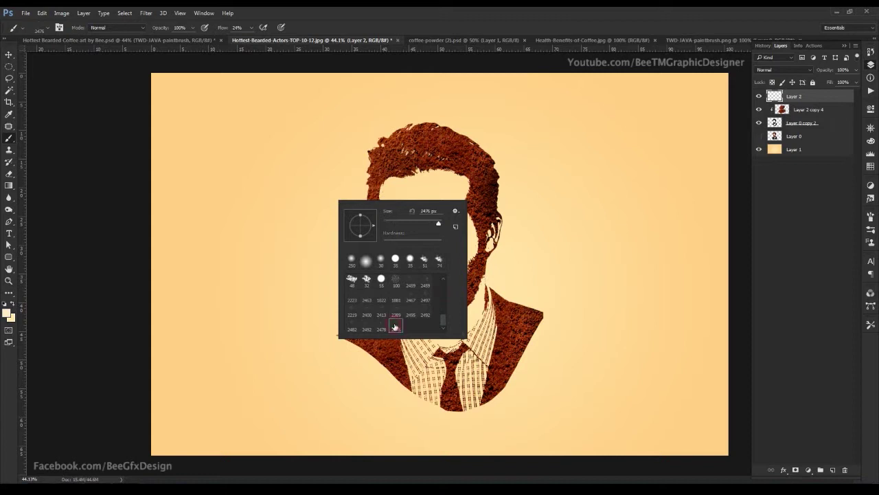
{"action": "left_click", "coordinate": [489, 12]}
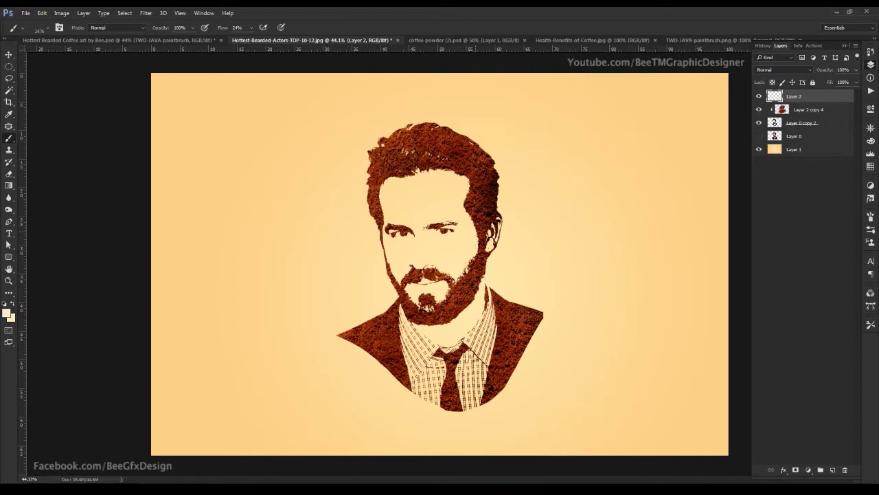
{"action": "key", "text": "bracketleft"}
{"action": "key", "text": "bracketleft"}
{"action": "key", "text": "bracketleft"}
{"action": "key", "text": "bracketleft"}
{"action": "key", "text": "bracketleft"}
{"action": "key", "text": "bracketleft"}
{"action": "key", "text": "bracketleft"}
{"action": "key", "text": "bracketleft"}
{"action": "key", "text": "bracketleft"}
Set the foreground colour to the coffee brown 752502 for the Brush tool
{"action": "left_click", "coordinate": [10, 316]}
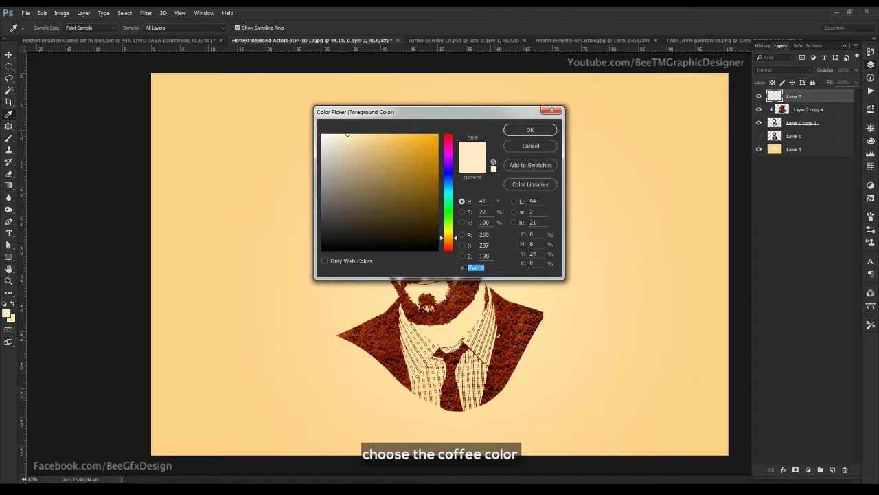
{"action": "left_click", "coordinate": [513, 313]}
{"action": "left_click_drag", "start_coordinate": [412, 170], "coordinate": [435, 197]}
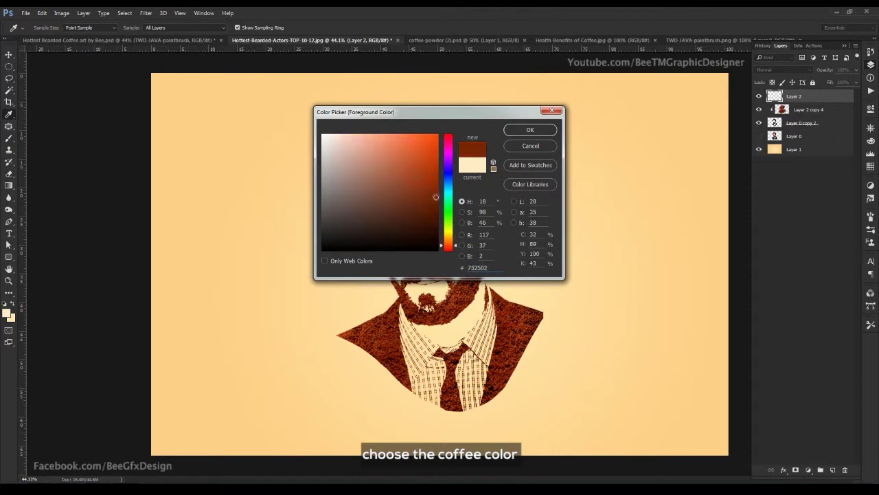
{"action": "left_click", "coordinate": [532, 130]}
{"action": "key", "text": "b"}
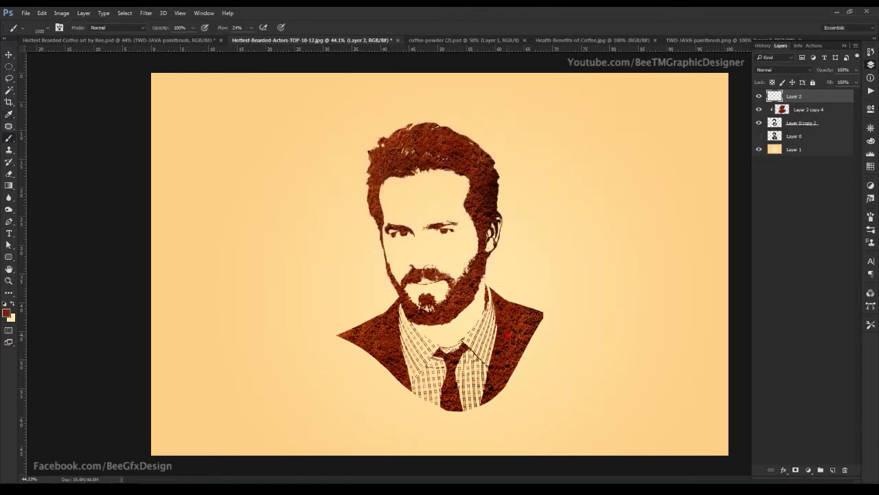
With the debris brush at 1100 px and 100% flow, stamp specks beside the ear and along both jacket edges
{"action": "key", "text": "bracketleft"}
{"action": "key", "text": "bracketleft"}
{"action": "key", "text": "bracketleft"}
{"action": "key", "text": "bracketleft"}
{"action": "key", "text": "ctrl+alt+z"}
{"action": "left_click", "coordinate": [251, 27]}
{"action": "left_click_drag", "start_coordinate": [256, 40], "coordinate": [323, 44]}
{"action": "left_click_drag", "start_coordinate": [512, 236], "coordinate": [505, 219]}
{"action": "left_click_drag", "start_coordinate": [542, 347], "coordinate": [515, 389]}
{"action": "left_click", "coordinate": [363, 351]}
Switch to a 2459 px debris brush and reduce its size to 1500 px
{"action": "right_click", "coordinate": [428, 294]}
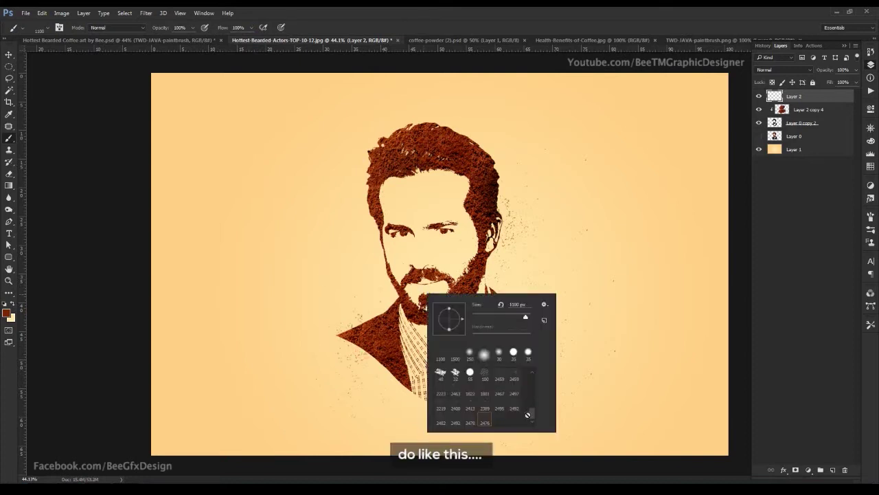
{"action": "left_click", "coordinate": [500, 378]}
{"action": "left_click", "coordinate": [588, 10]}
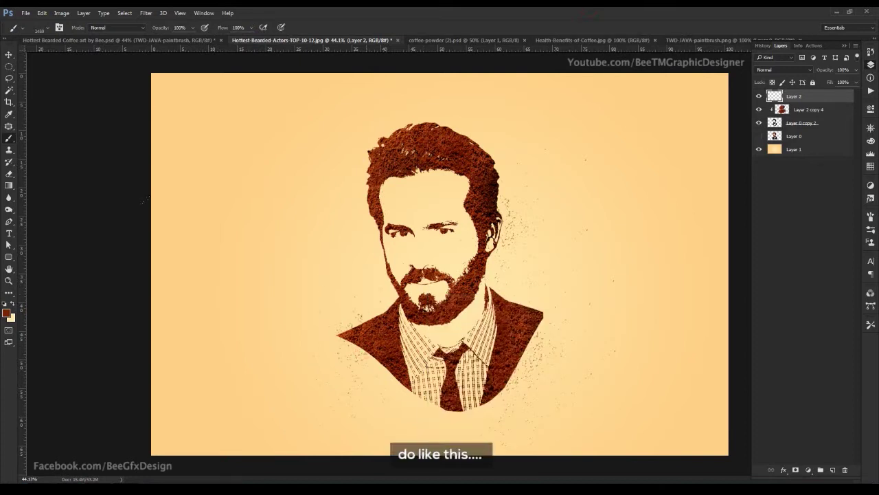
{"action": "key", "text": "bracketleft"}
{"action": "key", "text": "bracketleft"}
{"action": "key", "text": "bracketleft"}
{"action": "key", "text": "bracketleft"}
{"action": "key", "text": "bracketleft"}
{"action": "key", "text": "bracketleft"}
{"action": "key", "text": "bracketleft"}
{"action": "key", "text": "bracketleft"}
{"action": "key", "text": "bracketleft"}
{"action": "key", "text": "bracketleft"}
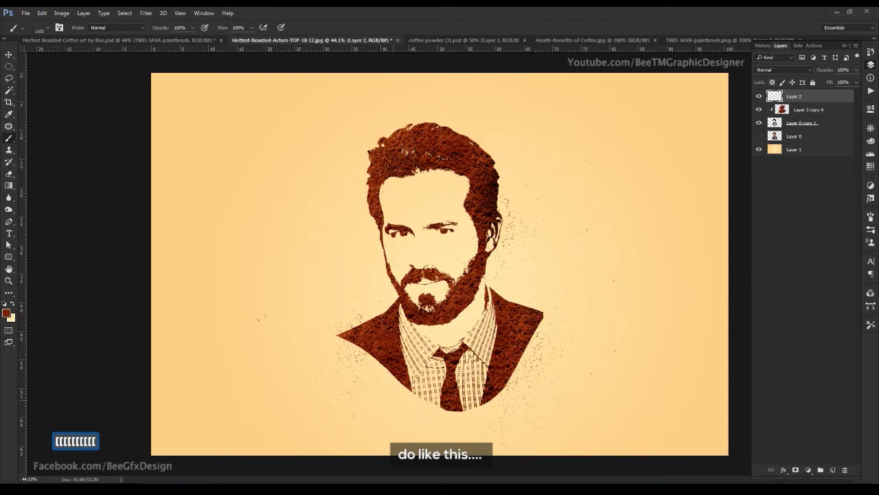
Stamp debris around the jacket's lower edge and undo the last two stamps
{"action": "left_click", "coordinate": [391, 399]}
{"action": "left_click", "coordinate": [450, 426]}
{"action": "left_click", "coordinate": [541, 427]}
{"action": "key", "text": "ctrl+alt+z"}
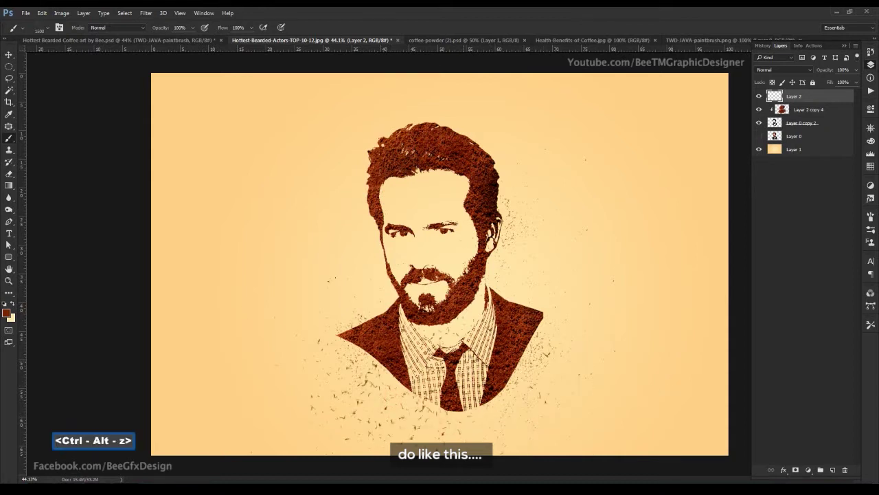
{"action": "key", "text": "ctrl+alt+z"}
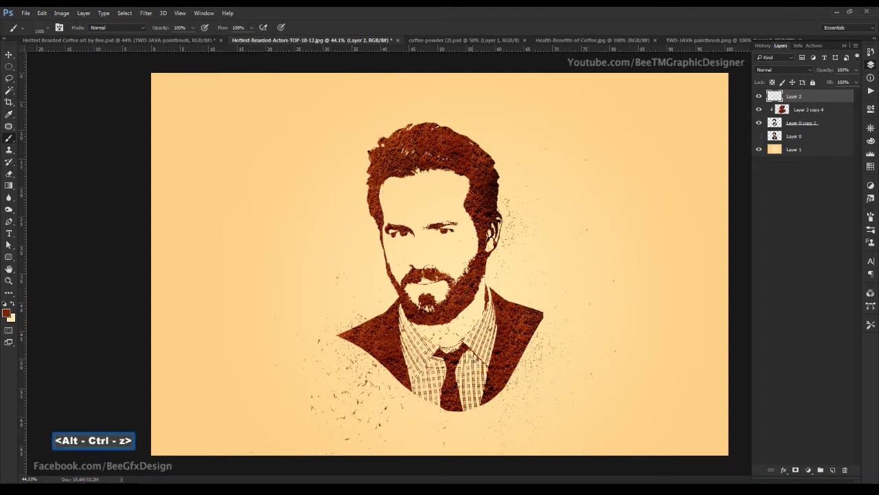
Reduce the debris brush to 700 px, stamp specks around the hair and beside the left cheek, and step back the last stamp
{"action": "key", "text": "bracketleft"}
{"action": "key", "text": "bracketleft"}
{"action": "key", "text": "bracketleft"}
{"action": "key", "text": "bracketleft"}
{"action": "key", "text": "bracketleft"}
{"action": "key", "text": "bracketleft"}
{"action": "key", "text": "bracketleft"}
{"action": "key", "text": "bracketleft"}
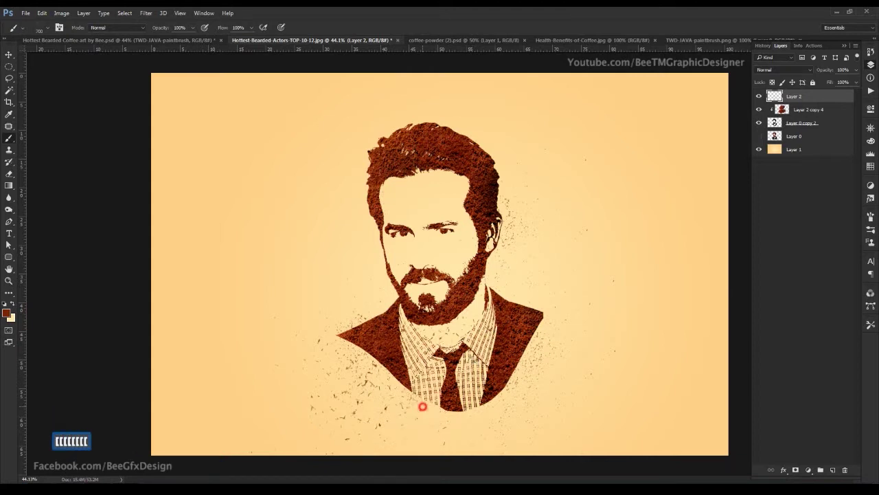
{"action": "left_click_drag", "start_coordinate": [370, 180], "coordinate": [400, 142]}
{"action": "left_click", "coordinate": [363, 241]}
{"action": "left_click", "coordinate": [393, 264]}
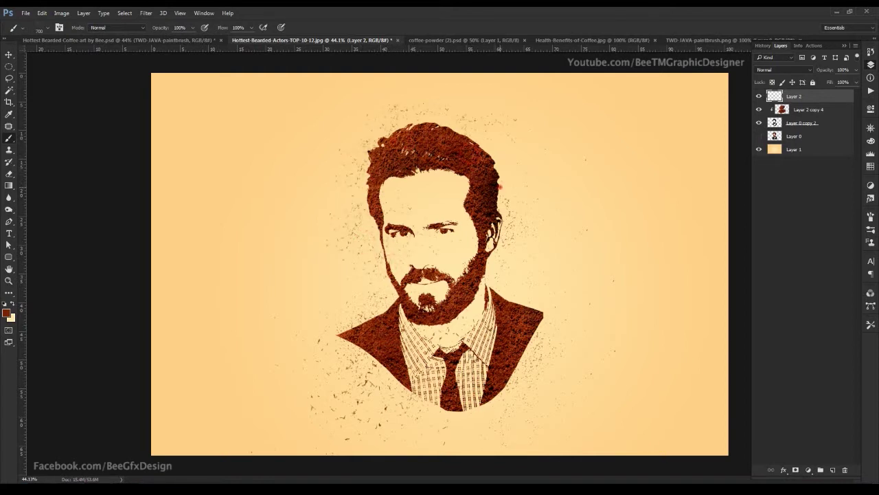
{"action": "key", "text": "ctrl+alt+z"}
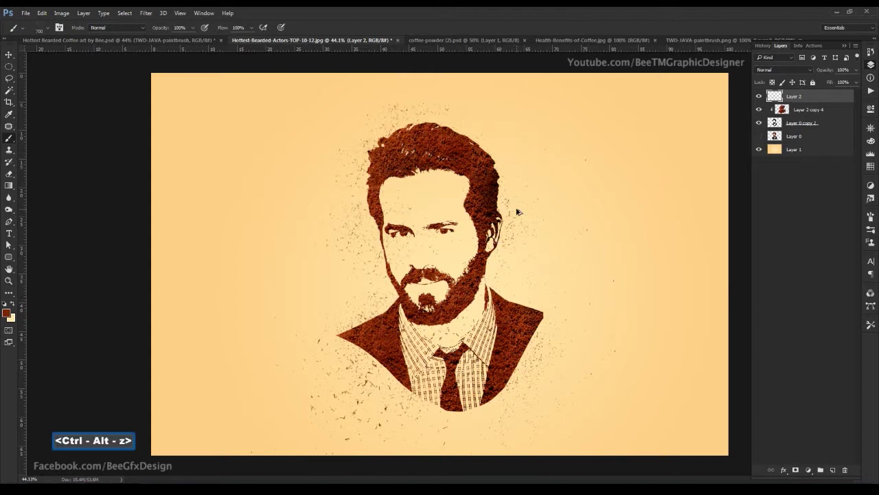
Change the debris brush's angle and stamp specks beside the ear, the neck and the right shoulder
{"action": "right_click", "coordinate": [517, 208]}
{"action": "left_click", "coordinate": [555, 232]}
{"action": "left_click", "coordinate": [561, 9]}
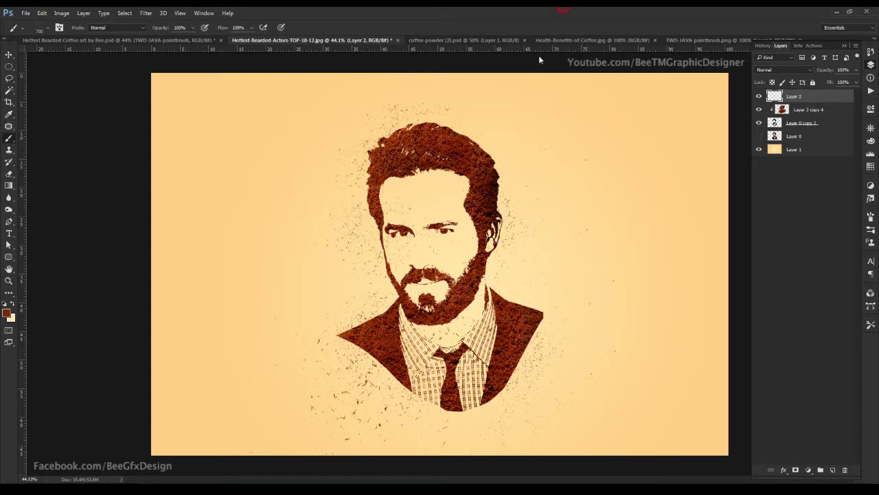
{"action": "left_click", "coordinate": [514, 198]}
{"action": "left_click", "coordinate": [518, 282]}
{"action": "left_click", "coordinate": [563, 312]}
Switch to the 2497 px debris brush and reduce its size to 1600 px
{"action": "right_click", "coordinate": [563, 312]}
{"action": "left_click", "coordinate": [603, 399]}
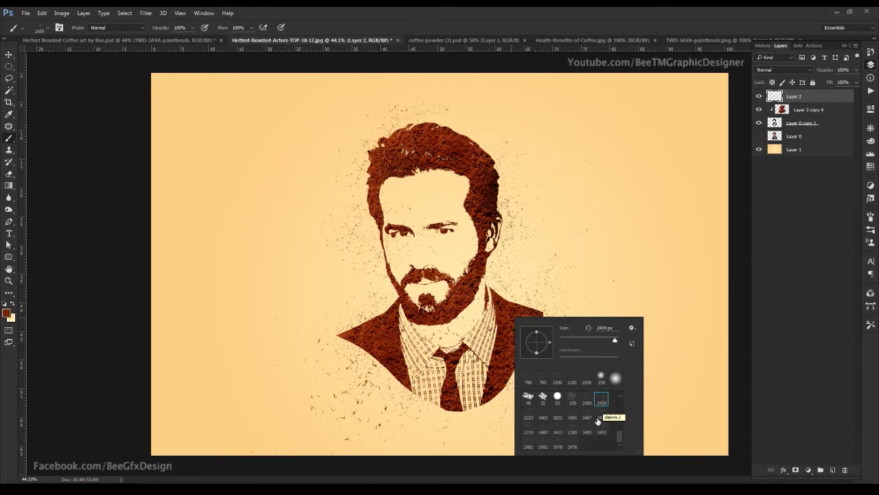
{"action": "left_click", "coordinate": [602, 418]}
{"action": "left_click", "coordinate": [544, 10]}
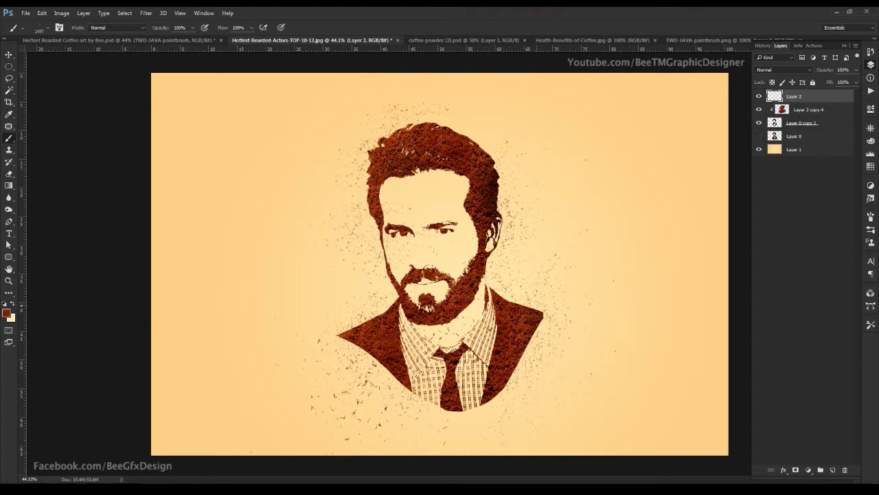
{"action": "key", "text": "bracketleft"}
{"action": "key", "text": "bracketleft"}
{"action": "key", "text": "bracketleft"}
{"action": "key", "text": "bracketleft"}
{"action": "key", "text": "bracketleft"}
{"action": "key", "text": "bracketleft"}
{"action": "key", "text": "bracketleft"}
{"action": "key", "text": "bracketleft"}
{"action": "key", "text": "bracketleft"}
{"action": "key", "text": "bracketleft"}
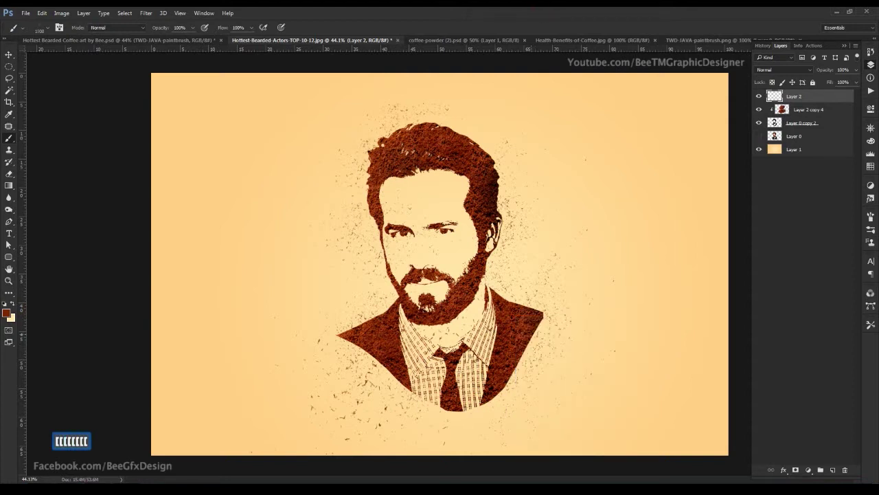
Stamp debris beside the right jacket edge, then cover the area below the jacket and tie with the brush at 1300 px
{"action": "left_click", "coordinate": [534, 368]}
{"action": "key", "text": "bracketleft"}
{"action": "key", "text": "bracketleft"}
{"action": "key", "text": "bracketleft"}
{"action": "left_click", "coordinate": [502, 414]}
{"action": "left_click", "coordinate": [461, 417]}
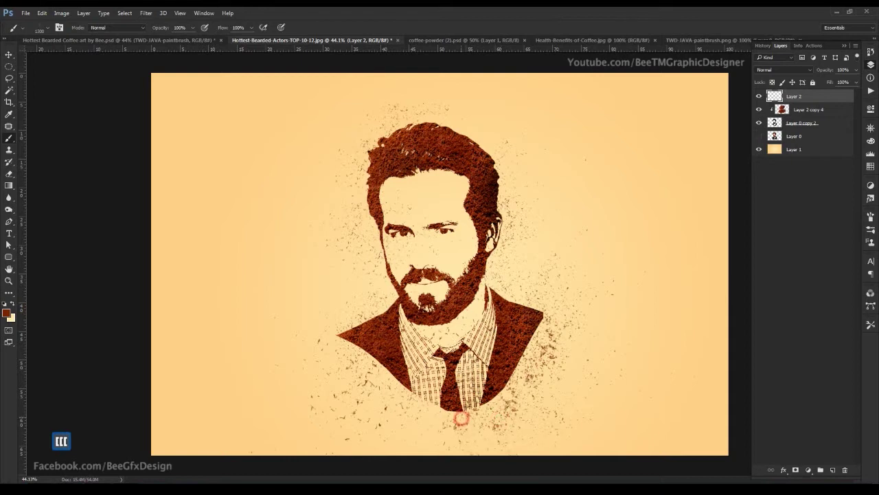
Rotate the debris brush's tip and stamp denser specks along the left jacket edge, below the shirt and beside the beard
{"action": "right_click", "coordinate": [447, 337]}
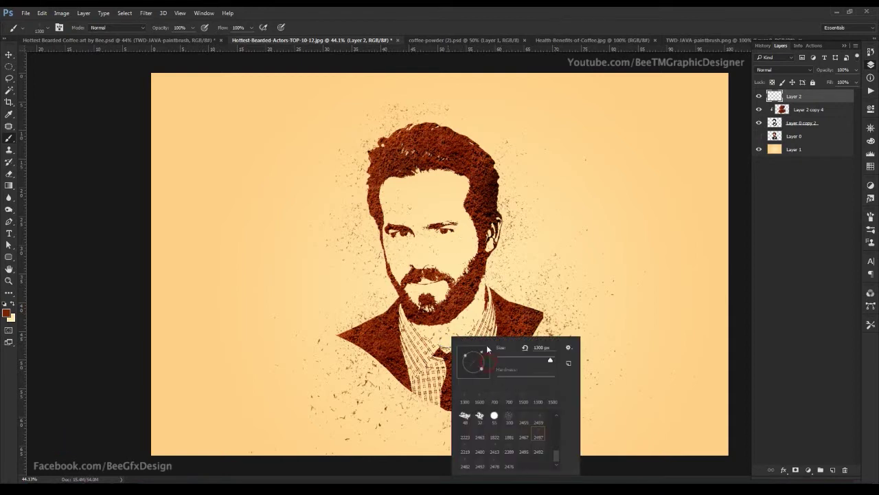
{"action": "left_click", "coordinate": [508, 10]}
{"action": "left_click", "coordinate": [346, 343]}
{"action": "left_click", "coordinate": [382, 365]}
{"action": "left_click", "coordinate": [418, 395]}
{"action": "left_click", "coordinate": [445, 417]}
{"action": "left_click", "coordinate": [404, 311]}
{"action": "left_click", "coordinate": [385, 281]}
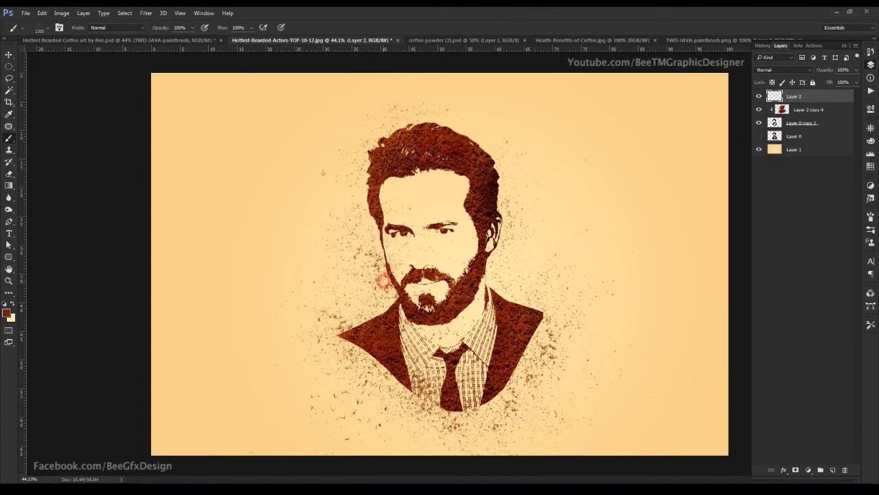
Stamp more debris around the hair and ear, beside the neck, and down the right shoulder and jacket edge
{"action": "left_click", "coordinate": [365, 204]}
{"action": "left_click", "coordinate": [490, 137]}
{"action": "left_click", "coordinate": [527, 197]}
{"action": "left_click", "coordinate": [522, 278]}
{"action": "left_click", "coordinate": [512, 310]}
{"action": "left_click", "coordinate": [564, 332]}
{"action": "left_click", "coordinate": [528, 354]}
{"action": "left_click", "coordinate": [512, 401]}
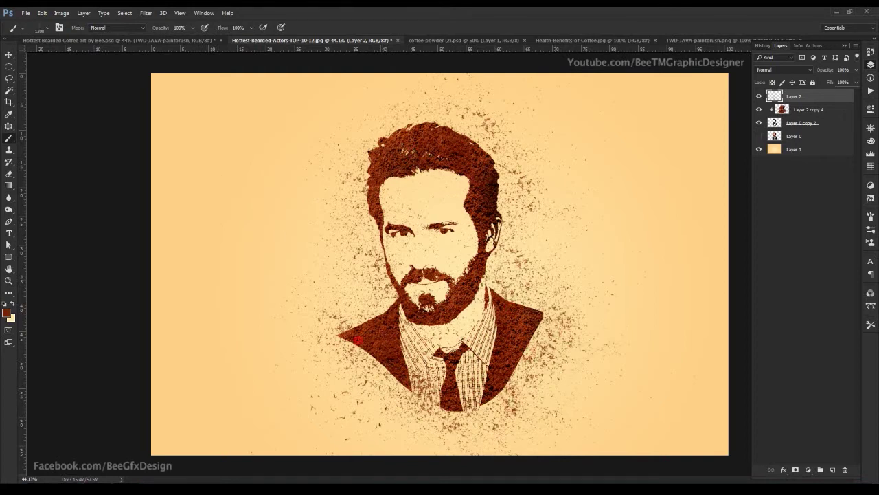
{"action": "left_click", "coordinate": [9, 65]}
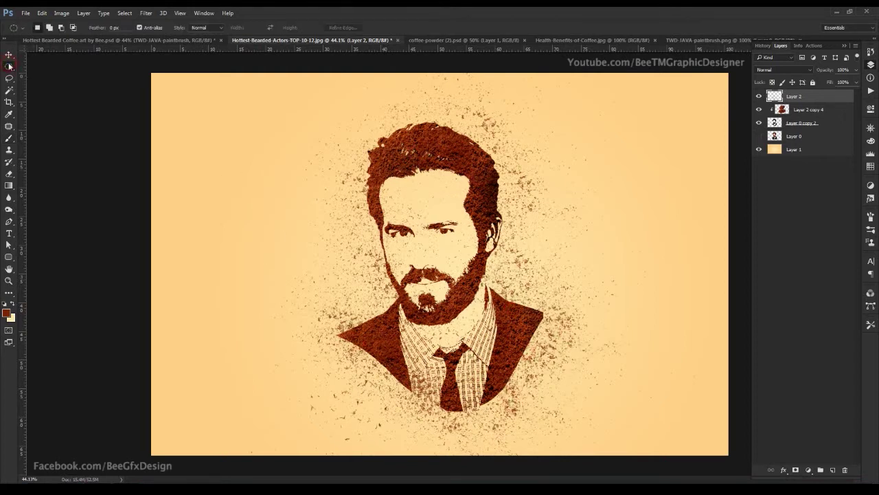
{"action": "scroll", "coordinate": [364, 371], "scroll_direction": "up", "scroll_amount": 1}
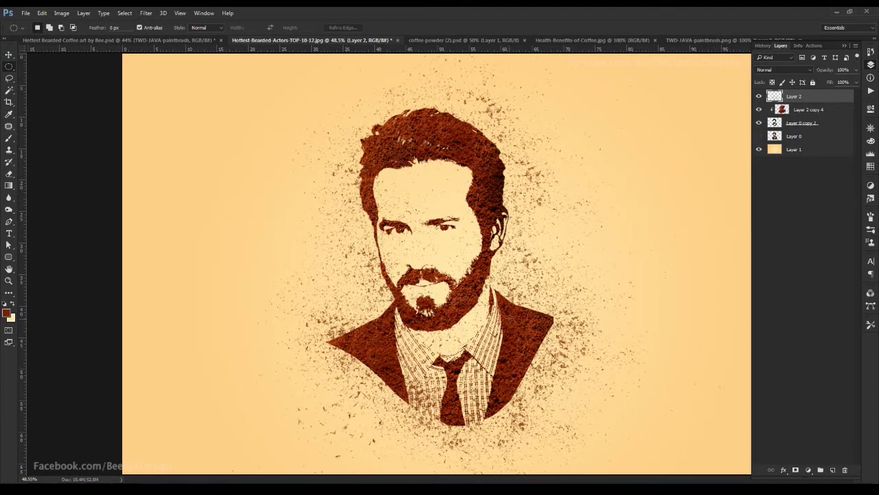
{"action": "key", "text": "b"}
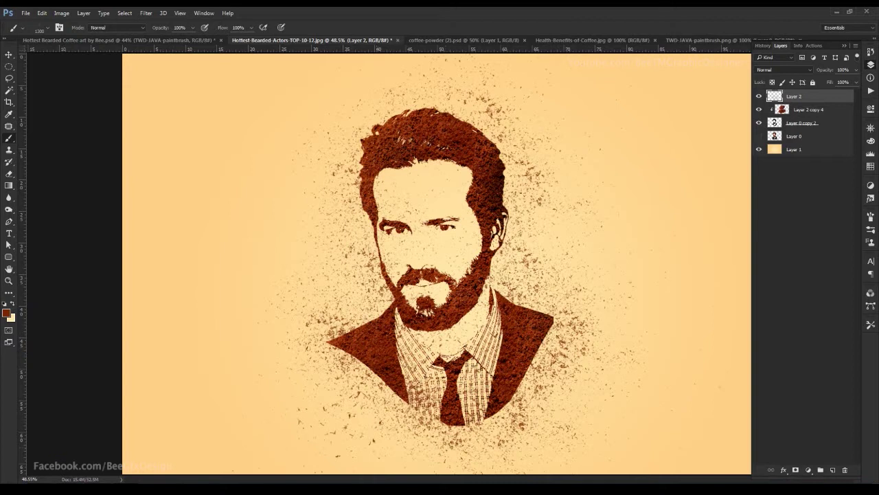
{"action": "key", "text": "bracketleft"}
{"action": "key", "text": "bracketleft"}
{"action": "key", "text": "bracketleft"}
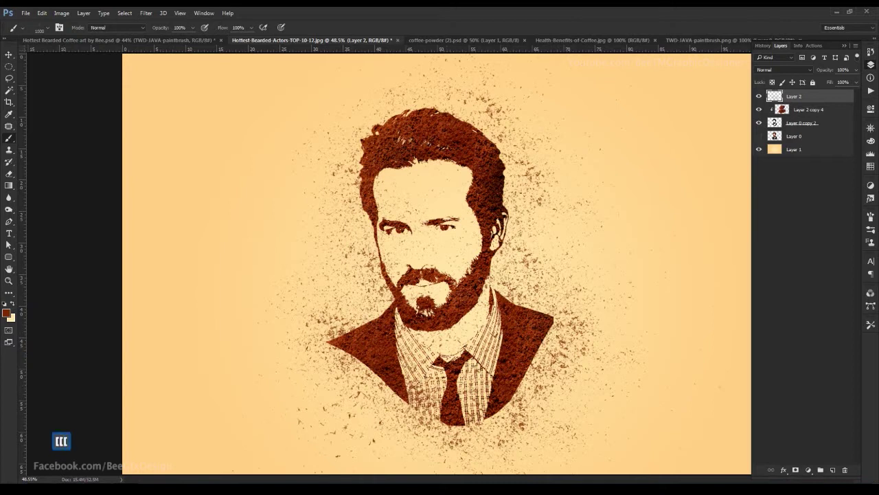
Add a new layer above Layer 2, pick another debris brush and reduce its size to 1200 px
{"action": "left_click", "coordinate": [832, 469]}
{"action": "right_click", "coordinate": [401, 417]}
{"action": "left_click", "coordinate": [418, 454]}
{"action": "left_click", "coordinate": [503, 10]}
{"action": "key", "text": "bracketleft"}
{"action": "key", "text": "bracketleft"}
{"action": "key", "text": "bracketleft"}
{"action": "key", "text": "bracketleft"}
{"action": "key", "text": "bracketleft"}
{"action": "key", "text": "bracketleft"}
{"action": "key", "text": "bracketleft"}
{"action": "key", "text": "bracketleft"}
{"action": "key", "text": "bracketleft"}
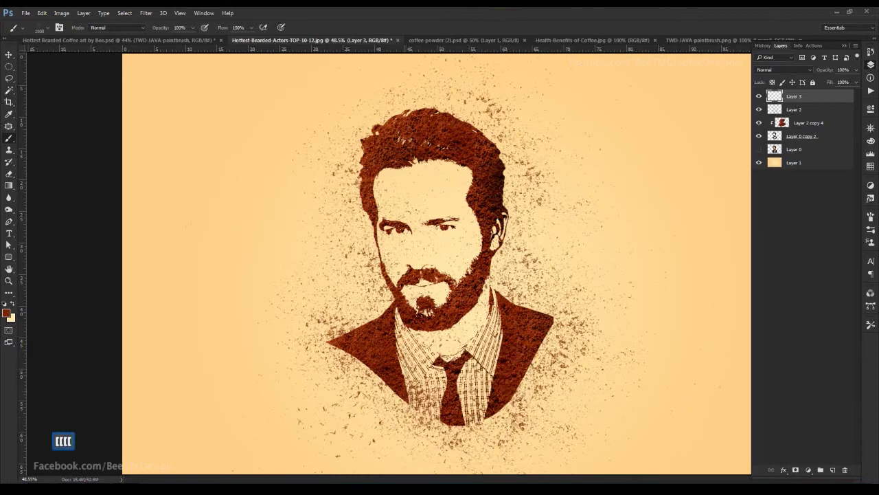
{"action": "key", "text": "bracketleft"}
{"action": "key", "text": "bracketleft"}
Stamp larger debris on Layer 3 beside the left cheek, next to the neck and above the hair
{"action": "left_click", "coordinate": [325, 277]}
{"action": "scroll", "coordinate": [200, 138], "scroll_direction": "down", "scroll_amount": 3}
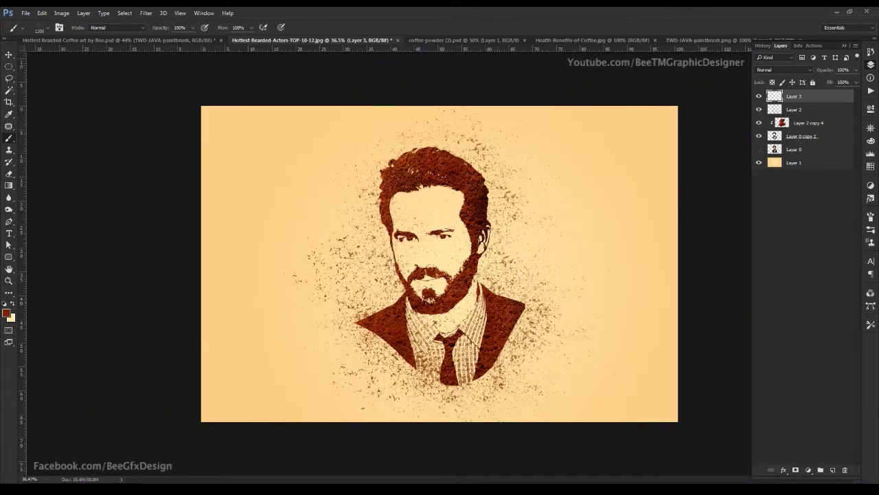
{"action": "left_click", "coordinate": [513, 259]}
{"action": "left_click", "coordinate": [396, 154]}
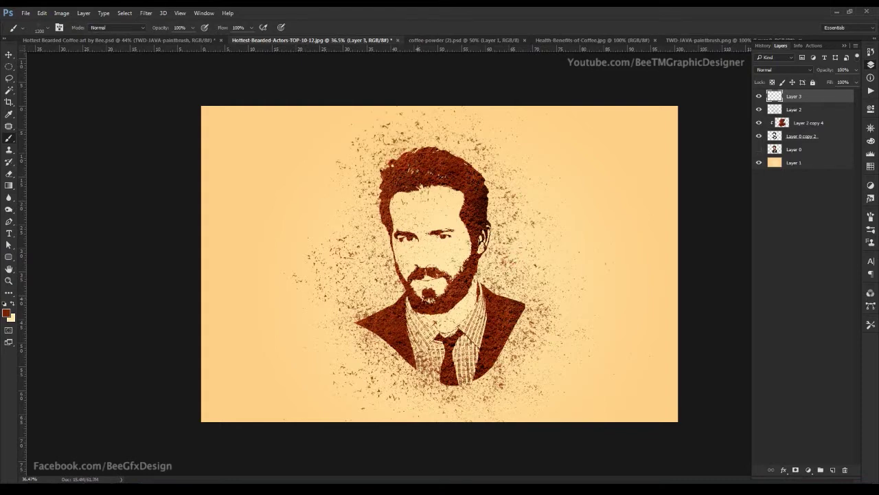
Undo the latest large debris stamps on Layer 3
{"action": "key", "text": "ctrl+z"}
{"action": "scroll", "coordinate": [391, 307], "scroll_direction": "up", "scroll_amount": 2}
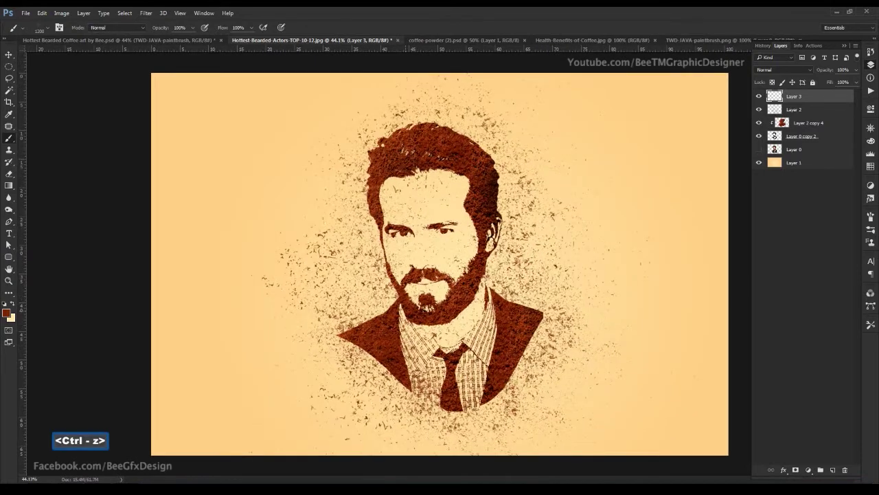
{"action": "key", "text": "ctrl+alt+z"}
{"action": "key", "text": "ctrl+alt+z"}
{"action": "key", "text": "ctrl+alt+z"}
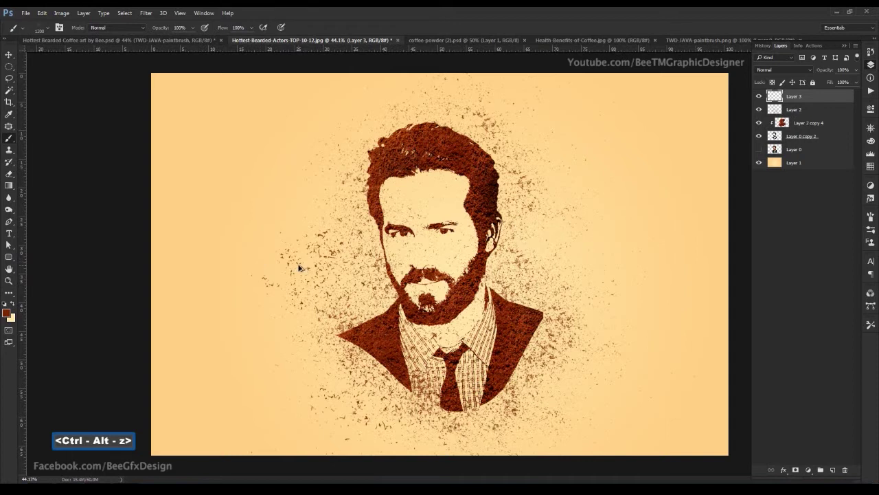
Stamp debris on Layer 3 beside the left cheek, to the right of the ear and along the right jacket edge
{"action": "left_click", "coordinate": [382, 243]}
{"action": "left_click", "coordinate": [537, 247]}
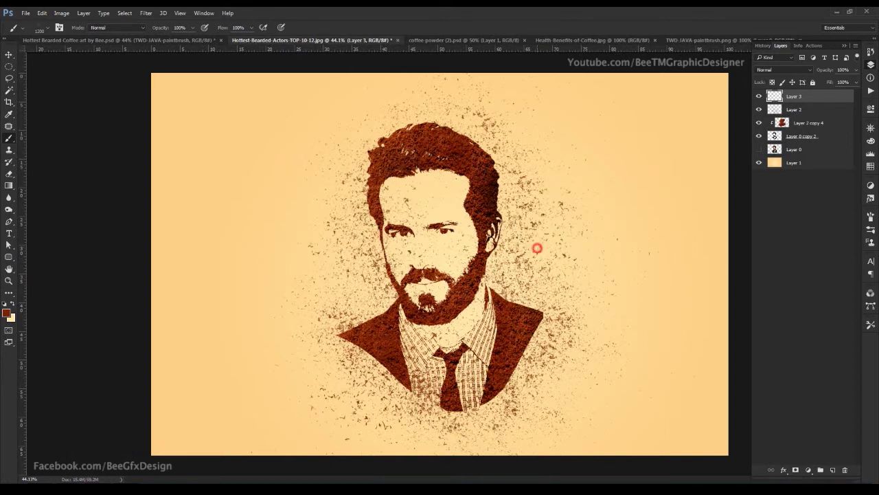
{"action": "left_click", "coordinate": [552, 373]}
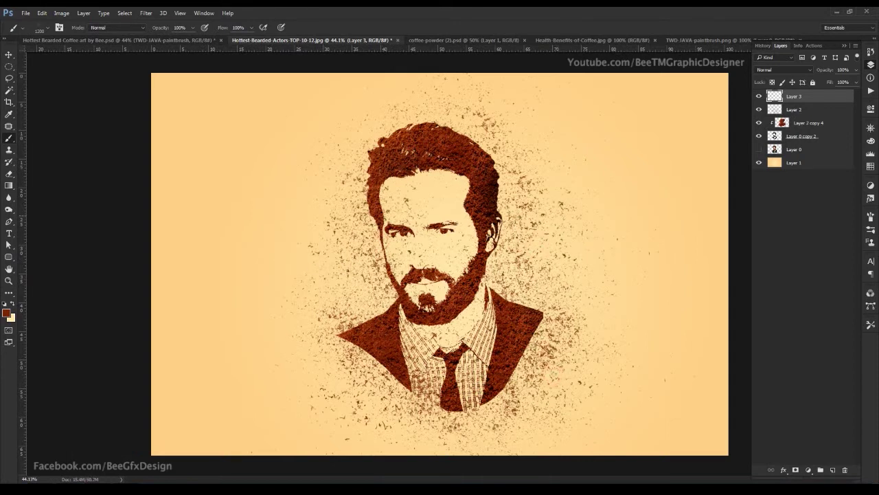
Merge the two debris layers, Layer 2 and Layer 3, into one layer
{"action": "left_click", "coordinate": [10, 55]}
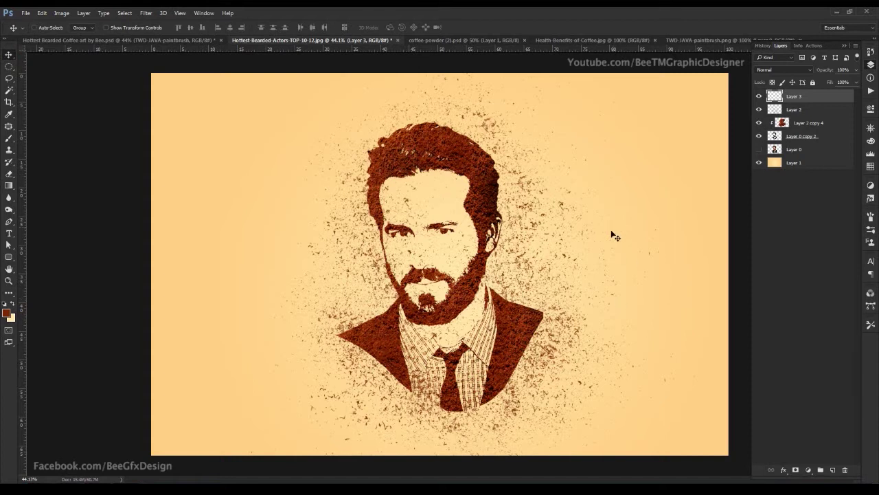
{"action": "left_click", "coordinate": [815, 110], "text": "shift"}
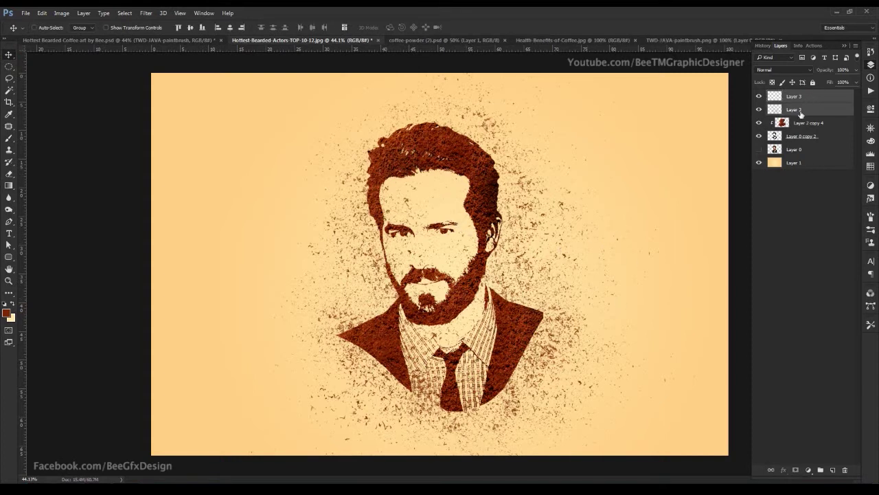
{"action": "key", "text": "ctrl+e"}
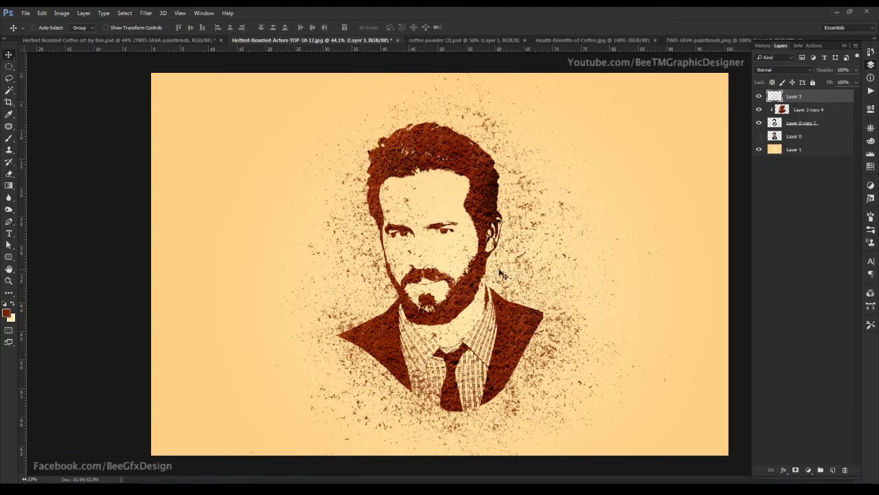
Lasso the face, neck and shirt interior on Layer 3, delete the debris specks inside it and deselect
{"action": "key", "text": "l"}
{"action": "scroll", "coordinate": [481, 282], "scroll_direction": "up", "scroll_amount": 2}
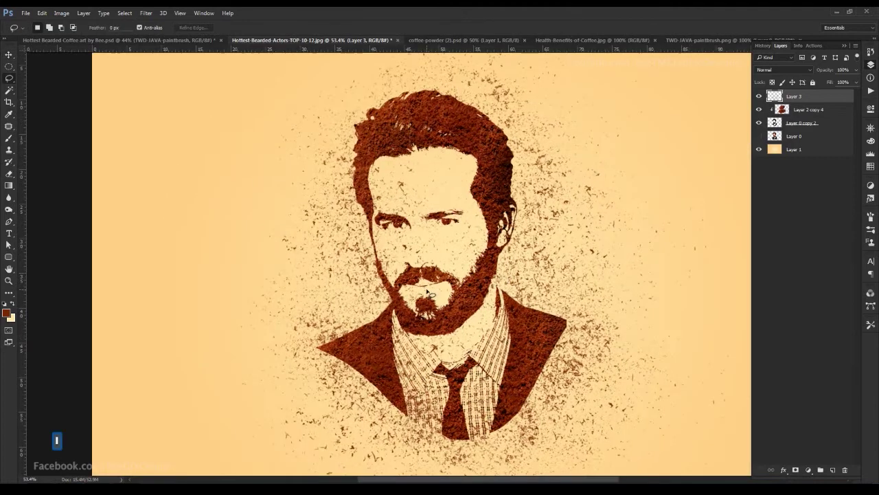
{"action": "mouse_move", "coordinate": [379, 136]}
{"action": "left_mouse_down"}
{"action": "mouse_move", "coordinate": [364, 191]}
{"action": "mouse_move", "coordinate": [371, 236]}
{"action": "mouse_move", "coordinate": [401, 307]}
{"action": "mouse_move", "coordinate": [390, 332]}
{"action": "mouse_move", "coordinate": [407, 425]}
{"action": "mouse_move", "coordinate": [480, 464]}
{"action": "mouse_move", "coordinate": [537, 352]}
{"action": "mouse_move", "coordinate": [501, 245]}
{"action": "mouse_move", "coordinate": [428, 114]}
{"action": "mouse_move", "coordinate": [378, 136]}
{"action": "left_mouse_up"}
{"action": "scroll", "coordinate": [460, 354], "scroll_direction": "up", "scroll_amount": 2}
{"action": "key", "text": "space"}
{"action": "left_click_drag", "start_coordinate": [473, 340], "coordinate": [445, 198]}
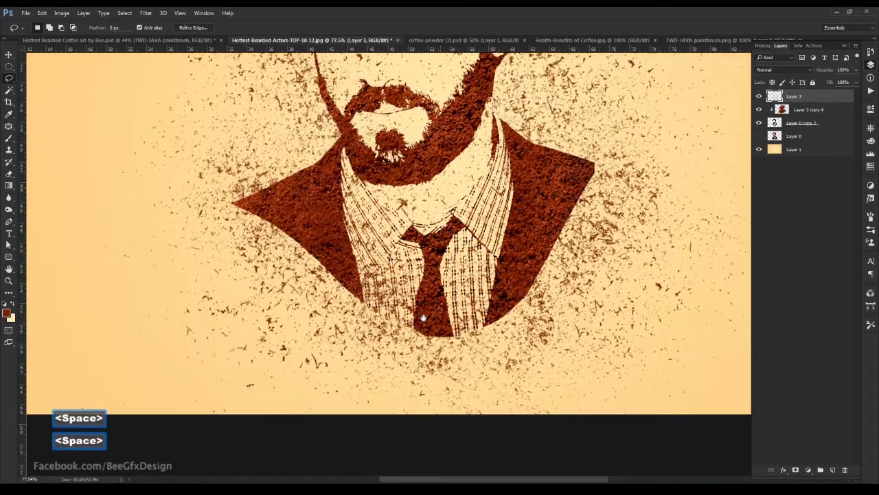
{"action": "scroll", "coordinate": [422, 323], "scroll_direction": "up", "scroll_amount": 5}
{"action": "mouse_move", "coordinate": [506, 361]}
{"action": "left_mouse_down"}
{"action": "mouse_move", "coordinate": [607, 336]}
{"action": "mouse_move", "coordinate": [543, 386]}
{"action": "mouse_move", "coordinate": [474, 377]}
{"action": "mouse_move", "coordinate": [500, 368]}
{"action": "left_mouse_up"}
{"action": "left_click_drag", "start_coordinate": [604, 325], "coordinate": [609, 368]}
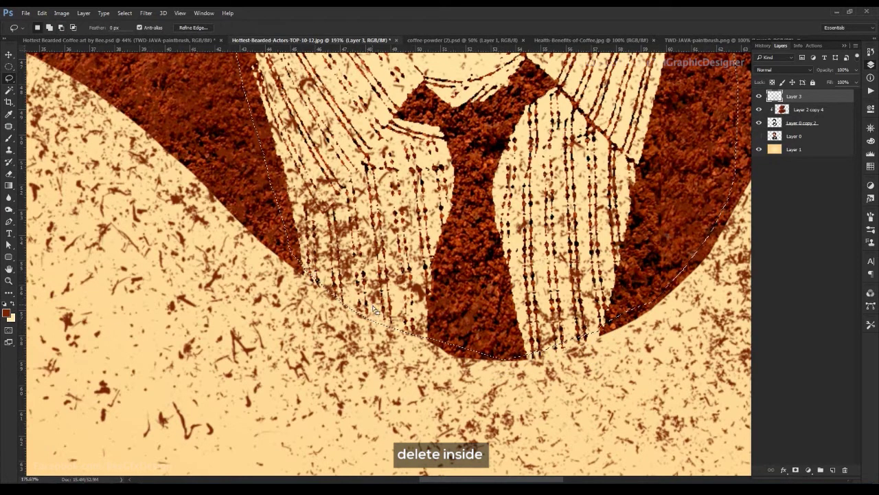
{"action": "scroll", "coordinate": [317, 277], "scroll_direction": "down", "scroll_amount": 5}
{"action": "left_click_drag", "start_coordinate": [390, 188], "coordinate": [407, 237]}
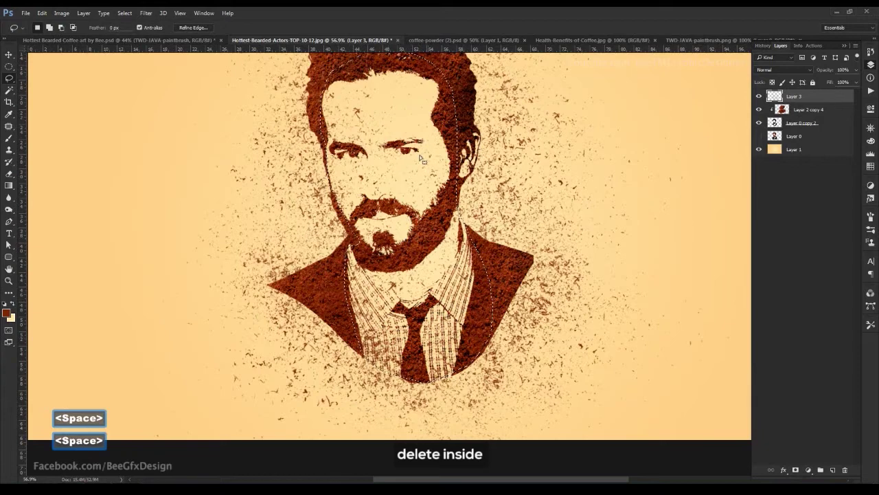
{"action": "key", "text": "Delete"}
{"action": "key", "text": "ctrl+d"}
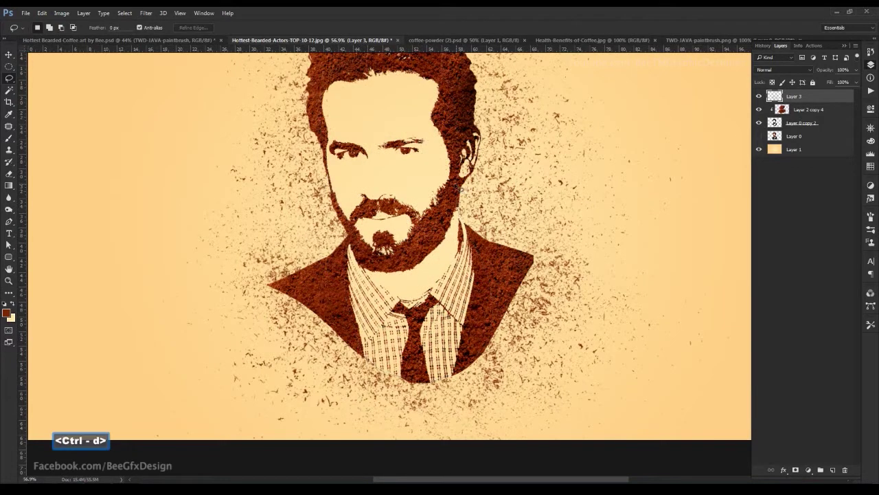
Examine the cleared face and shirt and the debris spread around the whole portrait
{"action": "key", "text": "v"}
{"action": "scroll", "coordinate": [383, 188], "scroll_direction": "down", "scroll_amount": 1}
{"action": "scroll", "coordinate": [439, 261], "scroll_direction": "up", "scroll_amount": 3}
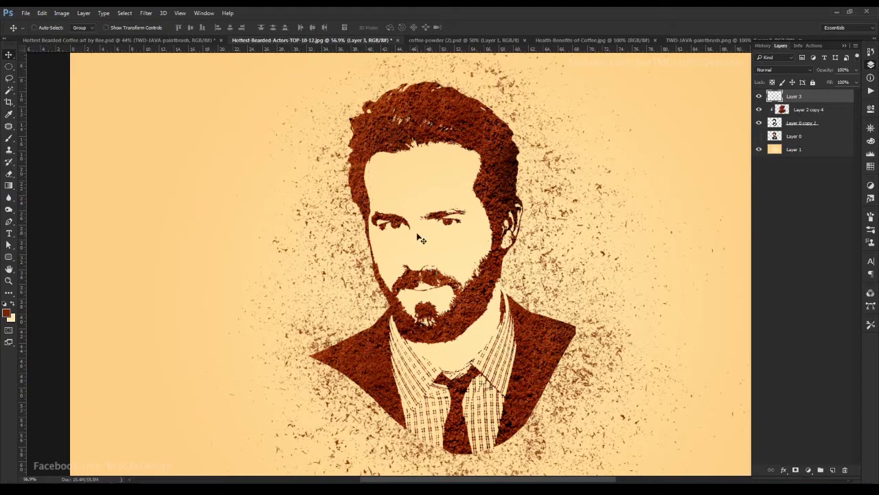
{"action": "scroll", "coordinate": [422, 238], "scroll_direction": "up", "scroll_amount": 1}
{"action": "scroll", "coordinate": [376, 187], "scroll_direction": "up", "scroll_amount": 1}
{"action": "scroll", "coordinate": [371, 147], "scroll_direction": "down", "scroll_amount": 1}
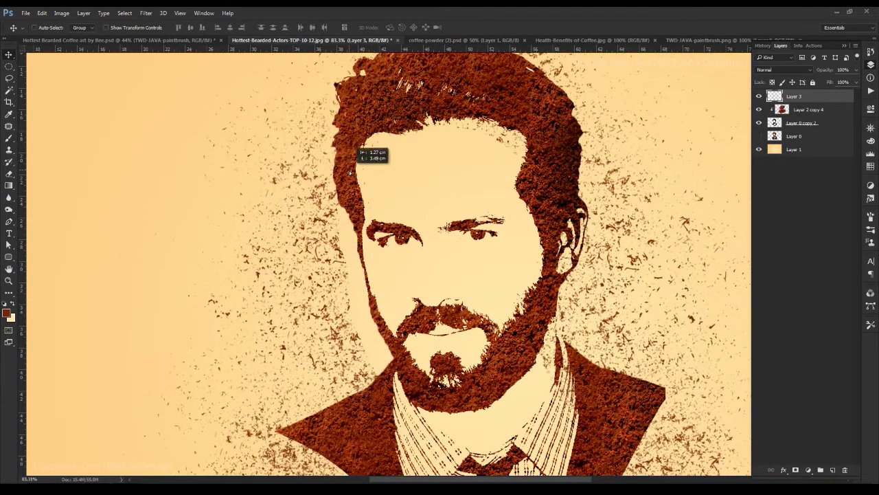
{"action": "key", "text": "ctrl+z"}
{"action": "scroll", "coordinate": [449, 232], "scroll_direction": "down", "scroll_amount": 1}
{"action": "scroll", "coordinate": [471, 244], "scroll_direction": "down", "scroll_amount": 4}
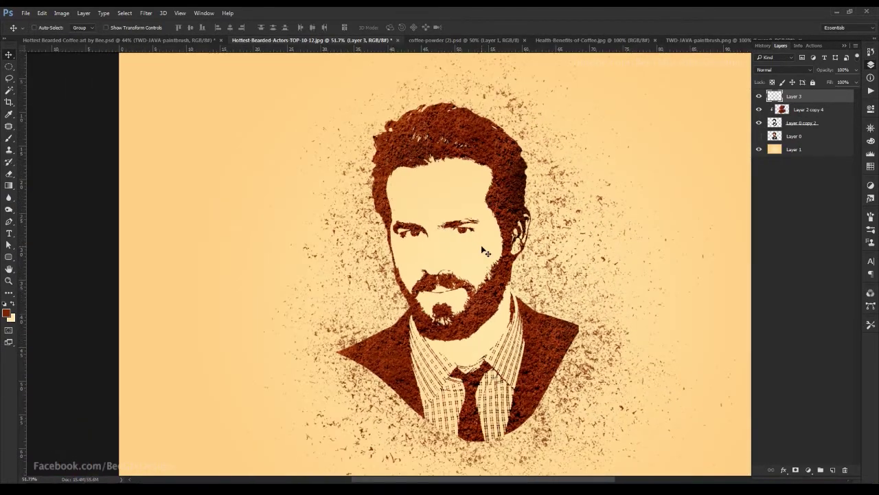
{"action": "scroll", "coordinate": [492, 253], "scroll_direction": "up", "scroll_amount": 3}
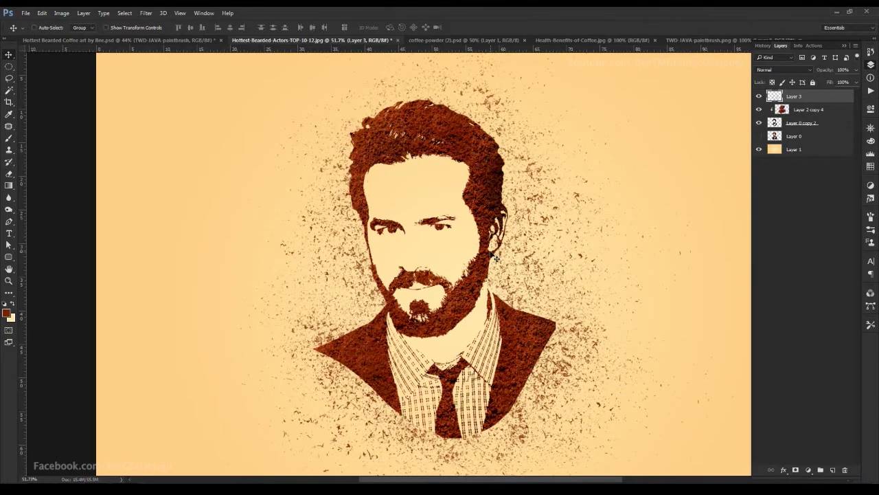
{"action": "scroll", "coordinate": [489, 259], "scroll_direction": "down", "scroll_amount": 1}
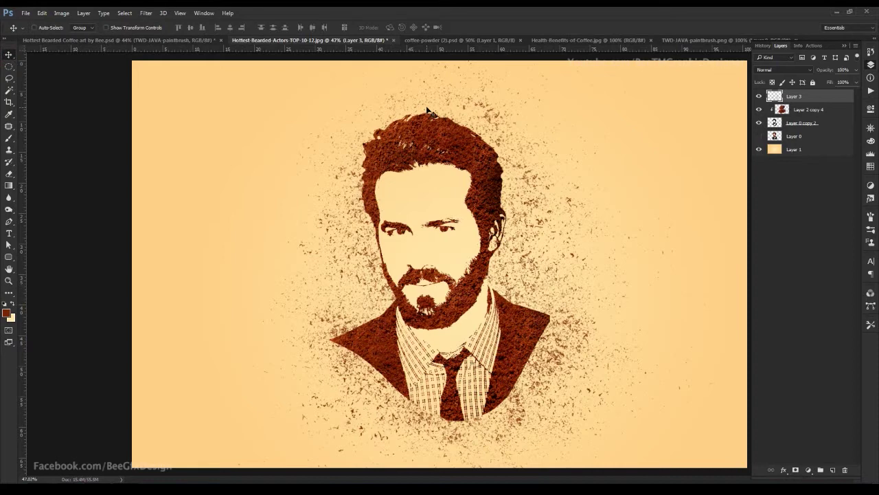
{"action": "scroll", "coordinate": [430, 111], "scroll_direction": "down", "scroll_amount": 1}
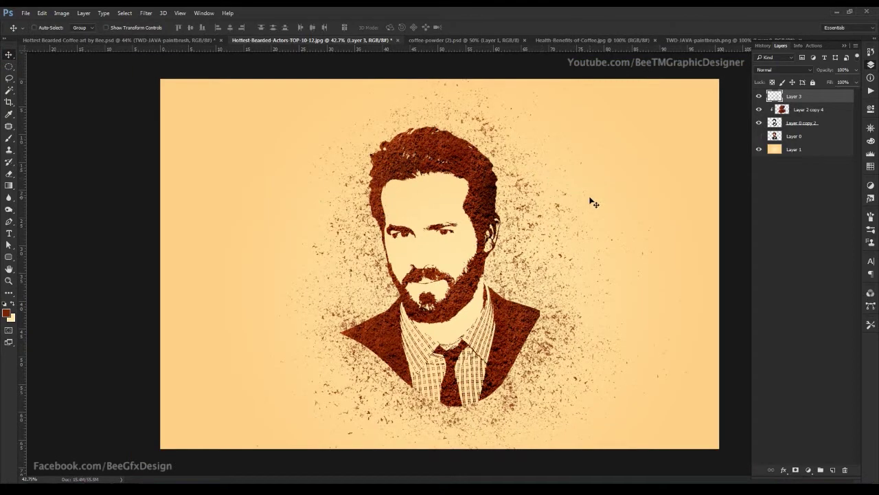
Copy the coffee mug from Health-Benefits-of-Coffee.jpg into the portrait document, scaled down and placed at the canvas's lower right
{"action": "left_click", "coordinate": [583, 41]}
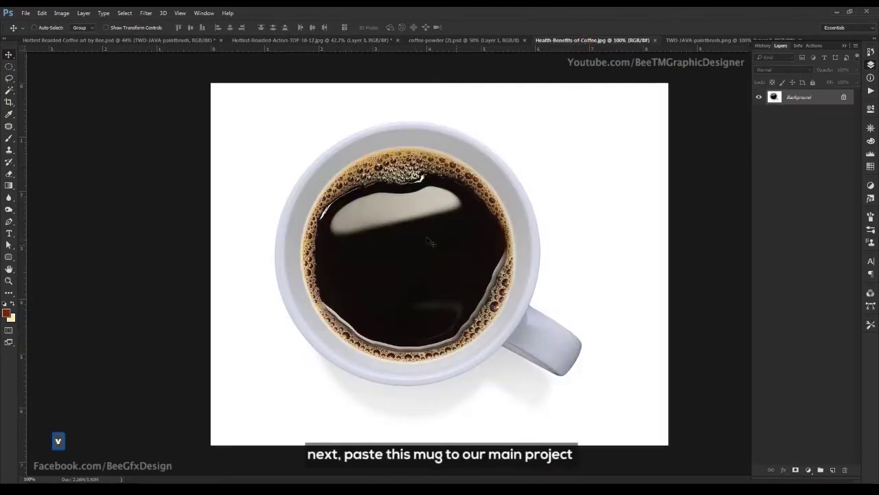
{"action": "left_click_drag", "start_coordinate": [368, 178], "coordinate": [266, 41]}
{"action": "left_click_drag", "start_coordinate": [571, 314], "coordinate": [600, 352]}
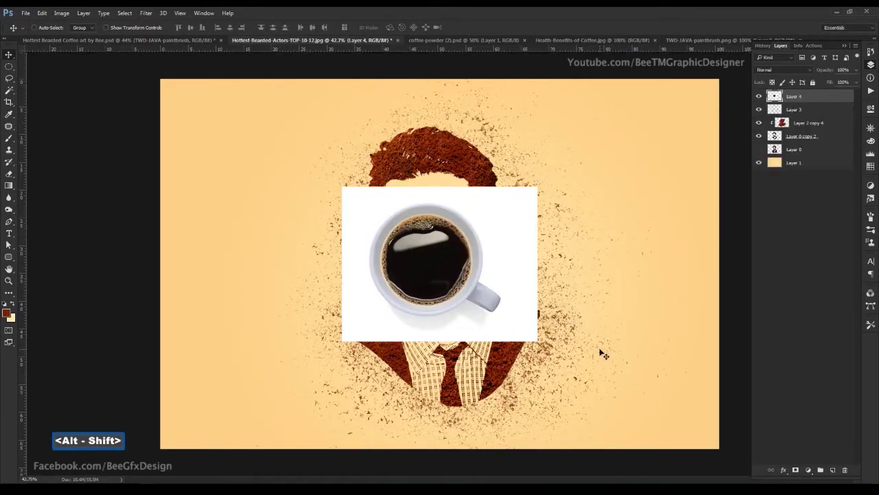
{"action": "left_click_drag", "start_coordinate": [400, 265], "coordinate": [557, 342]}
{"action": "left_click_drag", "start_coordinate": [697, 264], "coordinate": [682, 276]}
{"action": "key", "text": "Return"}
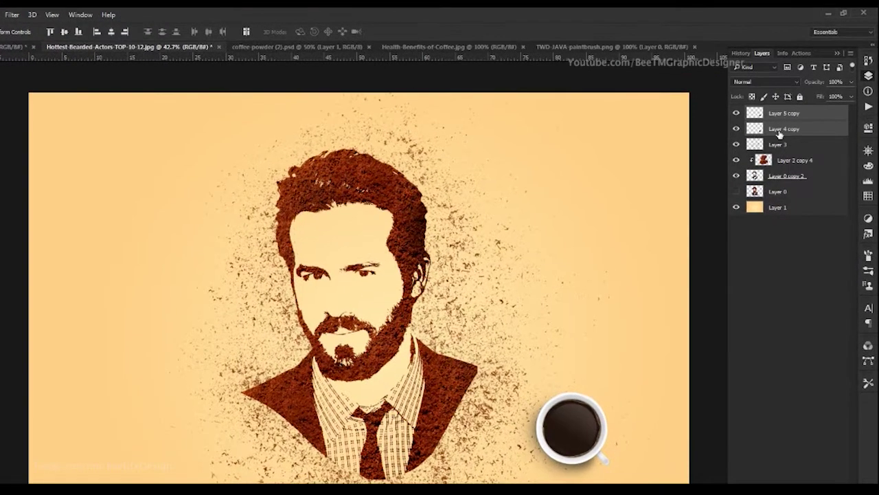
Compare the mug's cutout and shadow layers by toggling their visibility and setting Layer 4 copy's blending mode to Normal
{"action": "left_click", "coordinate": [764, 100]}
{"action": "left_click", "coordinate": [736, 114]}
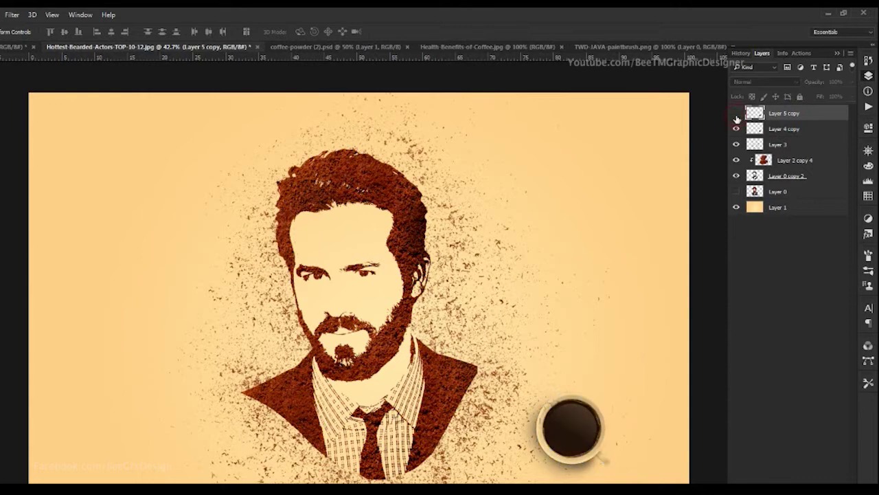
{"action": "left_click", "coordinate": [736, 114]}
{"action": "left_click", "coordinate": [783, 129]}
{"action": "left_click", "coordinate": [763, 82]}
{"action": "left_click", "coordinate": [761, 92]}
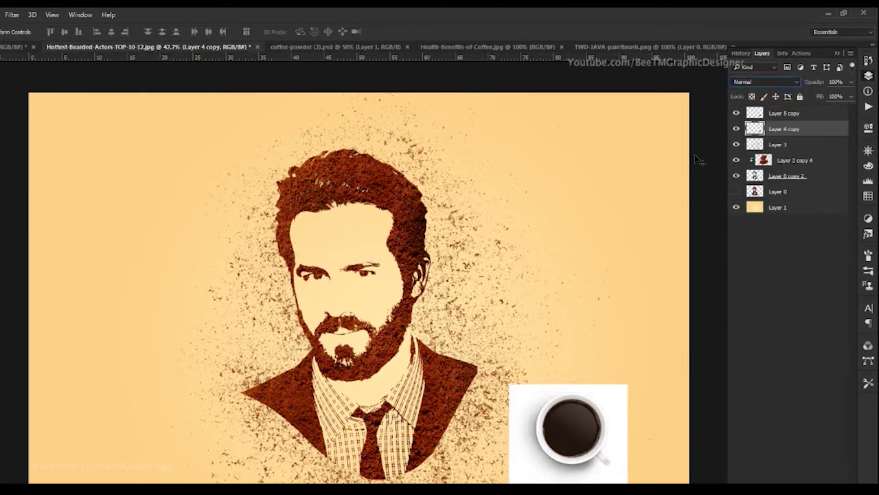
{"action": "left_click", "coordinate": [783, 114]}
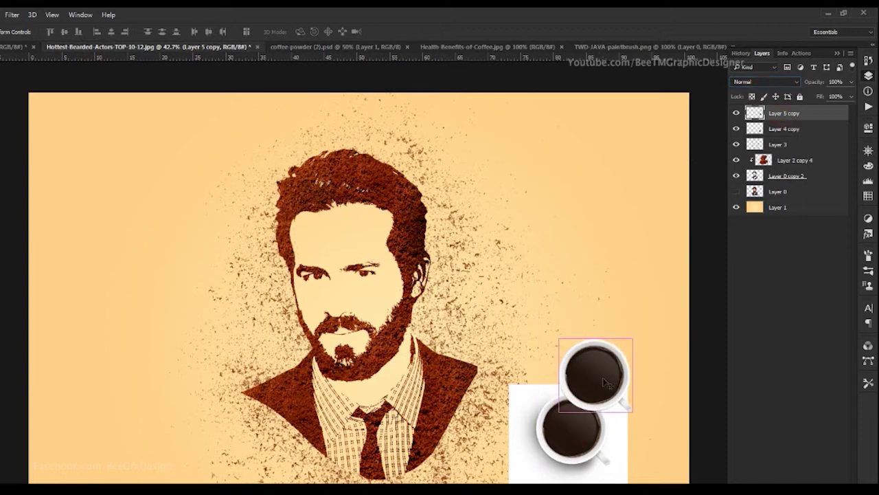
{"action": "left_click", "coordinate": [735, 130]}
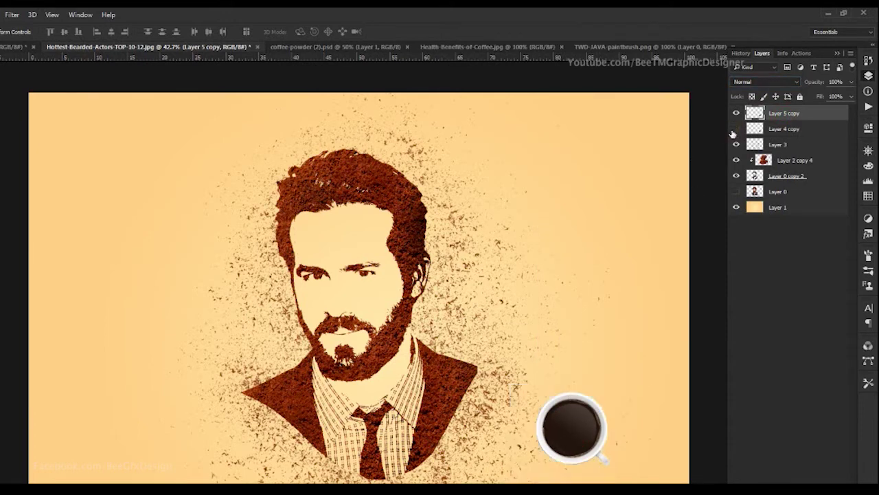
{"action": "left_click", "coordinate": [735, 130]}
Try Color Burn on Layer 4 copy and settle on the Multiply blending mode for the mug's shadow
{"action": "left_click", "coordinate": [776, 129]}
{"action": "left_click", "coordinate": [756, 82]}
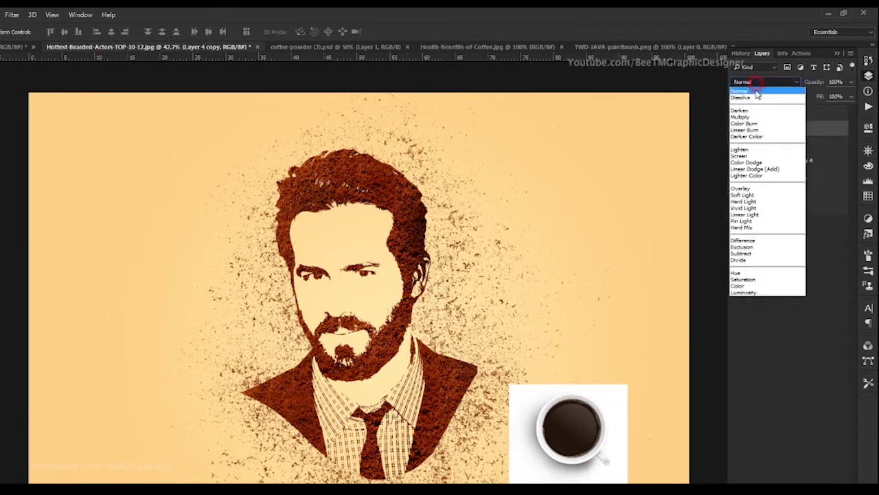
{"action": "left_click", "coordinate": [741, 116]}
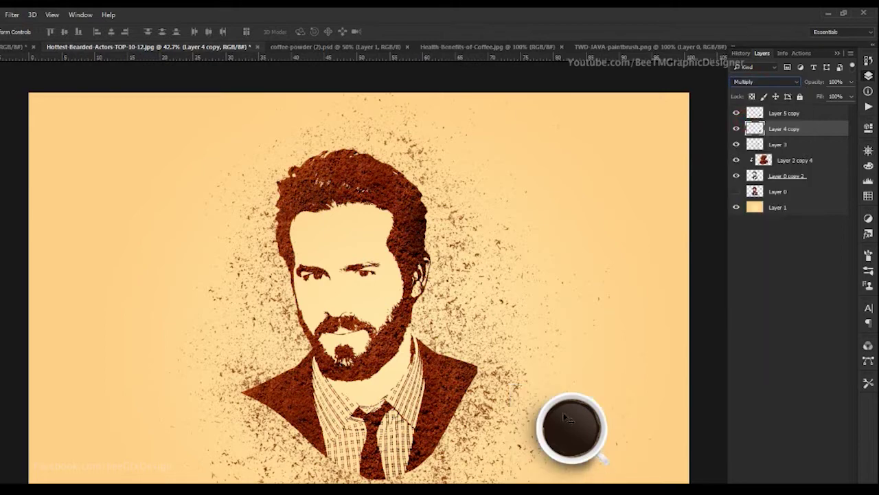
{"action": "key", "text": "shift+plus"}
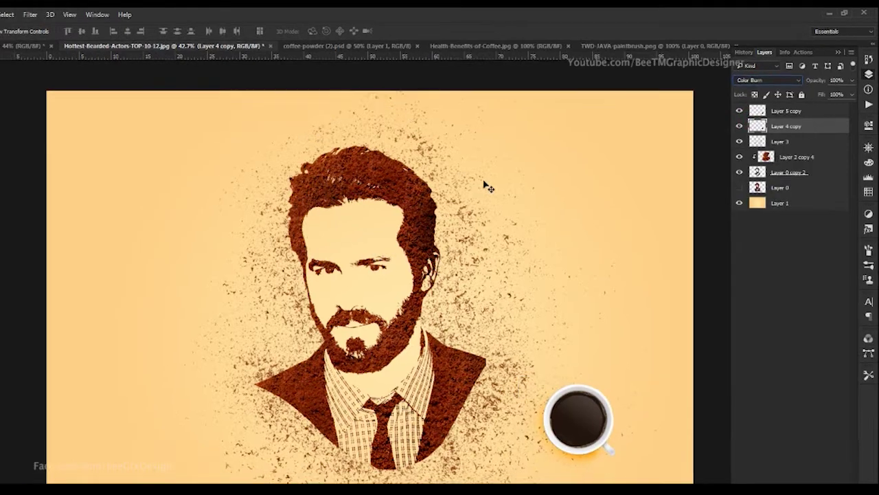
{"action": "key", "text": "shift+minus"}
Bring the paintbrush from TWD-JAVA-paintbrush.png into the portrait document directly above Layer 1, near the mug
{"action": "right_click", "coordinate": [510, 354]}
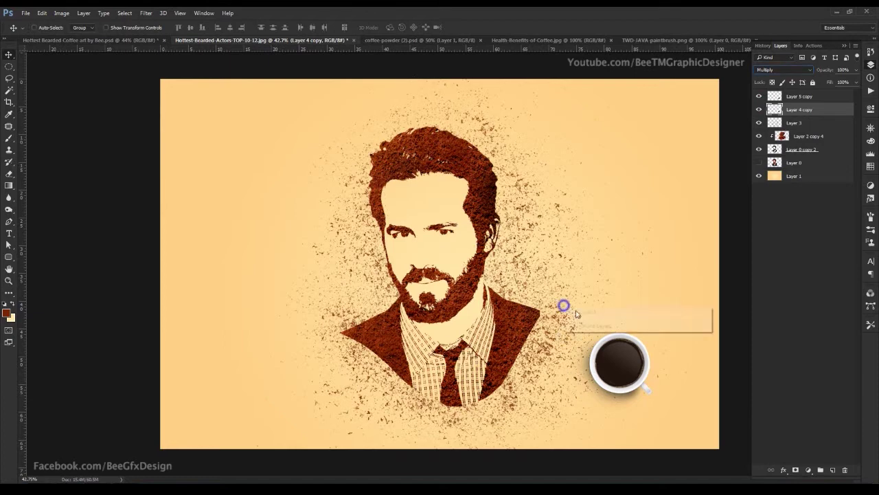
{"action": "left_click", "coordinate": [584, 313]}
{"action": "scroll", "coordinate": [575, 314], "scroll_direction": "down", "scroll_amount": 1}
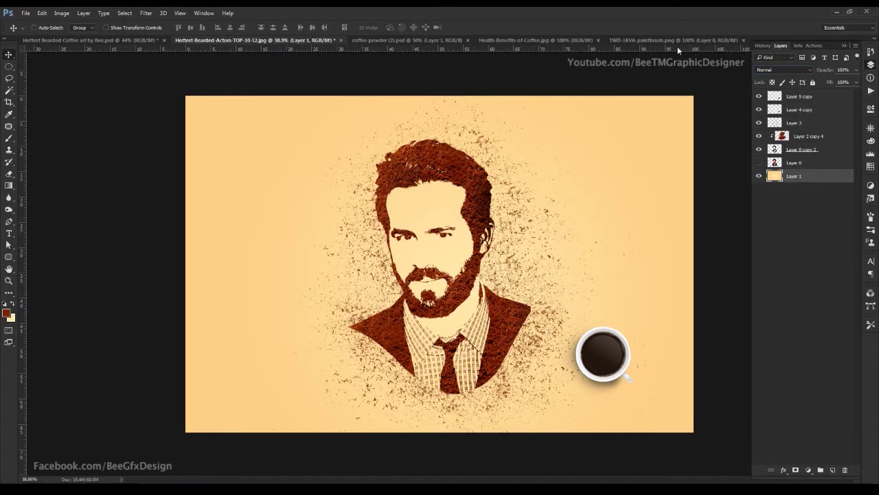
{"action": "left_click", "coordinate": [656, 40]}
{"action": "mouse_move", "coordinate": [471, 276]}
{"action": "left_mouse_down"}
{"action": "mouse_move", "coordinate": [405, 65]}
{"action": "mouse_move", "coordinate": [294, 44]}
{"action": "mouse_move", "coordinate": [500, 283]}
{"action": "mouse_move", "coordinate": [599, 376]}
{"action": "left_mouse_up"}
{"action": "mouse_move", "coordinate": [473, 286]}
{"action": "left_mouse_down"}
{"action": "mouse_move", "coordinate": [615, 349]}
{"action": "mouse_move", "coordinate": [602, 339]}
{"action": "mouse_move", "coordinate": [638, 314]}
{"action": "left_mouse_up"}
Transform the paintbrush to about 62% scale and about -144° rotation, placing it just right of the mug
{"action": "key", "text": "ctrl+t"}
{"action": "right_click", "coordinate": [588, 327]}
{"action": "left_click", "coordinate": [636, 278]}
{"action": "left_click_drag", "start_coordinate": [685, 256], "coordinate": [709, 316]}
{"action": "left_click_drag", "start_coordinate": [616, 302], "coordinate": [643, 320]}
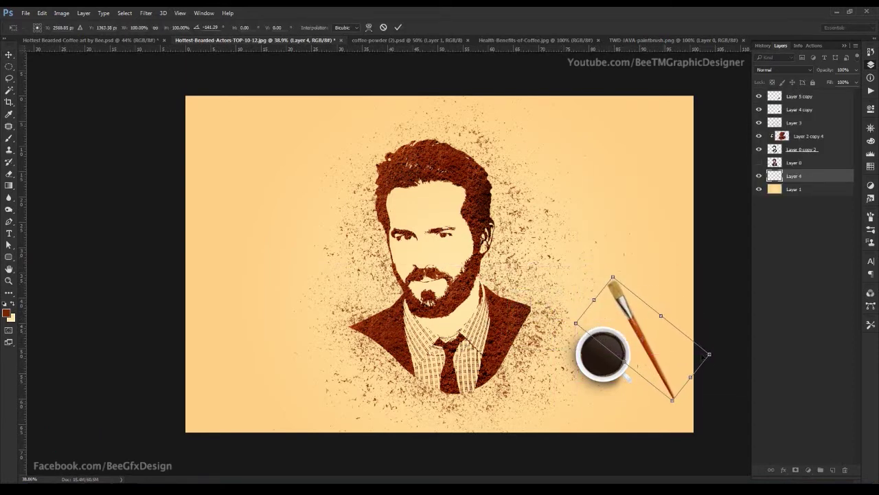
{"action": "left_click_drag", "start_coordinate": [708, 356], "coordinate": [683, 348]}
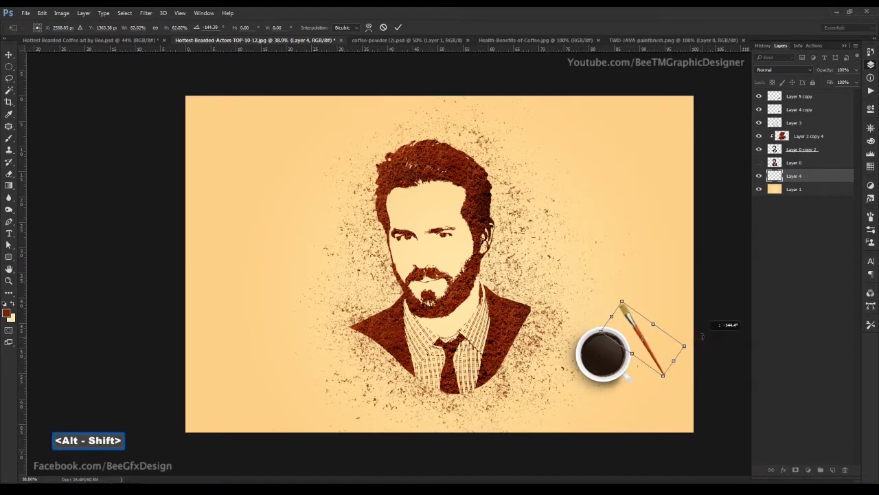
{"action": "key", "text": "Return"}
Move the paintbrush's Layer 4 to the top of the layer stack
{"action": "key", "text": "ctrl+0"}
{"action": "key", "text": "space"}
{"action": "key", "text": "space"}
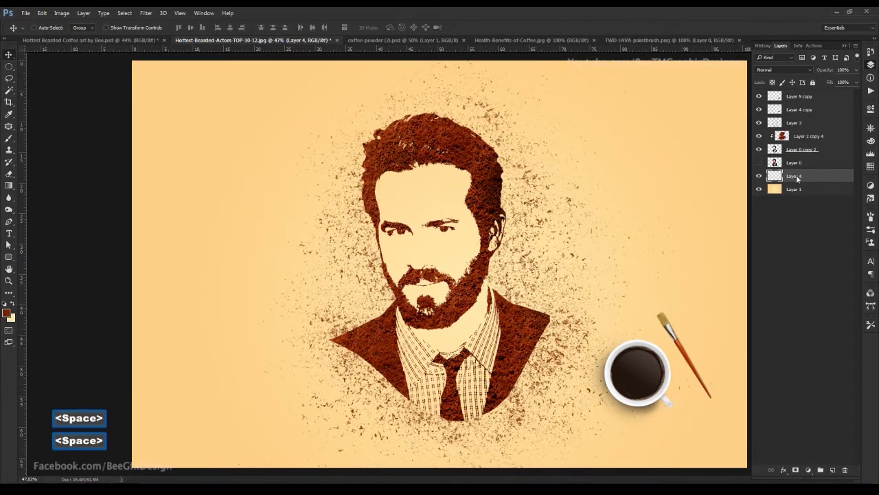
{"action": "scroll", "coordinate": [542, 238], "scroll_direction": "down", "scroll_amount": 1}
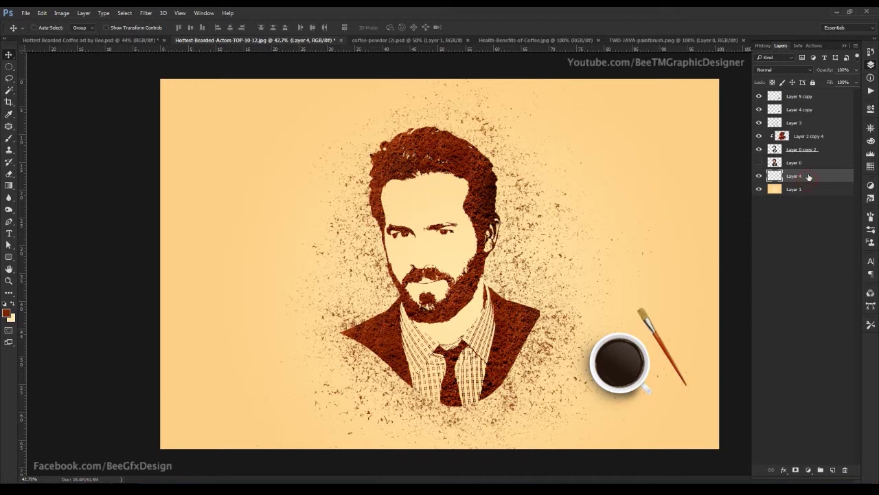
{"action": "left_click_drag", "start_coordinate": [808, 177], "coordinate": [799, 96]}
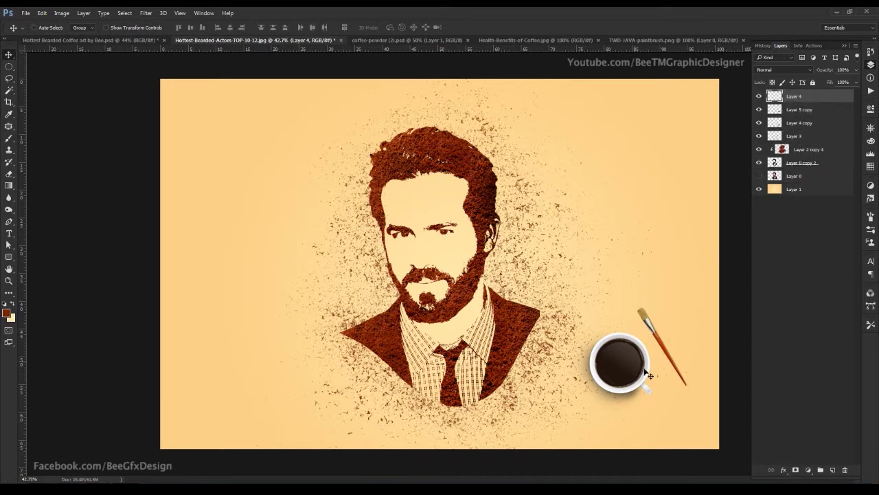
Give the paintbrush on Layer 4 a Multiply drop shadow at a 58° angle with 15 px distance and 21 px size
{"action": "left_click", "coordinate": [784, 469]}
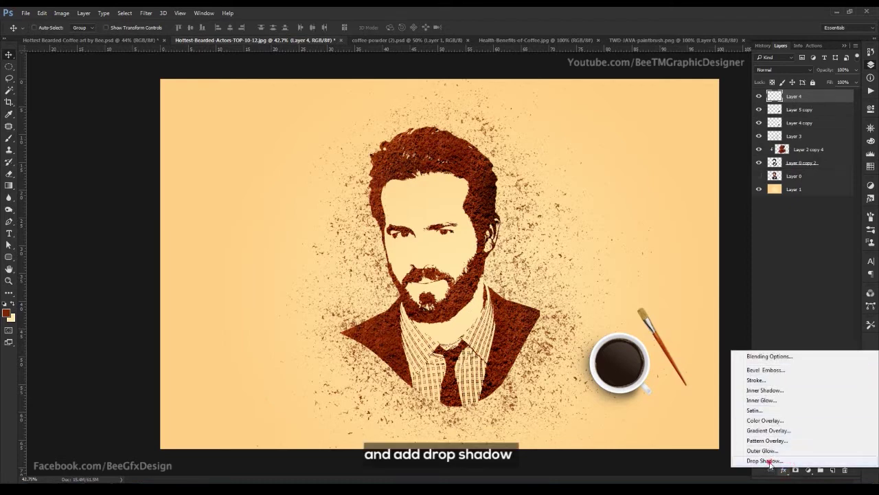
{"action": "left_click", "coordinate": [765, 461]}
{"action": "left_click_drag", "start_coordinate": [515, 104], "coordinate": [447, 107]}
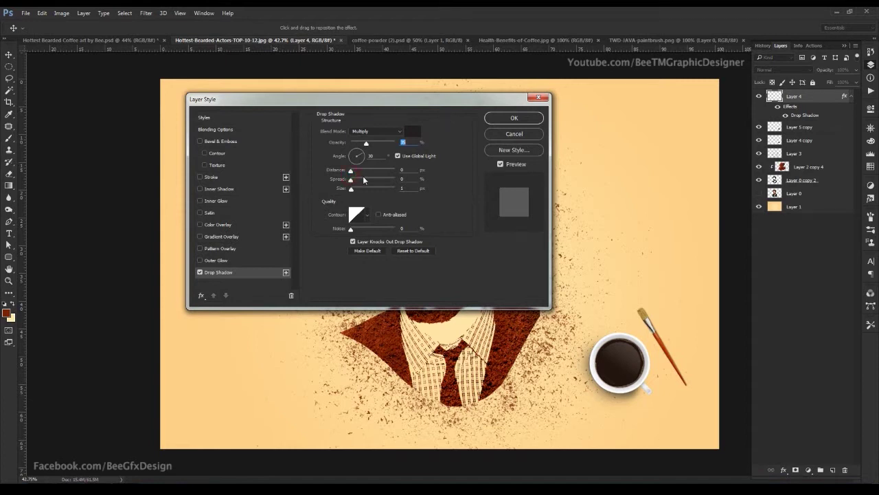
{"action": "left_click_drag", "start_coordinate": [371, 143], "coordinate": [415, 149]}
{"action": "left_click_drag", "start_coordinate": [351, 170], "coordinate": [358, 188]}
{"action": "left_click_drag", "start_coordinate": [380, 145], "coordinate": [364, 145]}
{"action": "left_click_drag", "start_coordinate": [666, 320], "coordinate": [667, 321]}
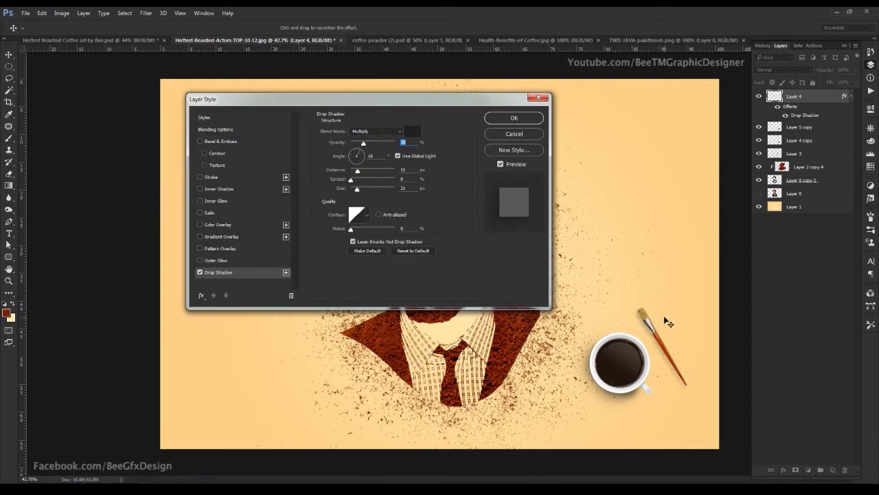
{"action": "left_click", "coordinate": [514, 118]}
Set the paintbrush's drop shadow opacity to 47% and its distance to 13 px
{"action": "scroll", "coordinate": [663, 362], "scroll_direction": "up", "scroll_amount": 3}
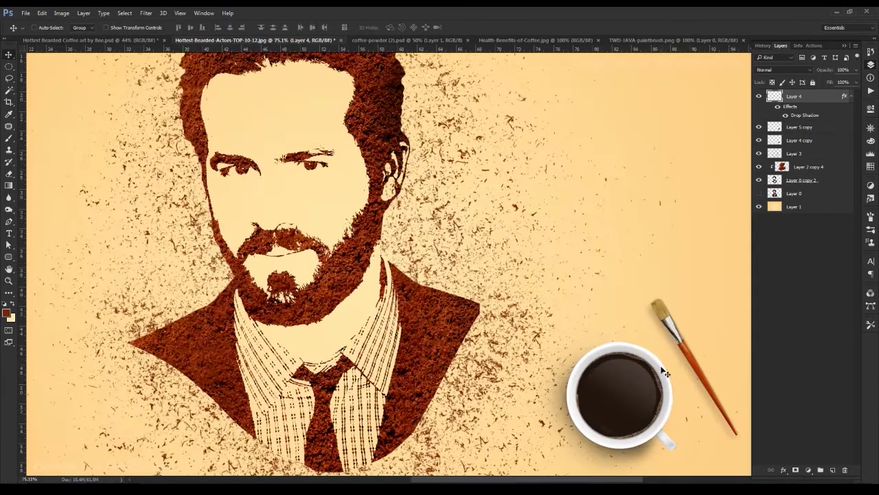
{"action": "left_click_drag", "start_coordinate": [670, 347], "coordinate": [600, 294]}
{"action": "scroll", "coordinate": [621, 314], "scroll_direction": "up", "scroll_amount": 3}
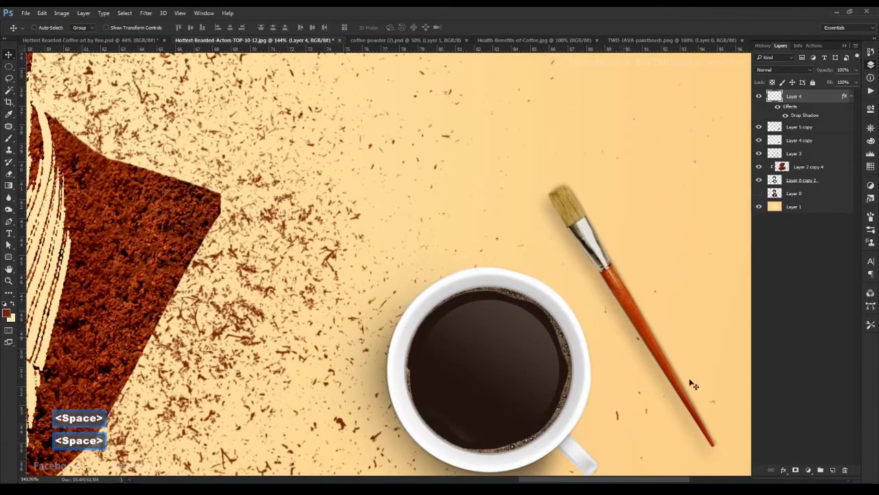
{"action": "scroll", "coordinate": [595, 237], "scroll_direction": "down", "scroll_amount": 1}
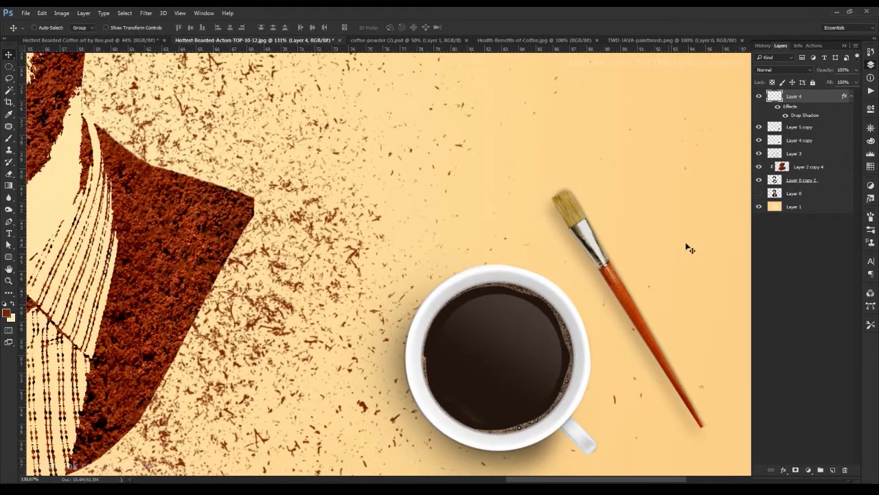
{"action": "double_click", "coordinate": [811, 116]}
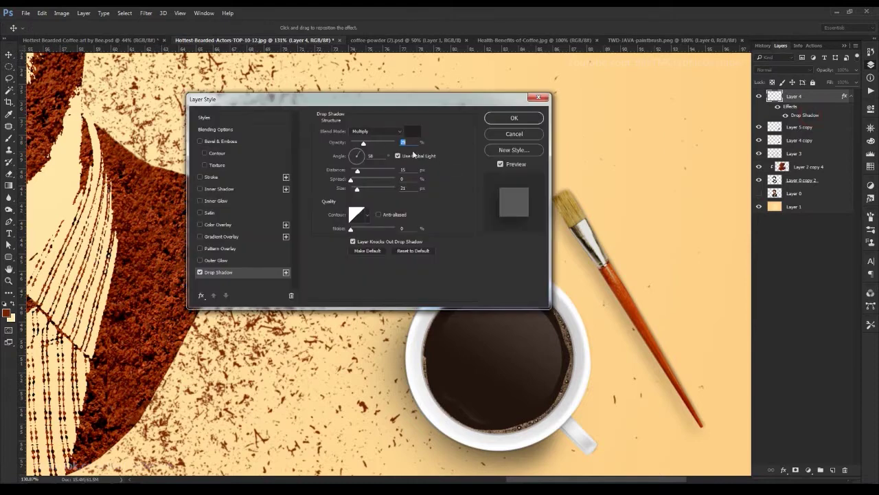
{"action": "left_click_drag", "start_coordinate": [374, 142], "coordinate": [377, 144]}
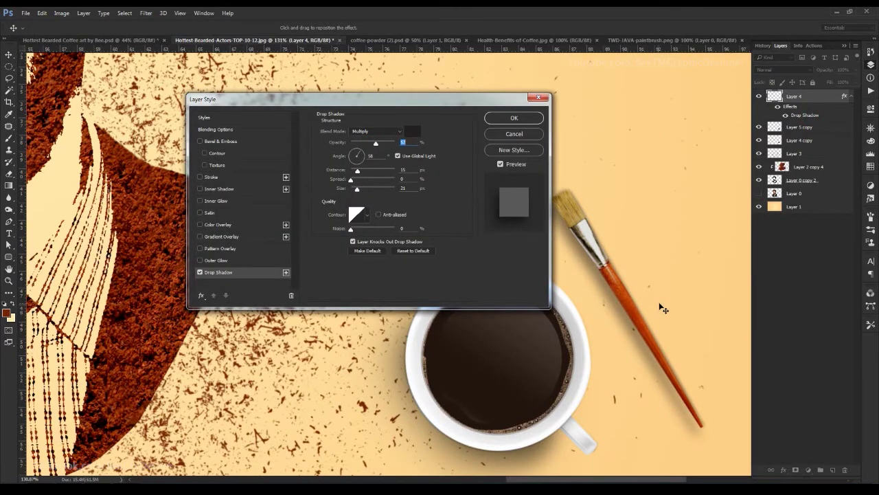
{"action": "mouse_move", "coordinate": [357, 192]}
{"action": "left_mouse_down"}
{"action": "mouse_move", "coordinate": [355, 169]}
{"action": "mouse_move", "coordinate": [372, 145]}
{"action": "left_mouse_up"}
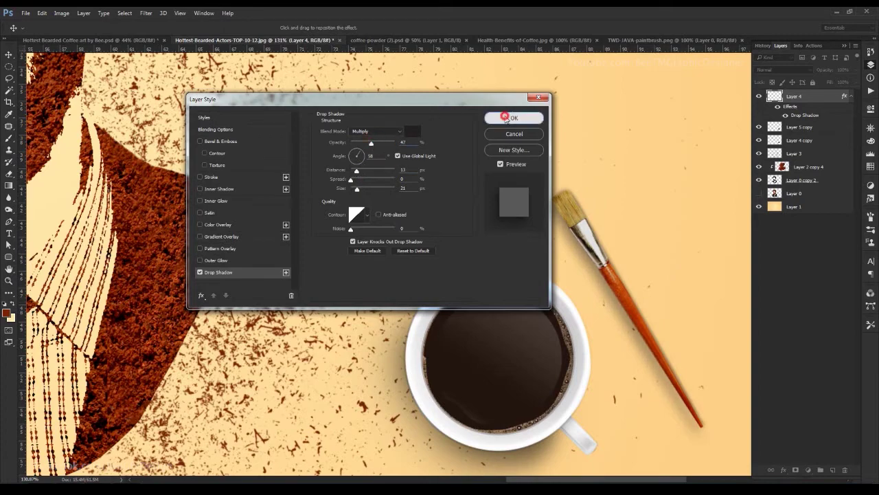
{"action": "left_click", "coordinate": [505, 117]}
On a new top layer, stamp coffee debris around the paintbrush's bristles with the debris brush reduced to 600 px
{"action": "key", "text": "ctrl+0"}
{"action": "scroll", "coordinate": [555, 288], "scroll_direction": "down", "scroll_amount": 1}
{"action": "scroll", "coordinate": [569, 287], "scroll_direction": "up", "scroll_amount": 1}
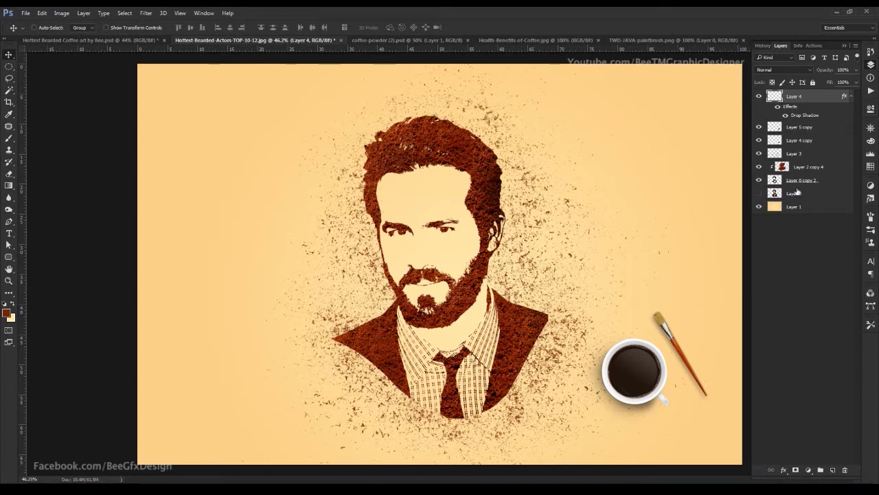
{"action": "left_click", "coordinate": [832, 470]}
{"action": "key", "text": "b"}
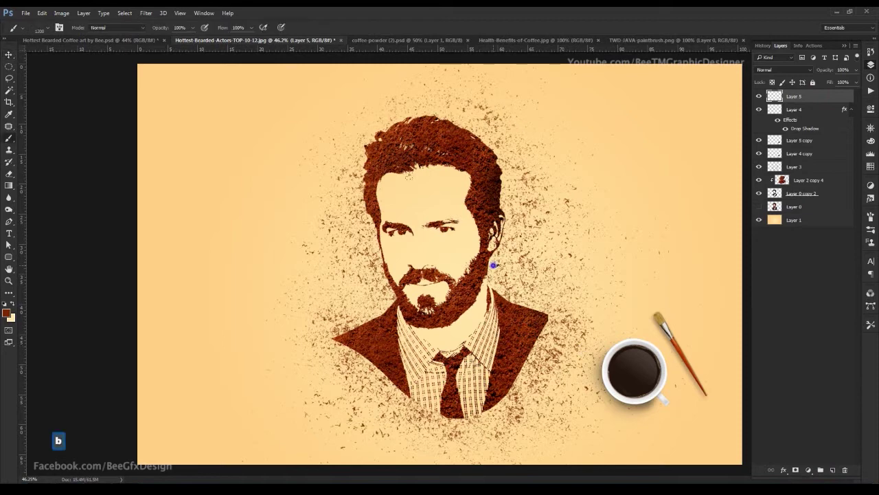
{"action": "right_click", "coordinate": [493, 265]}
{"action": "left_click", "coordinate": [658, 11]}
{"action": "key", "text": "bracketleft"}
{"action": "key", "text": "bracketleft"}
{"action": "key", "text": "bracketleft"}
{"action": "key", "text": "bracketleft"}
{"action": "key", "text": "bracketleft"}
{"action": "key", "text": "bracketleft"}
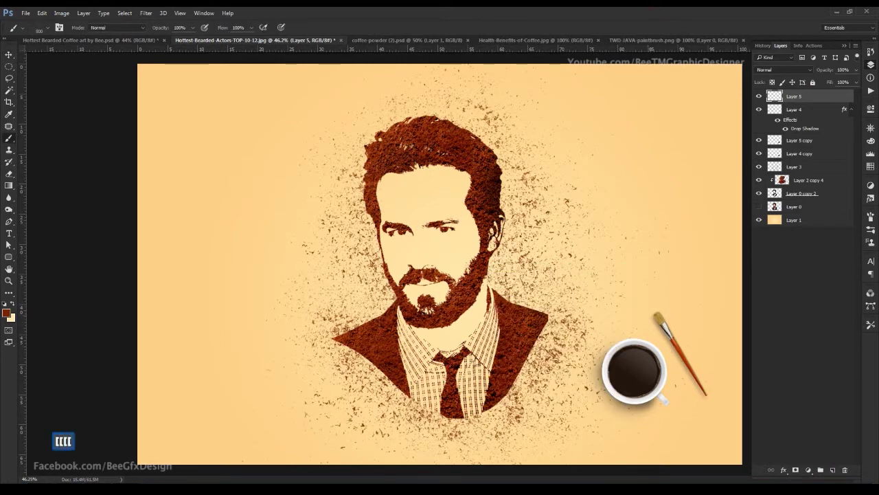
{"action": "left_click", "coordinate": [657, 318]}
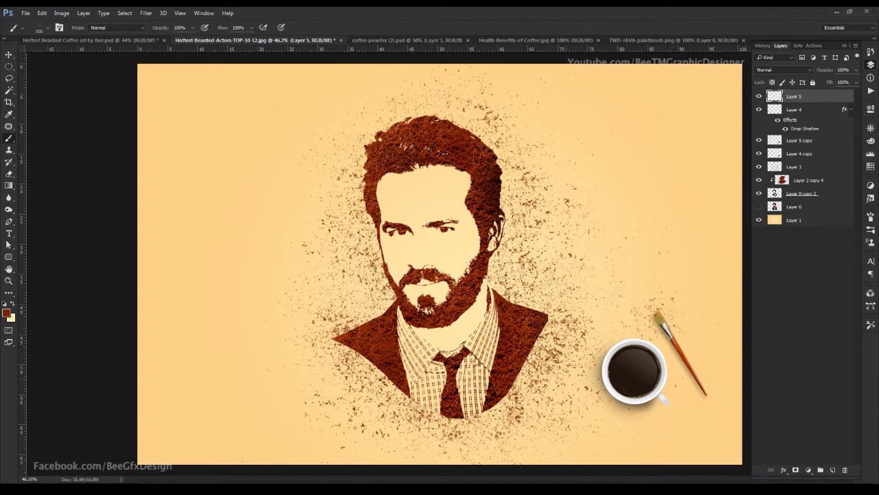
Make an elliptical selection around the coffee surface inside the mug's rim
{"action": "left_click", "coordinate": [9, 54]}
{"action": "scroll", "coordinate": [633, 369], "scroll_direction": "up", "scroll_amount": 3}
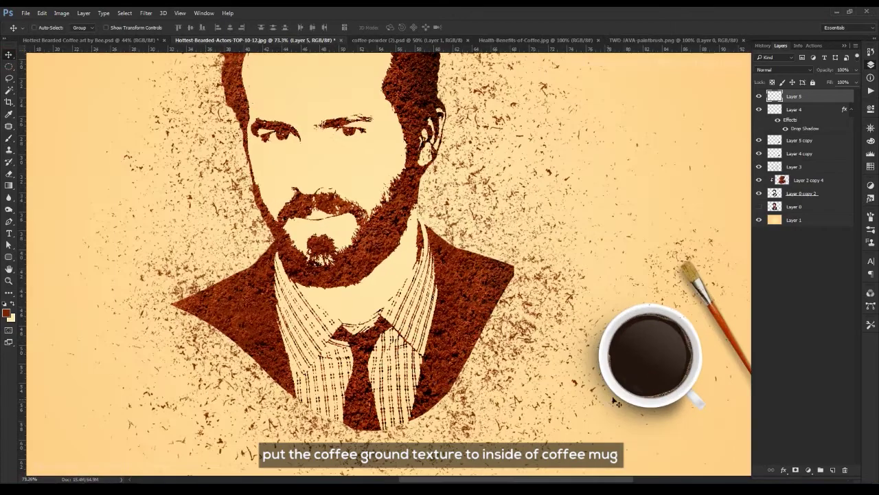
{"action": "left_click_drag", "start_coordinate": [652, 357], "coordinate": [414, 313]}
{"action": "scroll", "coordinate": [452, 296], "scroll_direction": "up", "scroll_amount": 3}
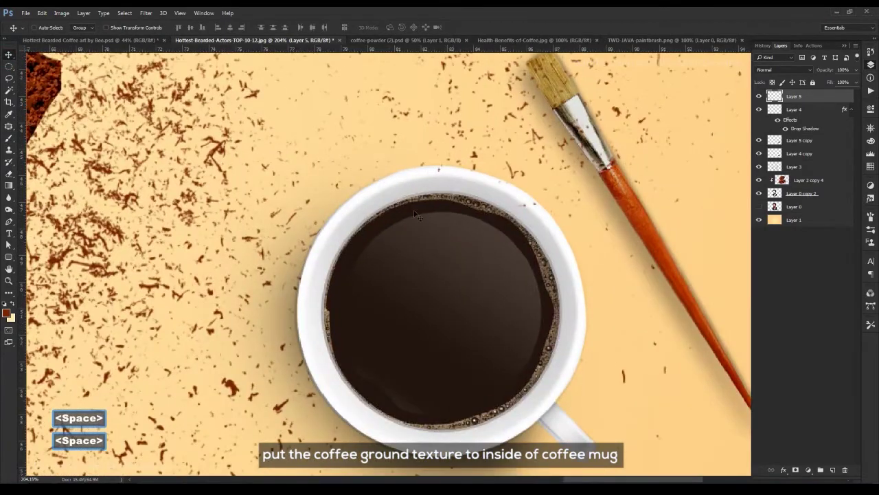
{"action": "left_click", "coordinate": [9, 66]}
{"action": "left_click_drag", "start_coordinate": [347, 213], "coordinate": [557, 429]}
Fill the elliptical selection with the dark brown foreground color on a new layer, then deselect
{"action": "key", "text": "ctrl+shift+n"}
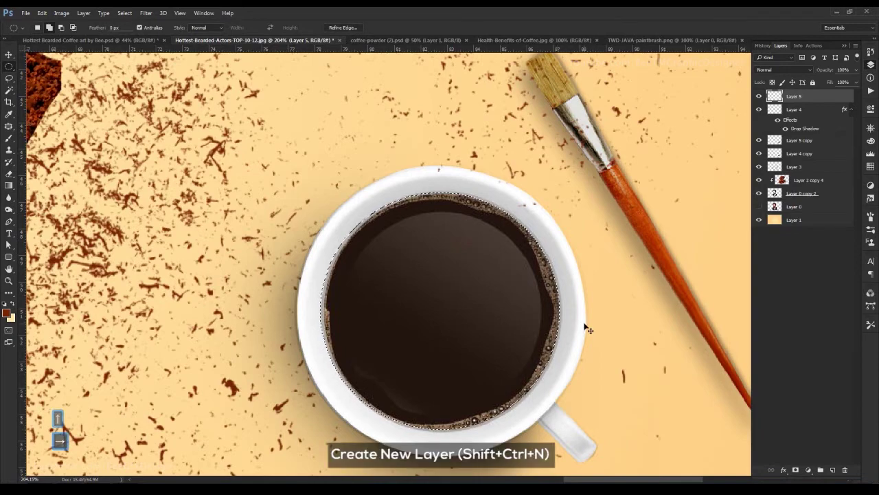
{"action": "key", "text": "Return"}
{"action": "key", "text": "alt+Delete"}
{"action": "key", "text": "ctrl+d"}
{"action": "key", "text": "v"}
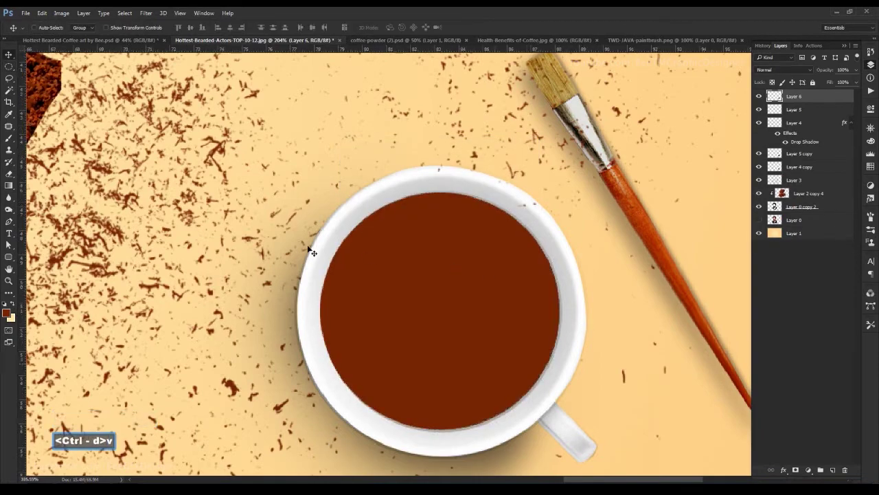
Duplicate the coffee texture on Layer 2 copy 4 and move the duplicate over the mug area
{"action": "scroll", "coordinate": [308, 249], "scroll_direction": "down", "scroll_amount": 13}
{"action": "left_click_drag", "start_coordinate": [147, 203], "coordinate": [321, 299]}
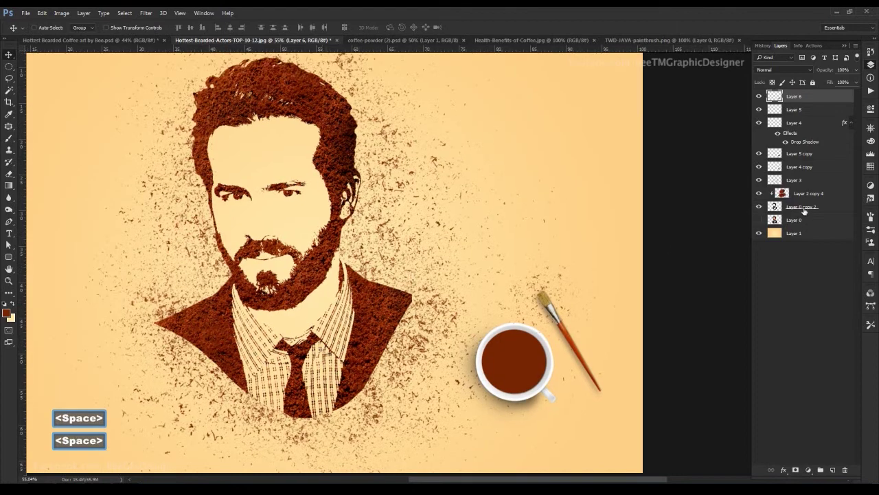
{"action": "left_click", "coordinate": [813, 197]}
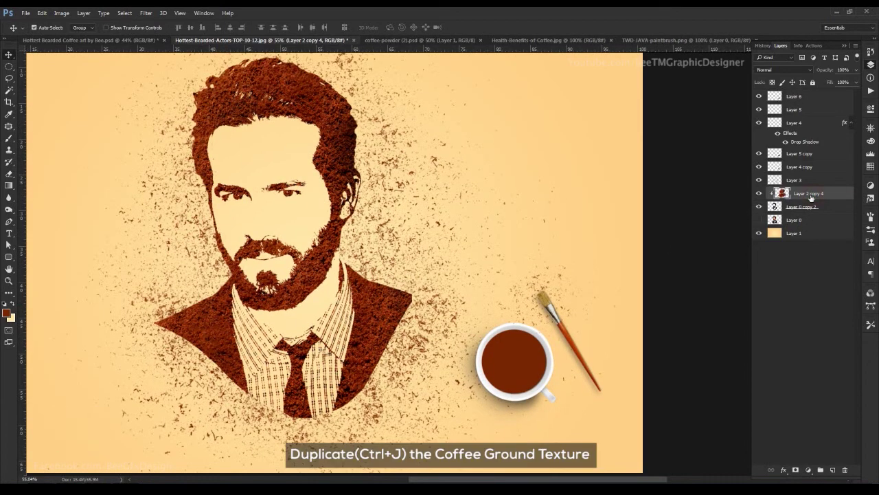
{"action": "key", "text": "ctrl+j"}
{"action": "left_click_drag", "start_coordinate": [322, 204], "coordinate": [508, 369]}
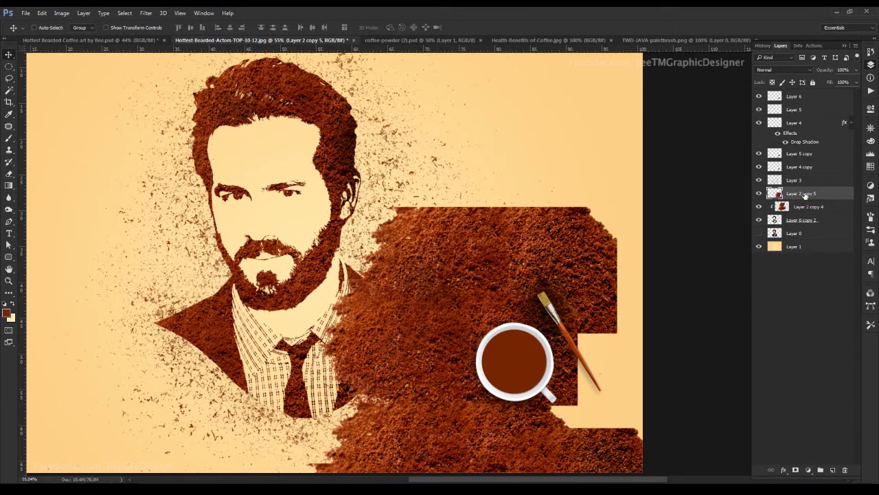
Move Layer 2 copy 5 to the top of the stack and clip it to the brown circle on Layer 6
{"action": "left_click_drag", "start_coordinate": [805, 195], "coordinate": [804, 174]}
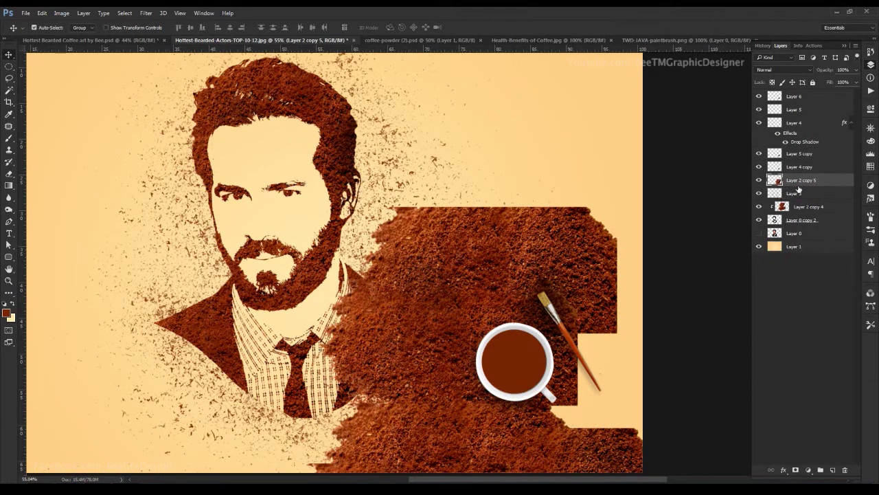
{"action": "key", "text": "ctrl+z"}
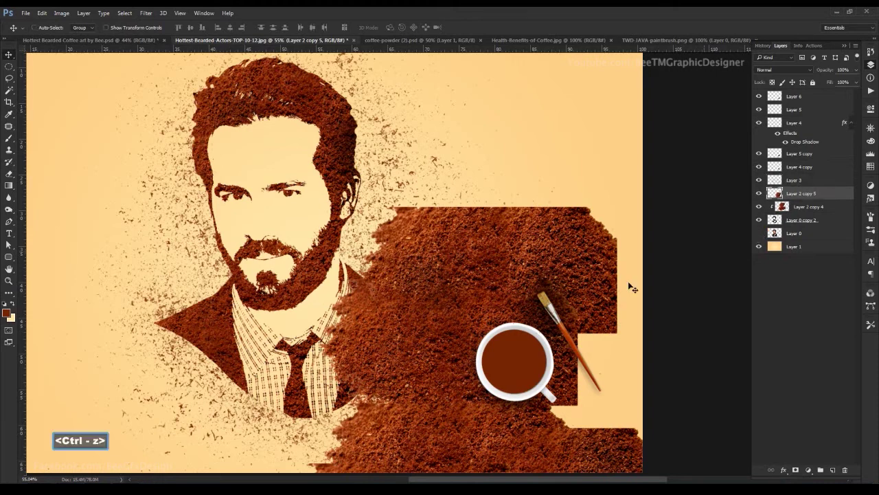
{"action": "right_click", "coordinate": [494, 362]}
{"action": "left_click", "coordinate": [519, 364]}
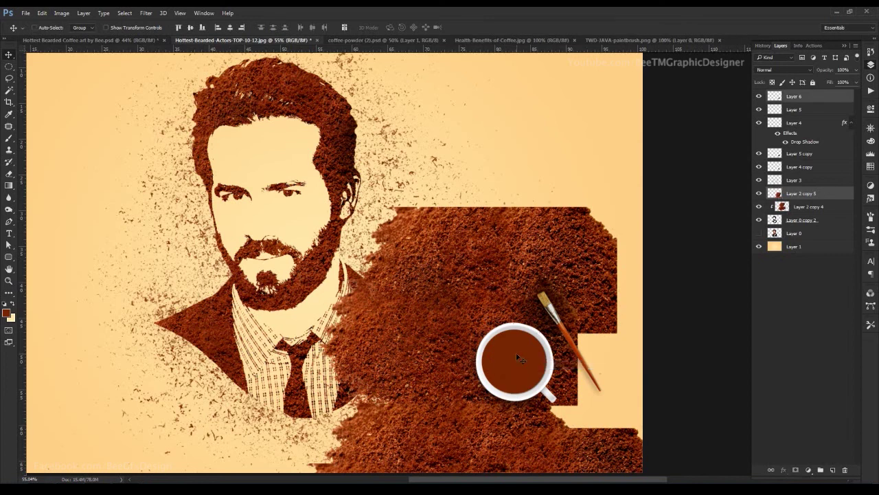
{"action": "key", "text": "ctrl+shift+bracketright"}
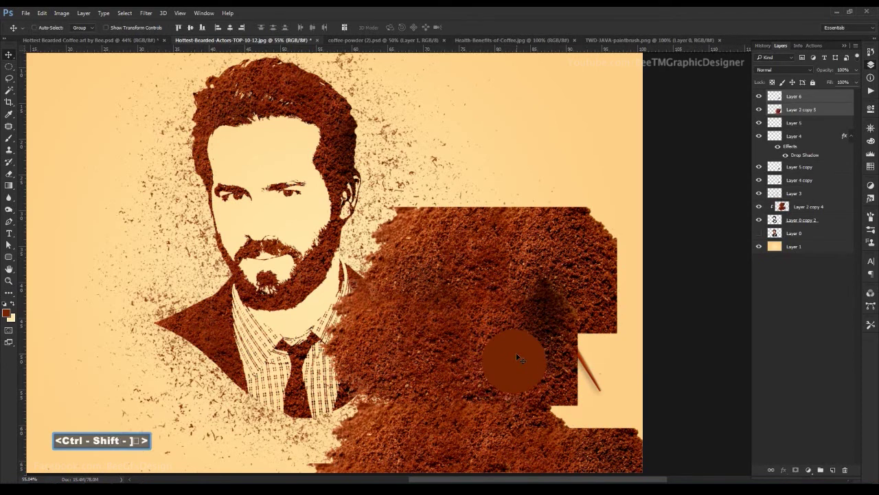
{"action": "left_click_drag", "start_coordinate": [811, 110], "coordinate": [809, 97]}
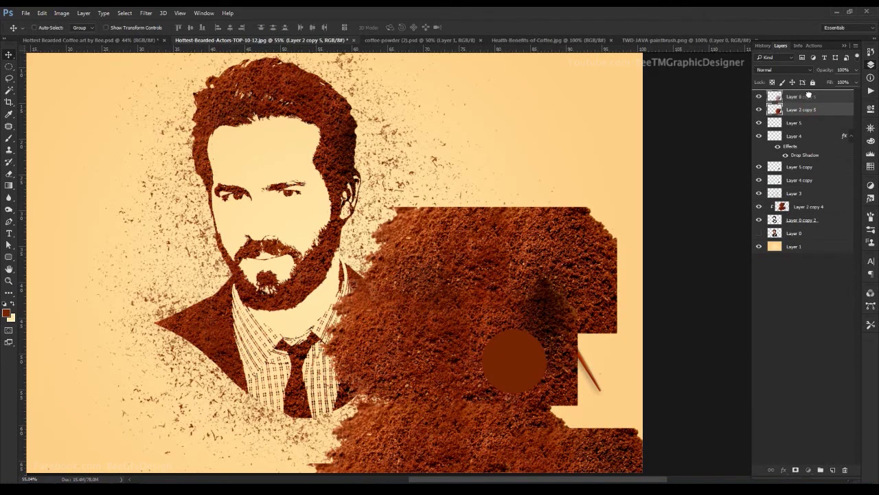
{"action": "key", "text": "ctrl+alt+g"}
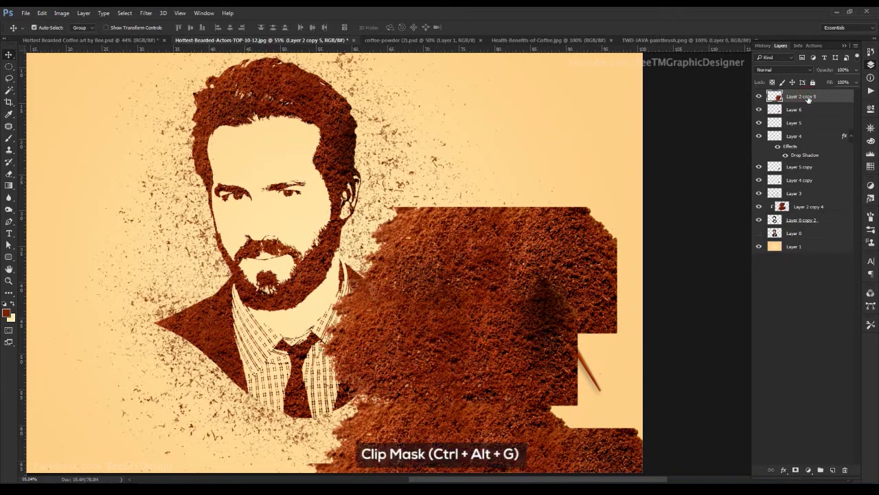
{"action": "key", "text": "ctrl+alt+g"}
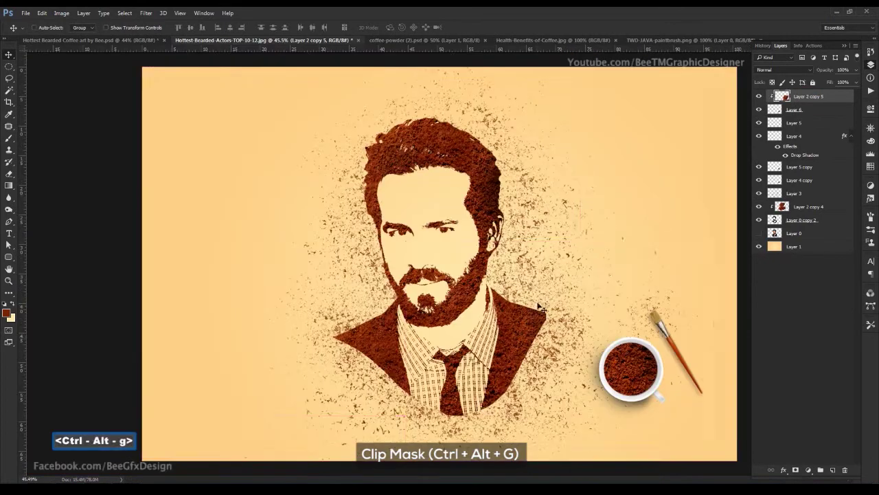
Scale down the clipped coffee texture and reposition it so its grounds fill the mug
{"action": "key", "text": "ctrl+t"}
{"action": "left_click_drag", "start_coordinate": [404, 240], "coordinate": [516, 294]}
{"action": "left_click_drag", "start_coordinate": [641, 378], "coordinate": [669, 364]}
{"action": "left_click_drag", "start_coordinate": [706, 307], "coordinate": [699, 310]}
{"action": "key", "text": "Return"}
{"action": "key", "text": "Up"}
{"action": "key", "text": "Up"}
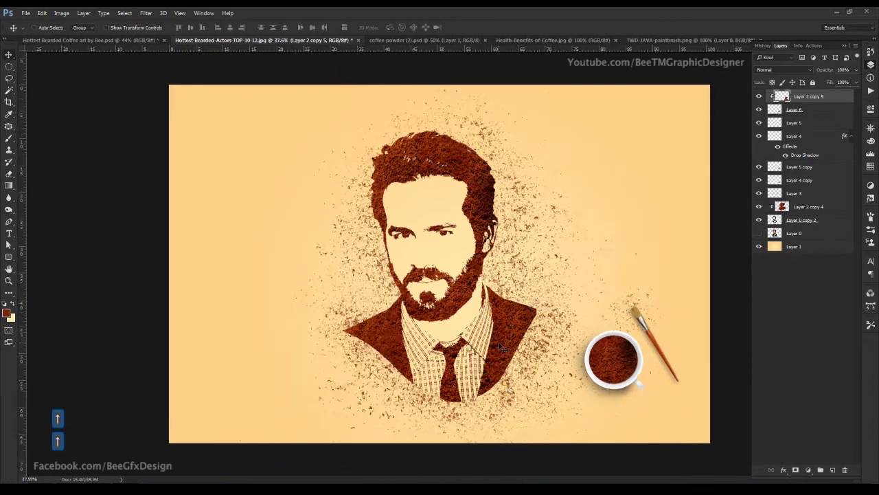
{"action": "scroll", "coordinate": [522, 312], "scroll_direction": "down", "scroll_amount": 1}
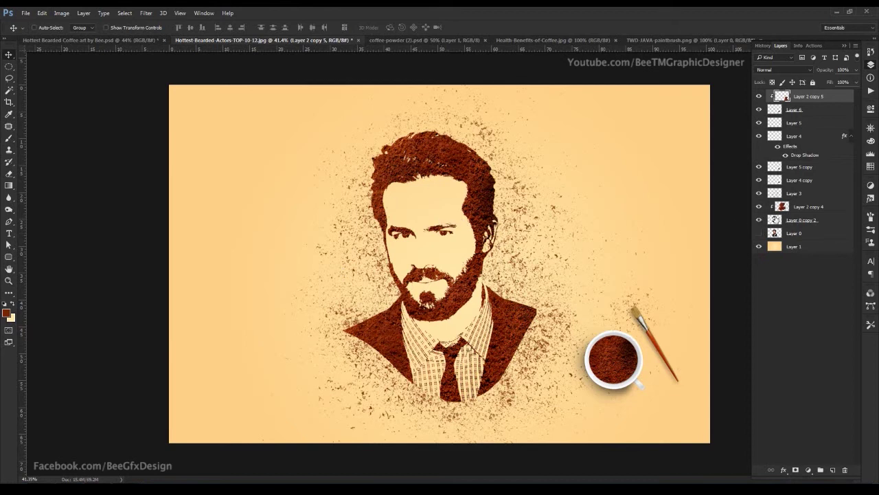
Apply the Texturizer filter to background Layer 1 with Canvas texture, scaling about 148%, Relief 4 and Top light
{"action": "left_click", "coordinate": [799, 244]}
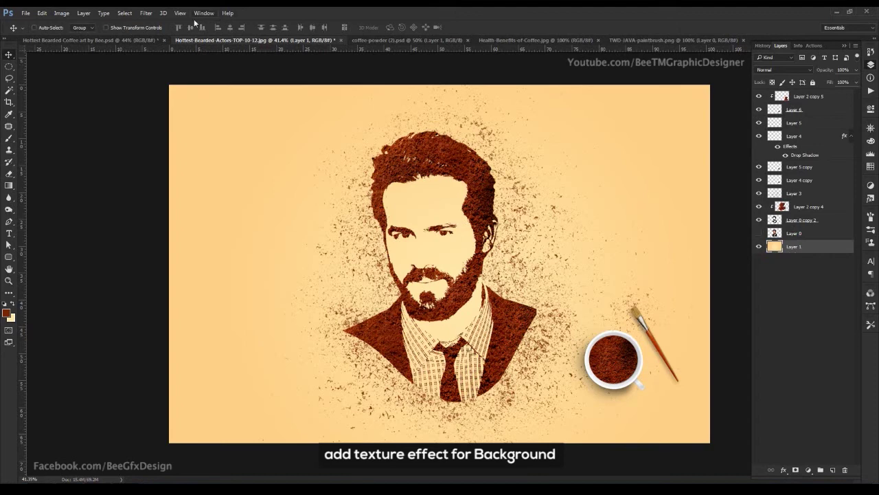
{"action": "left_click", "coordinate": [145, 13]}
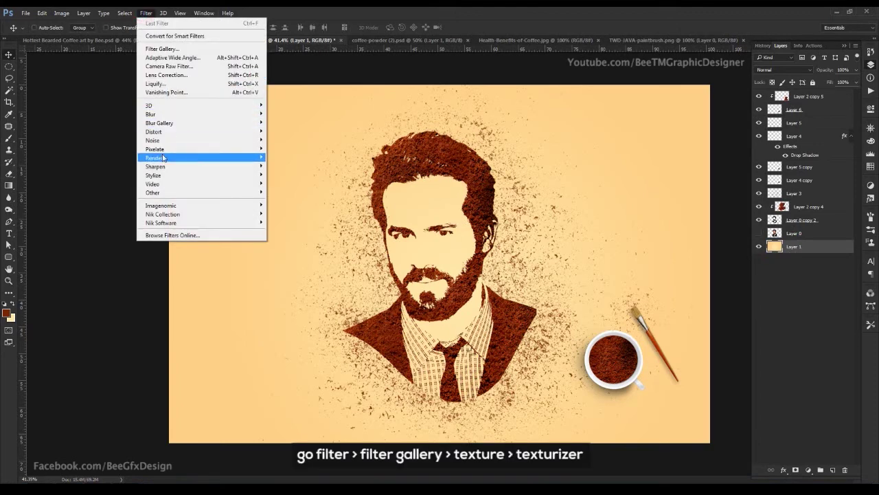
{"action": "left_click", "coordinate": [163, 49]}
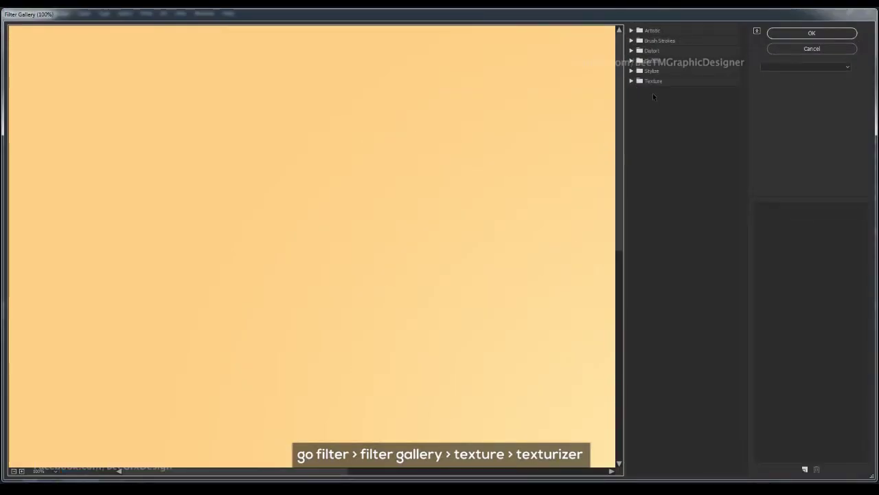
{"action": "left_click", "coordinate": [651, 81]}
{"action": "left_click", "coordinate": [719, 134]}
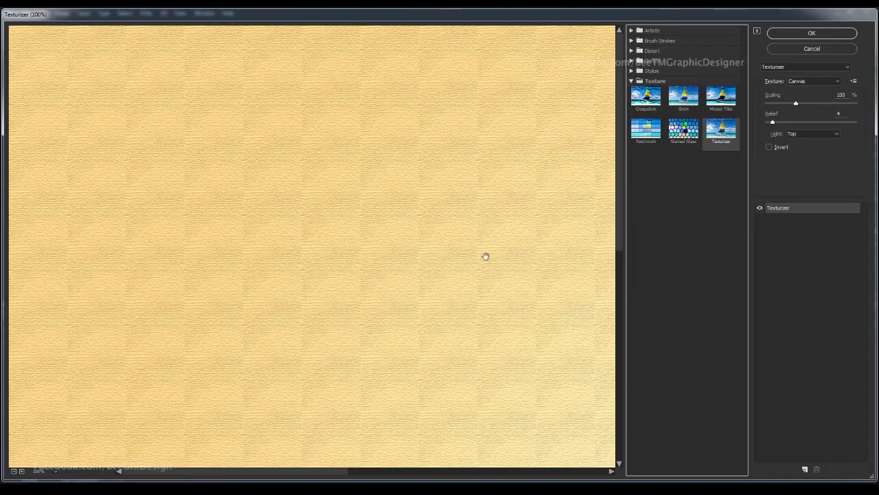
{"action": "left_click_drag", "start_coordinate": [481, 255], "coordinate": [304, 190]}
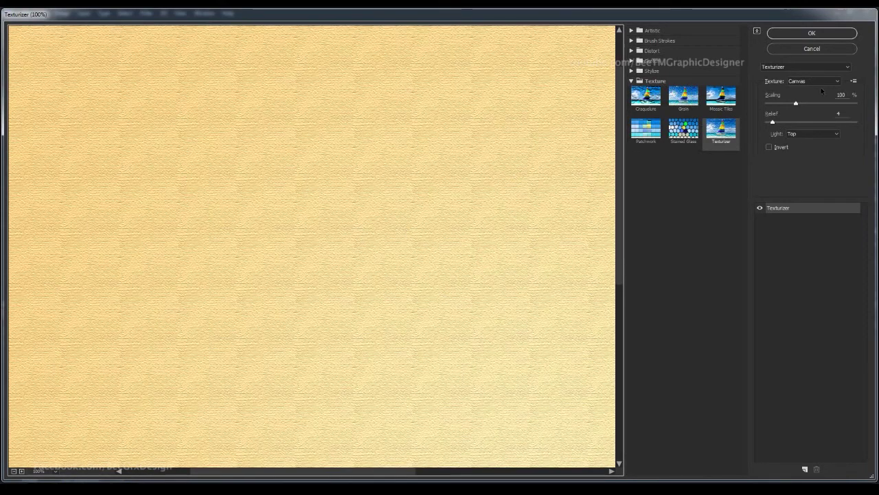
{"action": "left_click", "coordinate": [825, 105]}
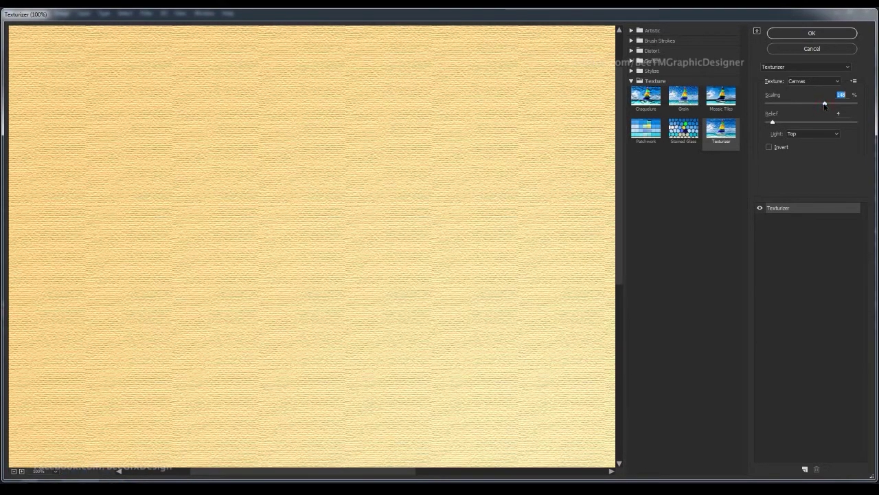
{"action": "left_click", "coordinate": [812, 33]}
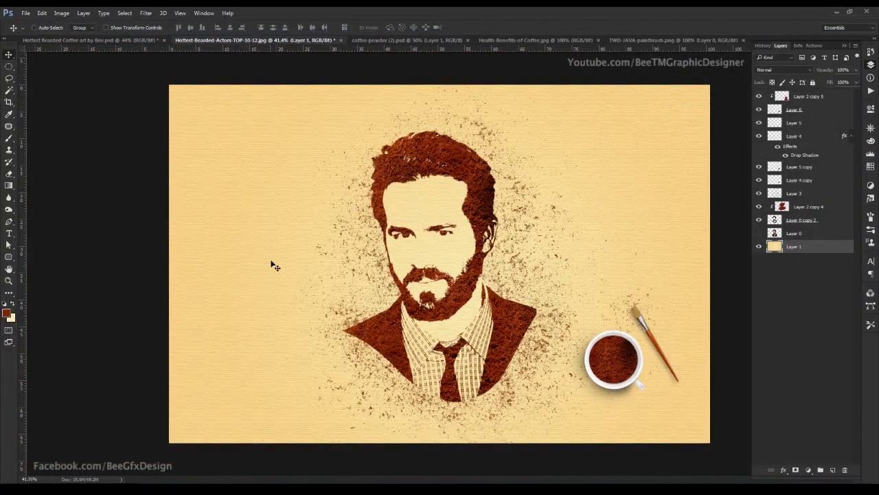
Collapse the layer list and examine the finished coffee grounds artwork
{"action": "scroll", "coordinate": [239, 241], "scroll_direction": "up", "scroll_amount": 1}
{"action": "scroll", "coordinate": [522, 269], "scroll_direction": "down", "scroll_amount": 3}
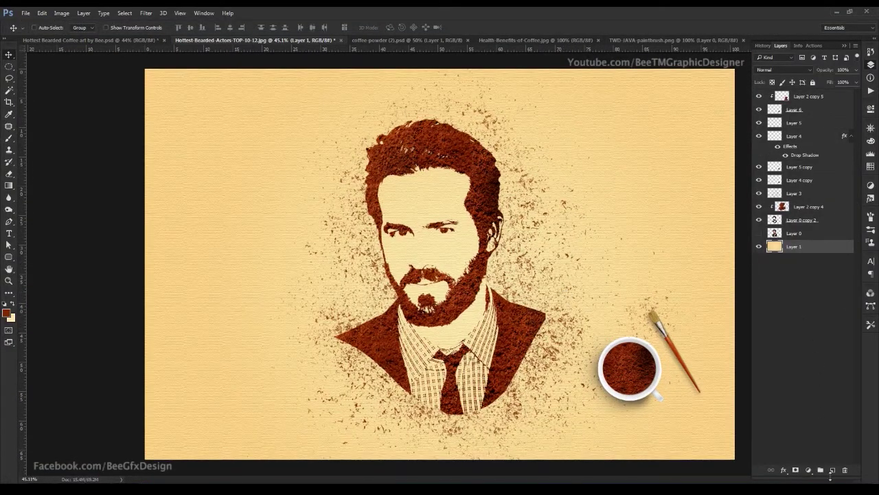
{"action": "scroll", "coordinate": [435, 247], "scroll_direction": "down", "scroll_amount": 1}
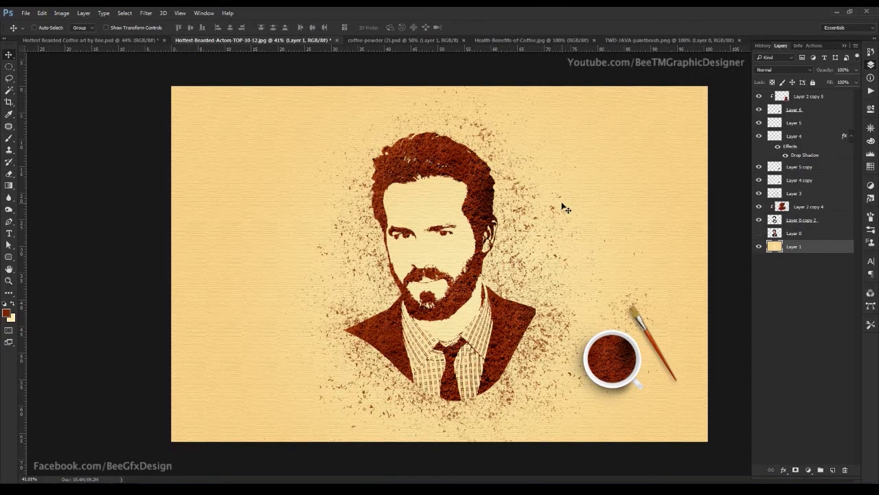
{"action": "scroll", "coordinate": [563, 208], "scroll_direction": "up", "scroll_amount": 1}
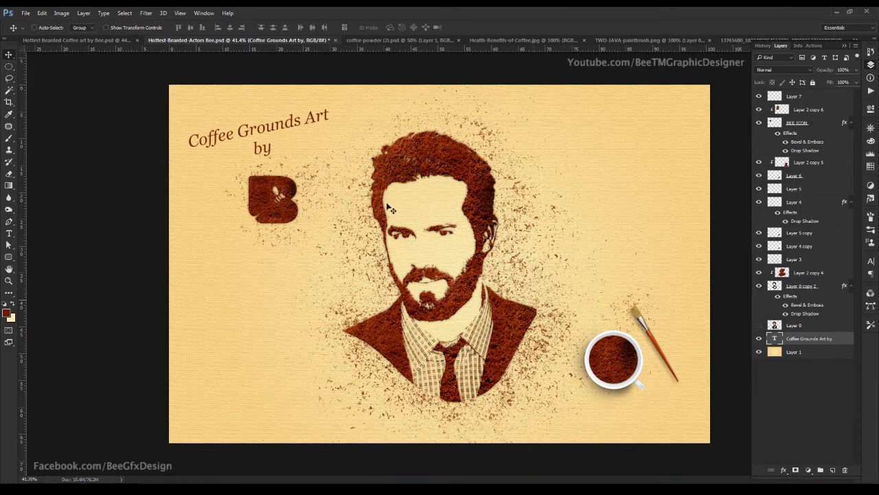
{"action": "left_click", "coordinate": [847, 49]}
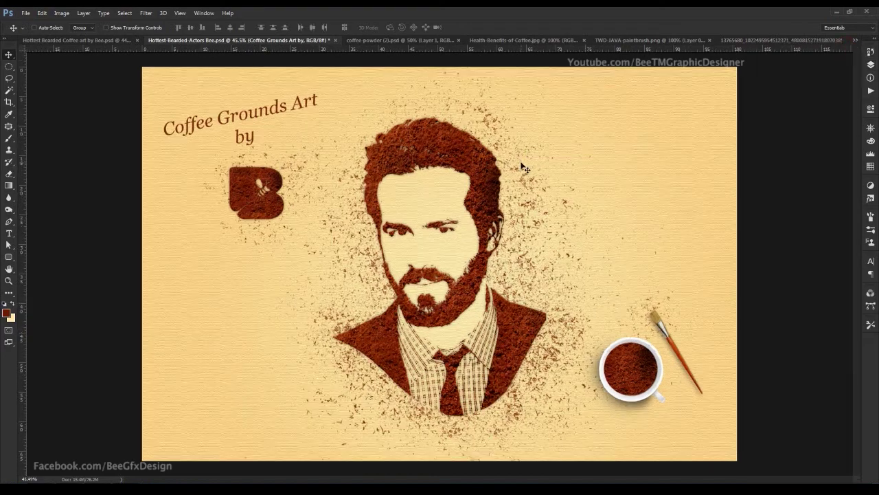